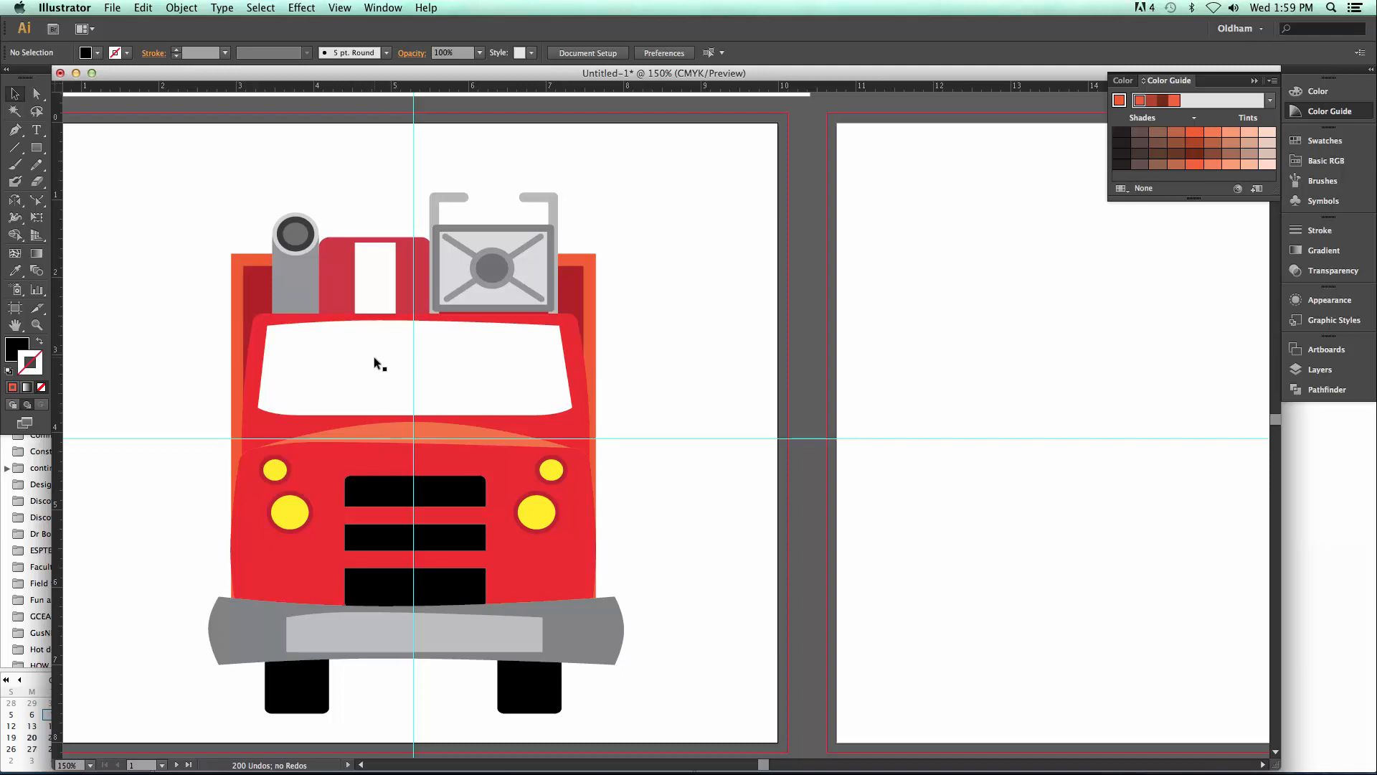
Delete the three black grille bars from the front of the fire truck
left_click(446, 494)
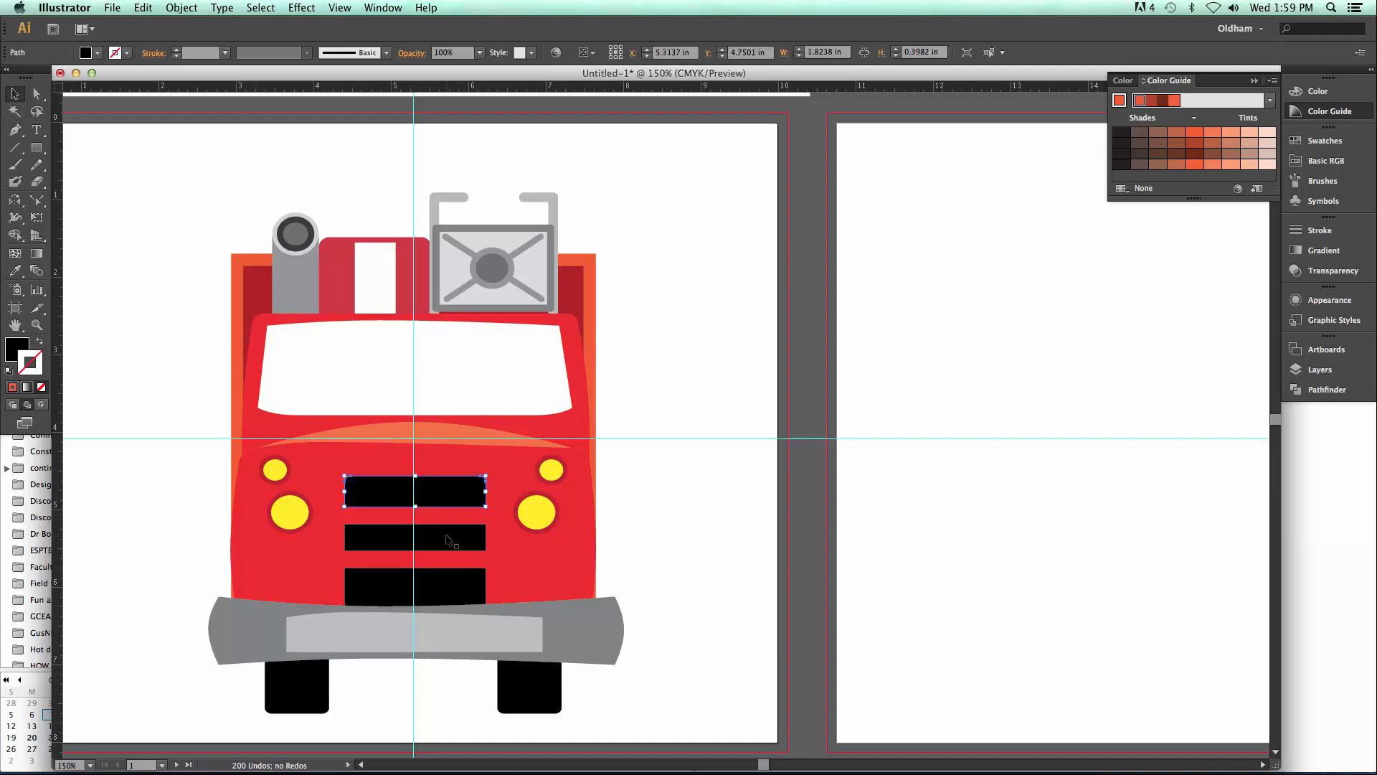
left_click(448, 539)
left_click(452, 580, "shift")
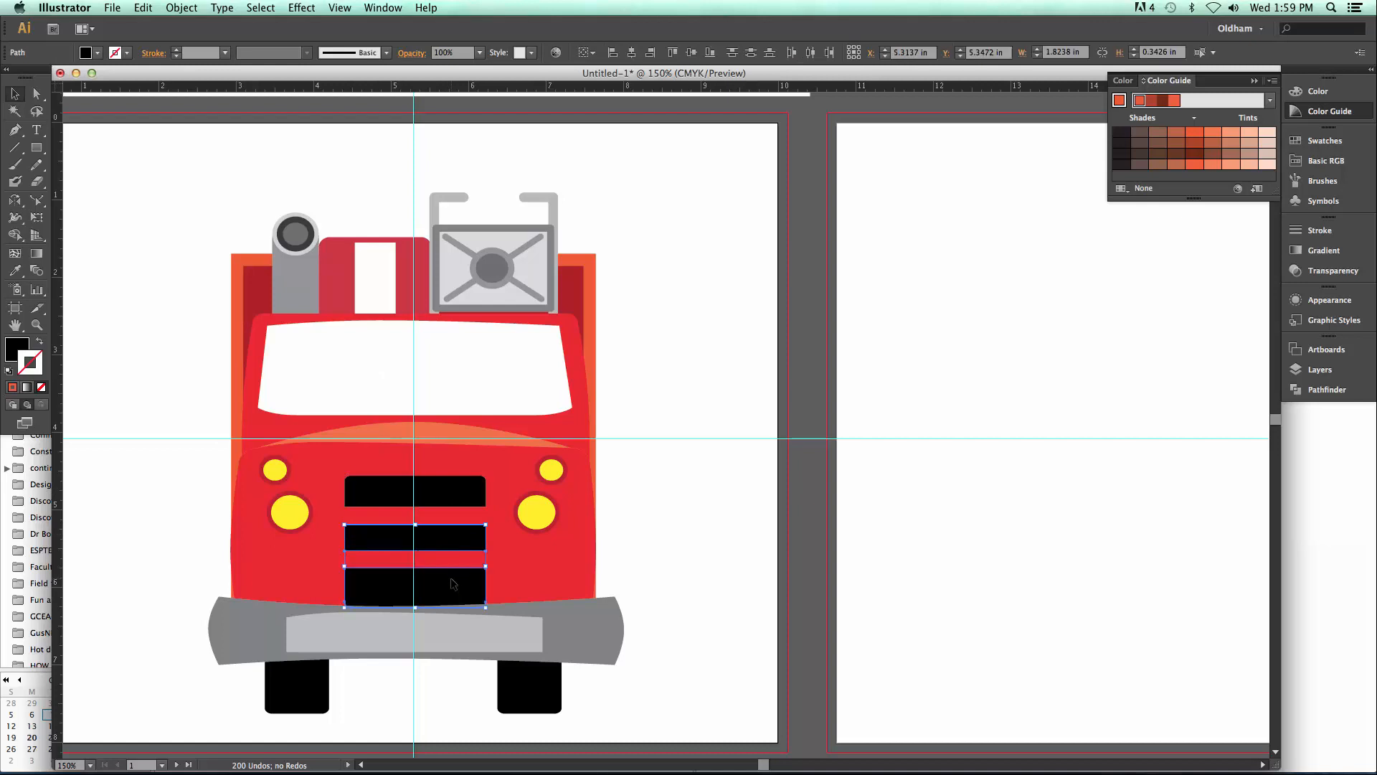
left_click(453, 500, "shift")
key("Delete")
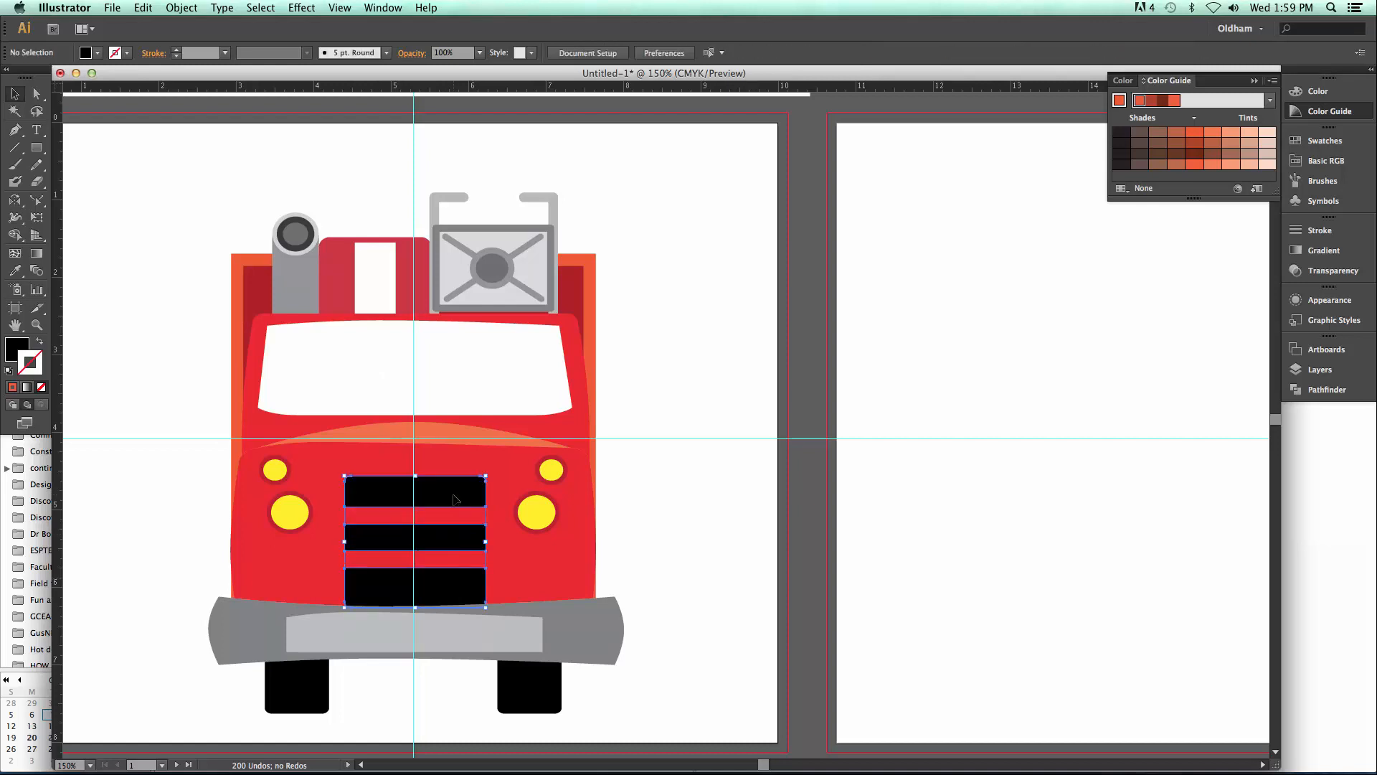
Delete the two yellow headlights on the truck's right side and the white windshield
left_click(541, 510)
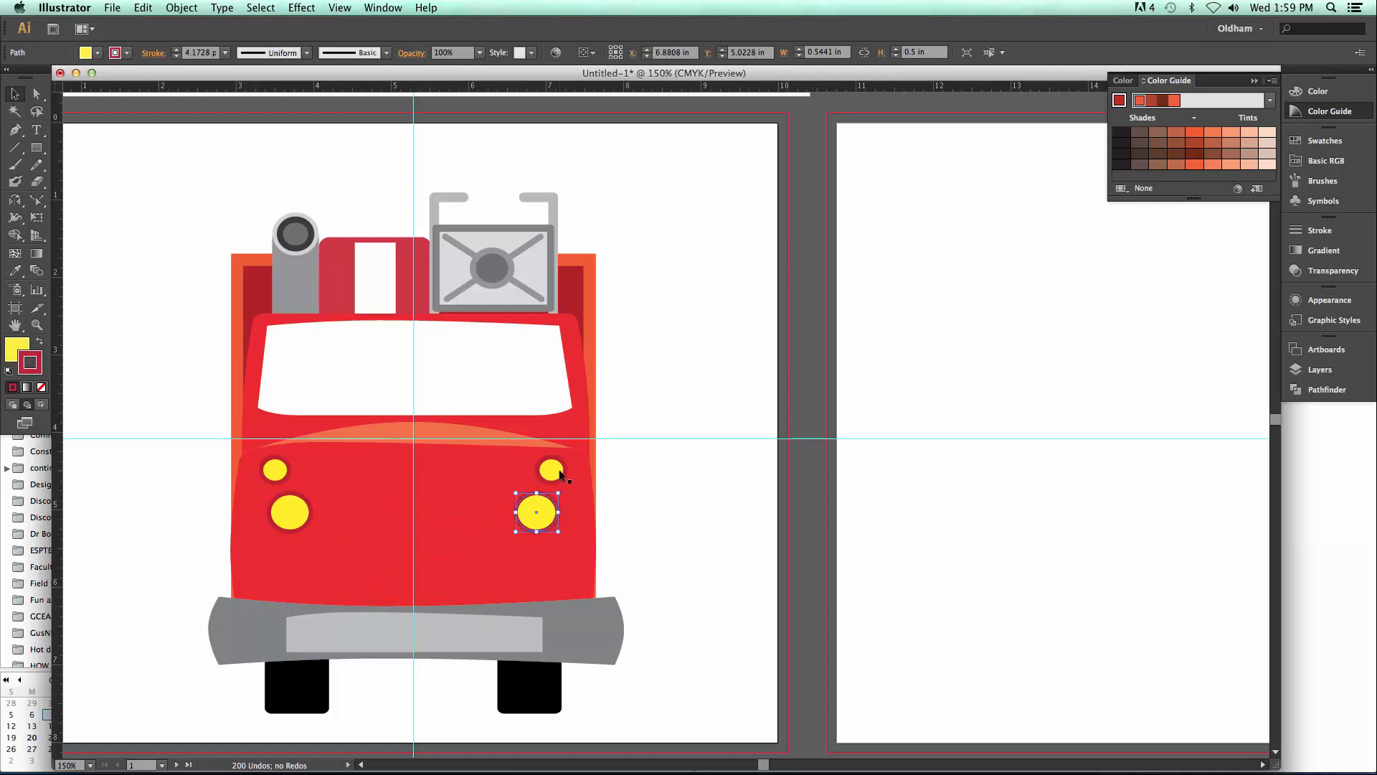
left_click(553, 474, "shift")
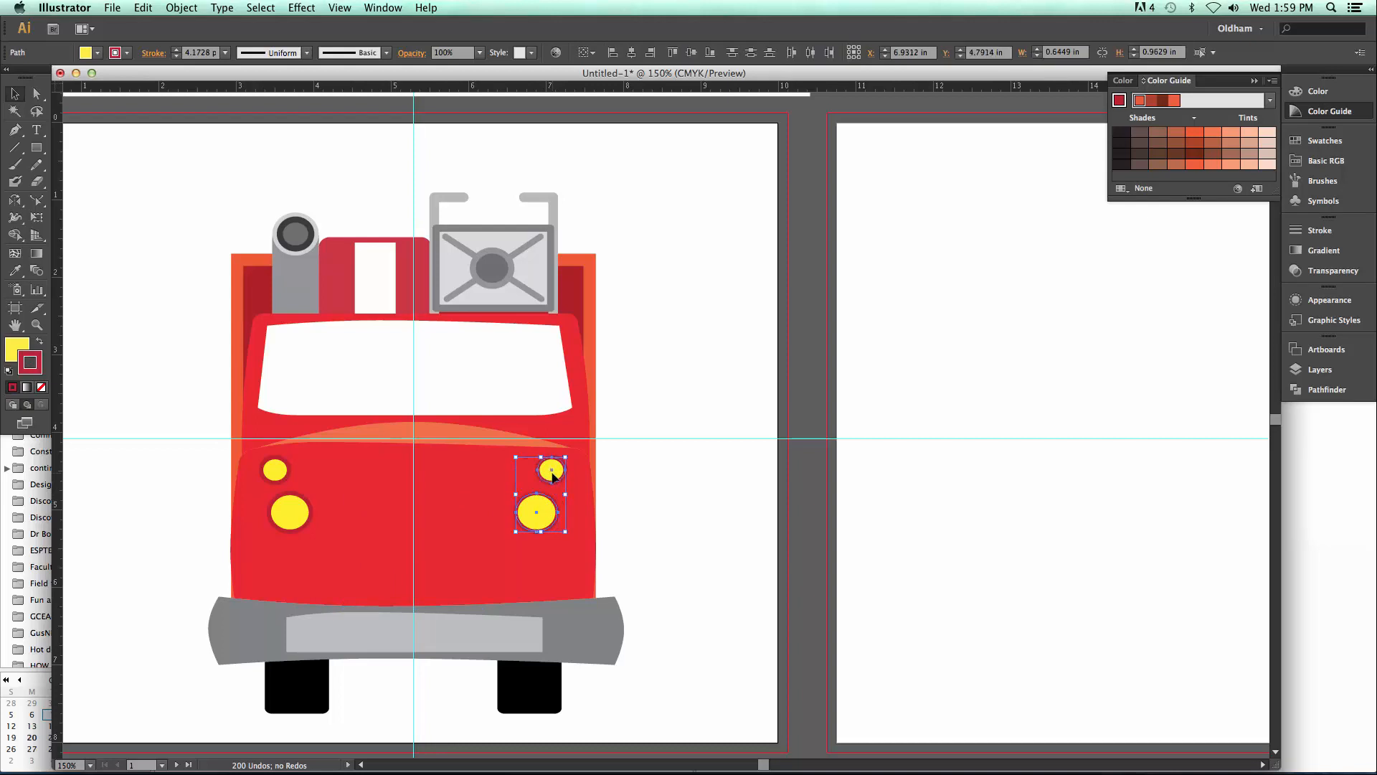
key("Delete")
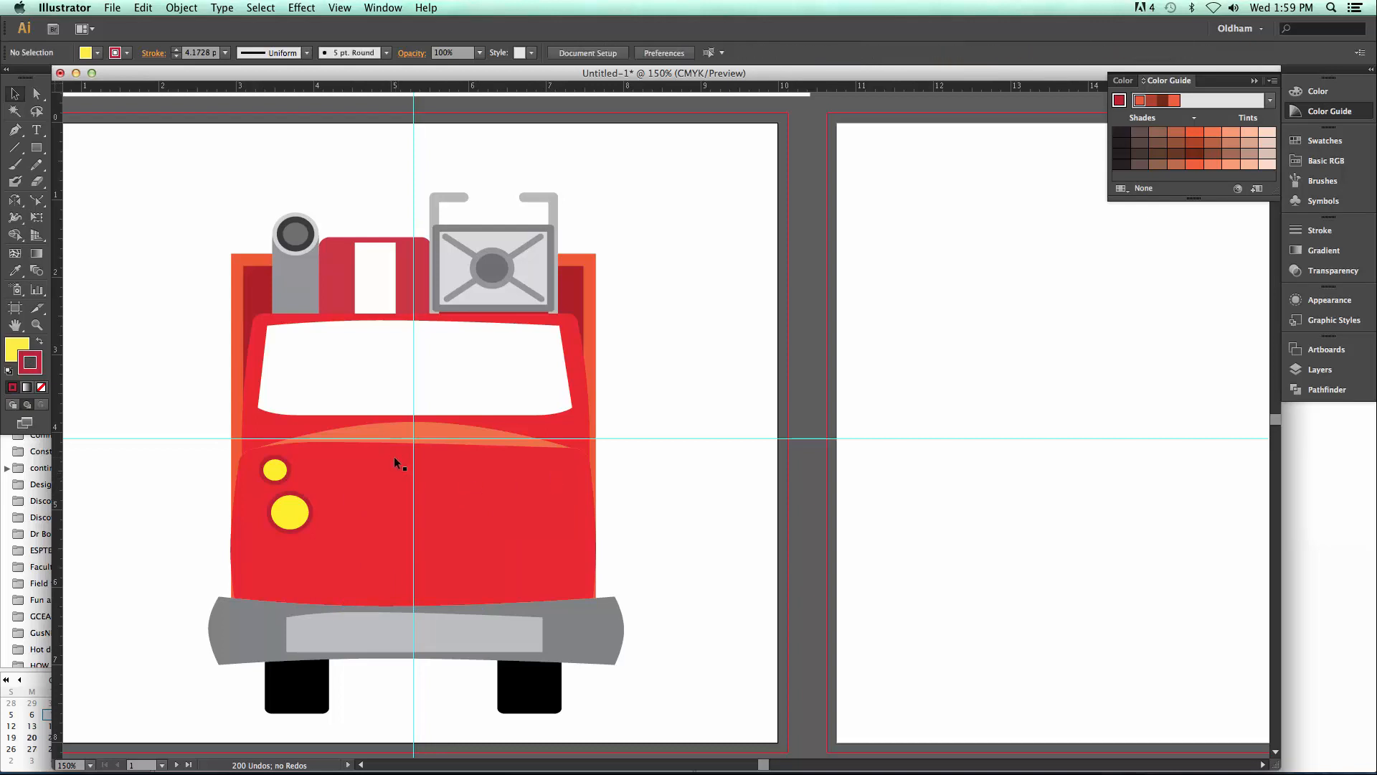
left_click(366, 383)
key("Delete")
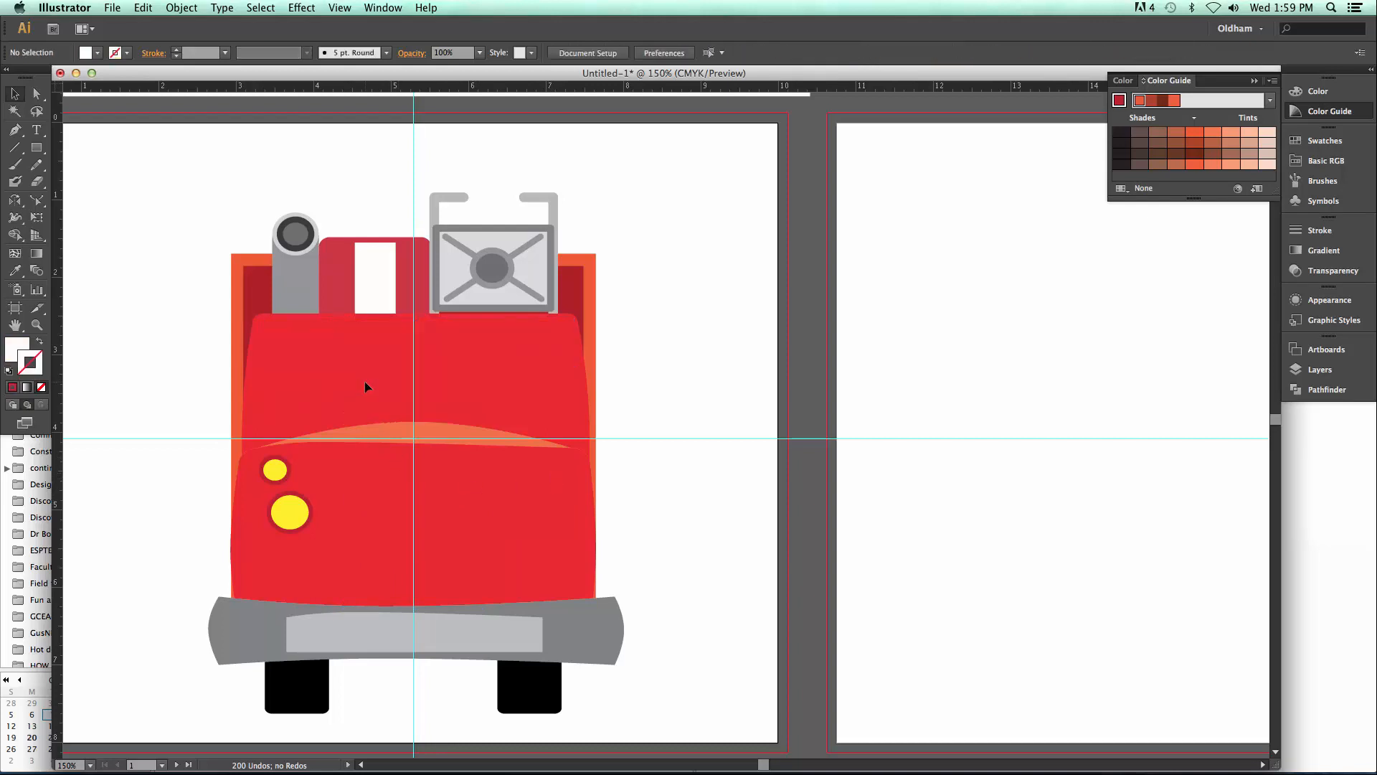
left_click(265, 325)
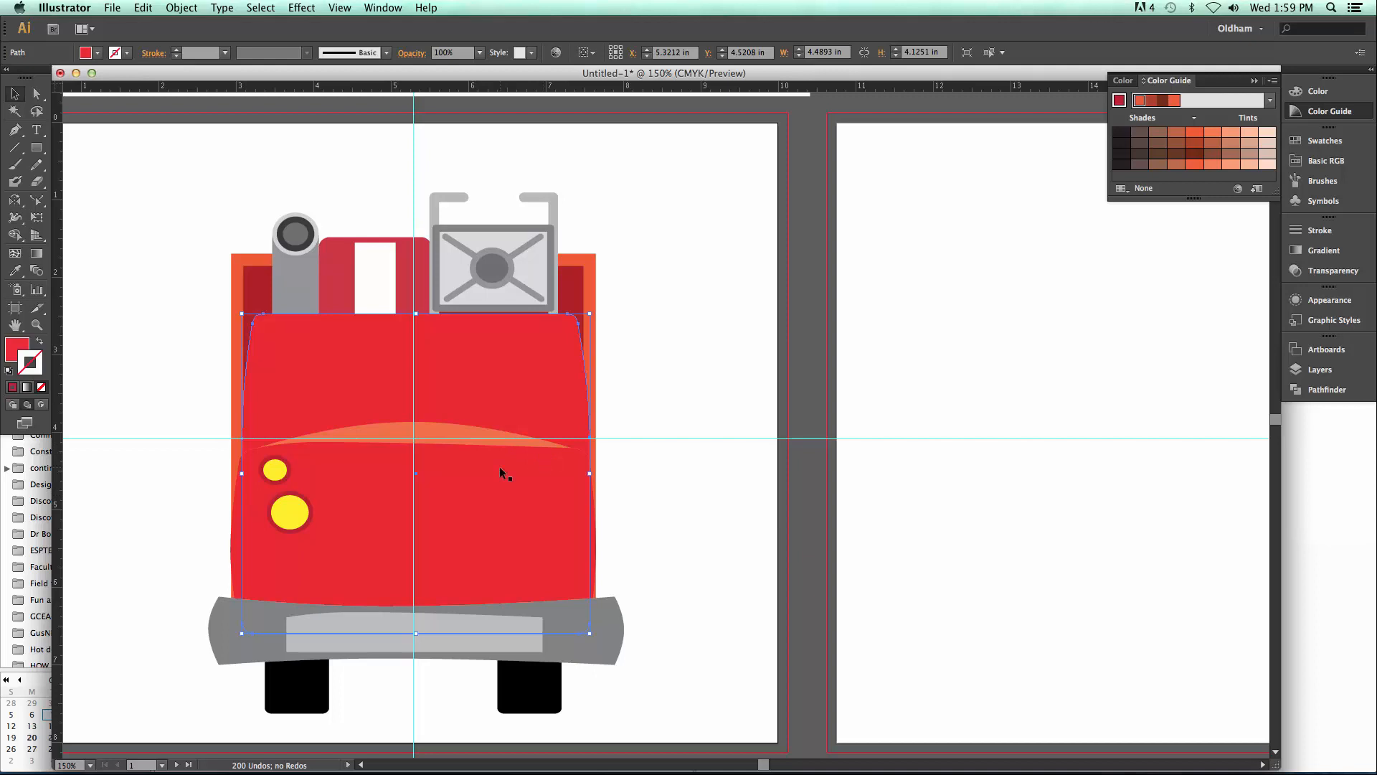
left_click(440, 467)
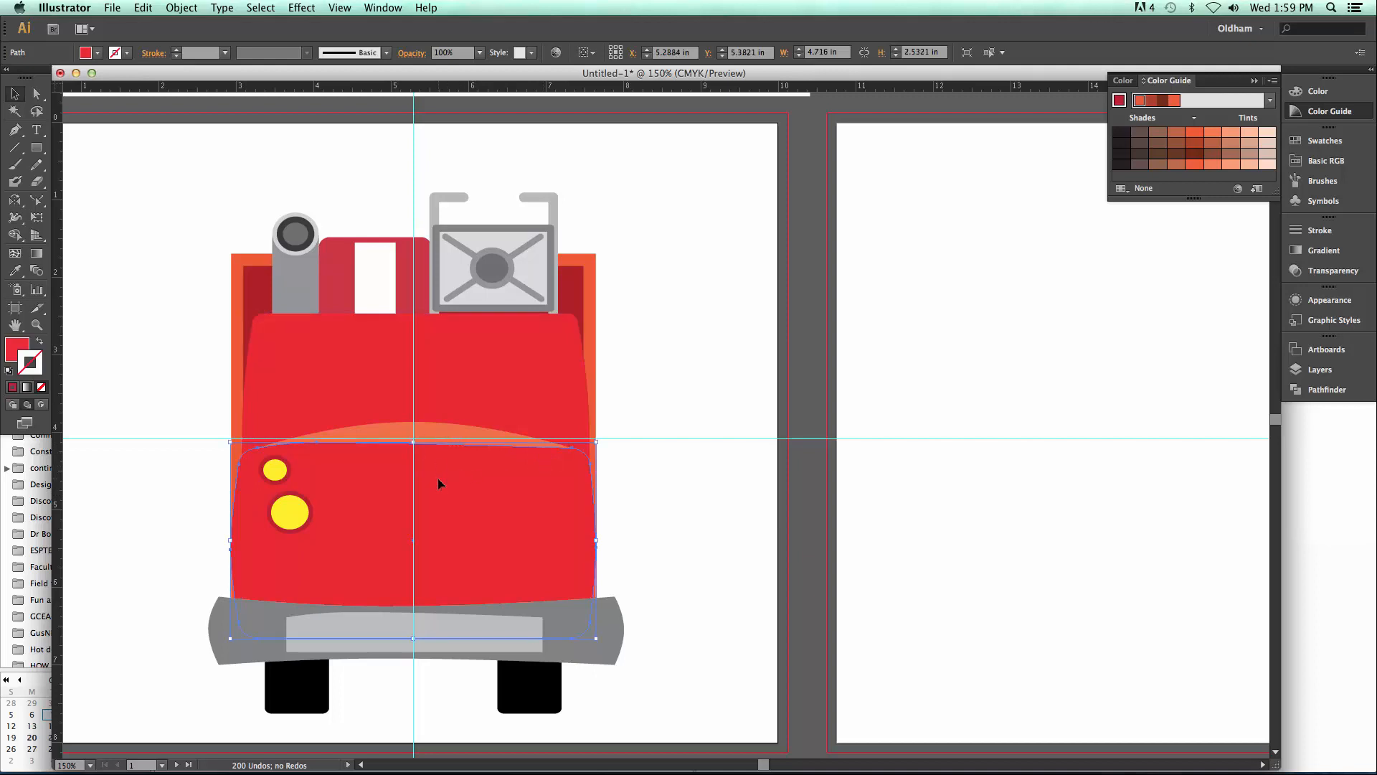
left_click(438, 430)
left_click(346, 356)
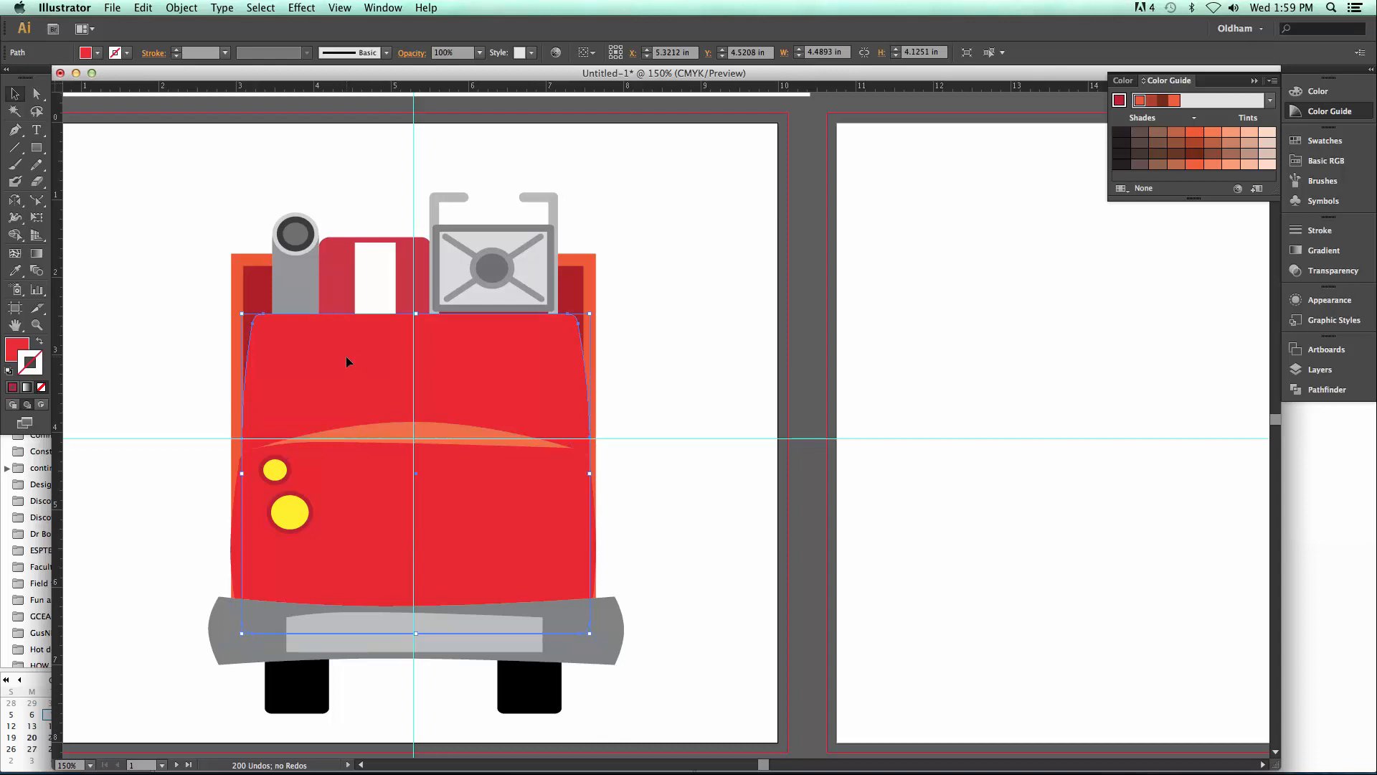
left_click(683, 378)
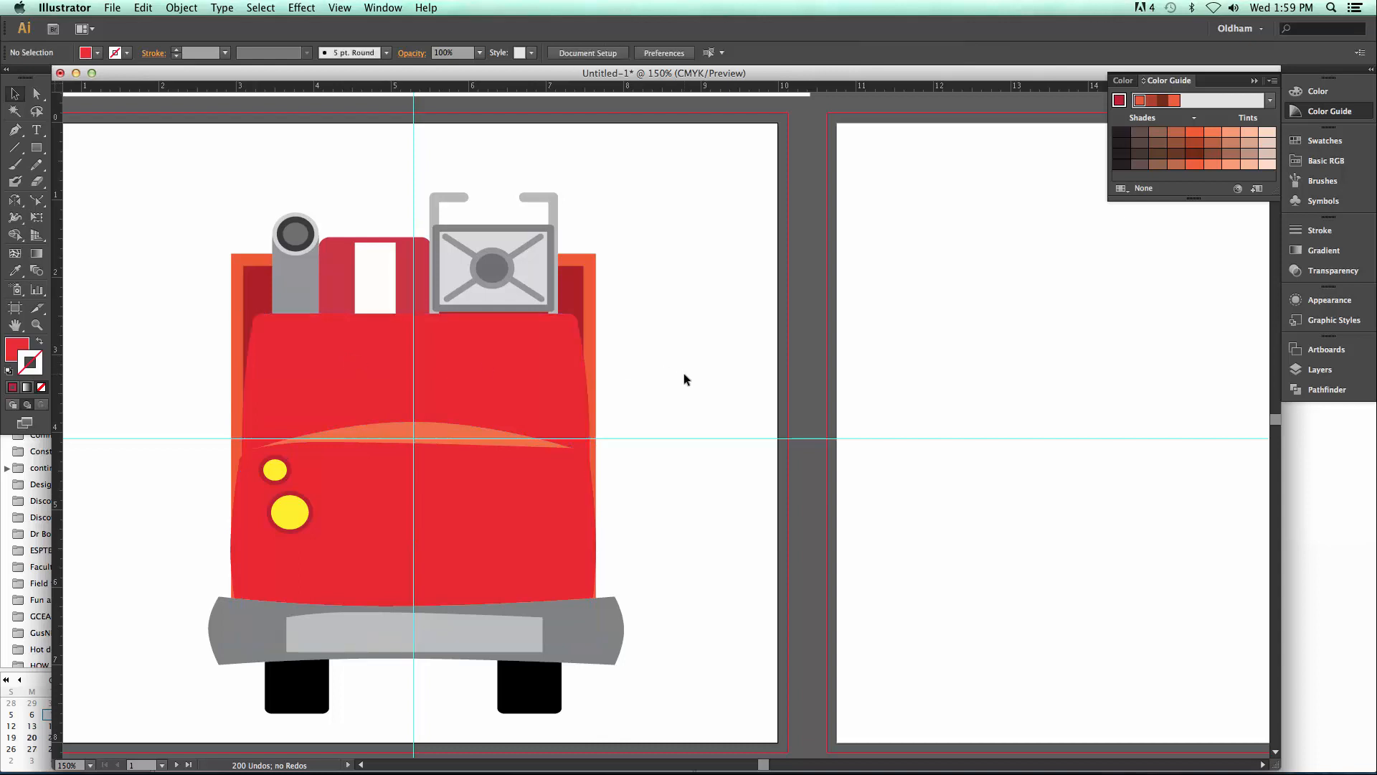
Hide the guides and set the fill colour to white with no shape selected
key("super+semicolon")
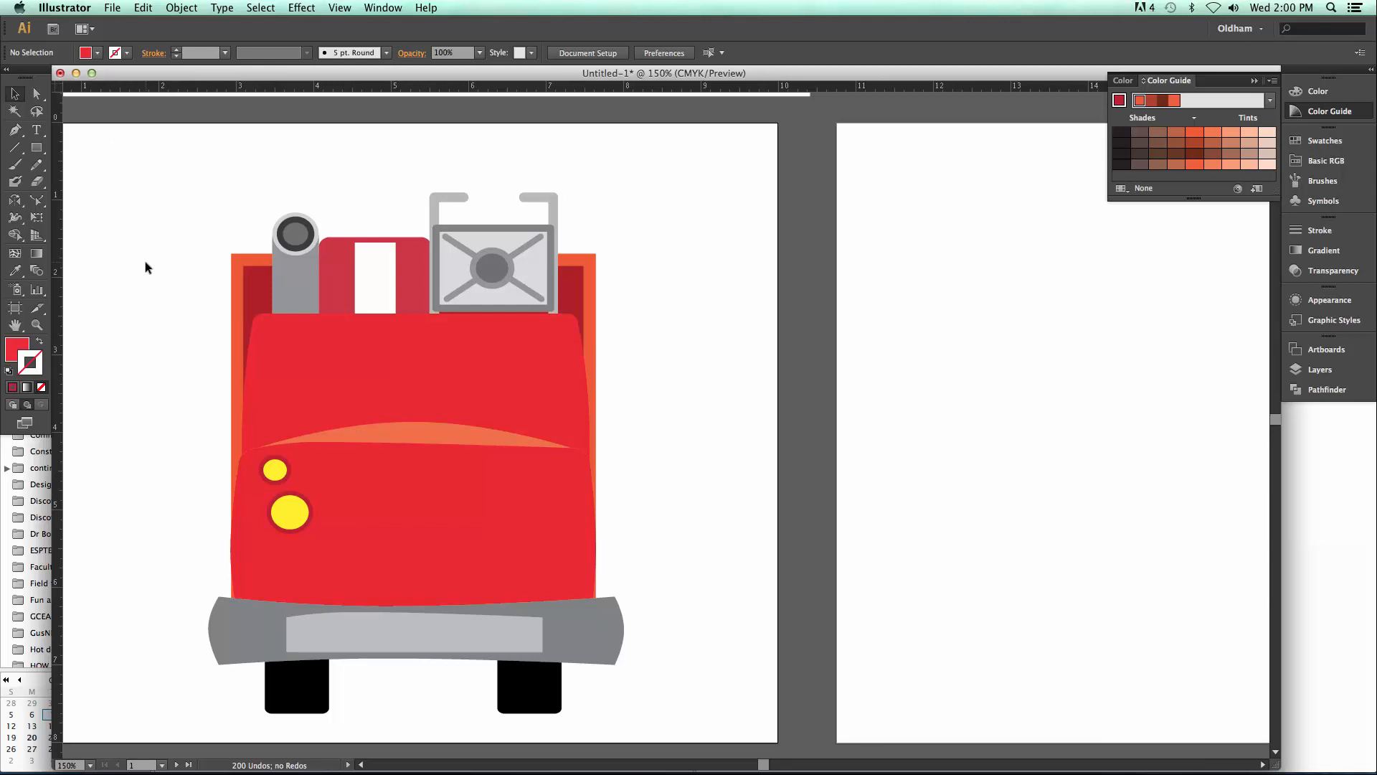
left_click(98, 52)
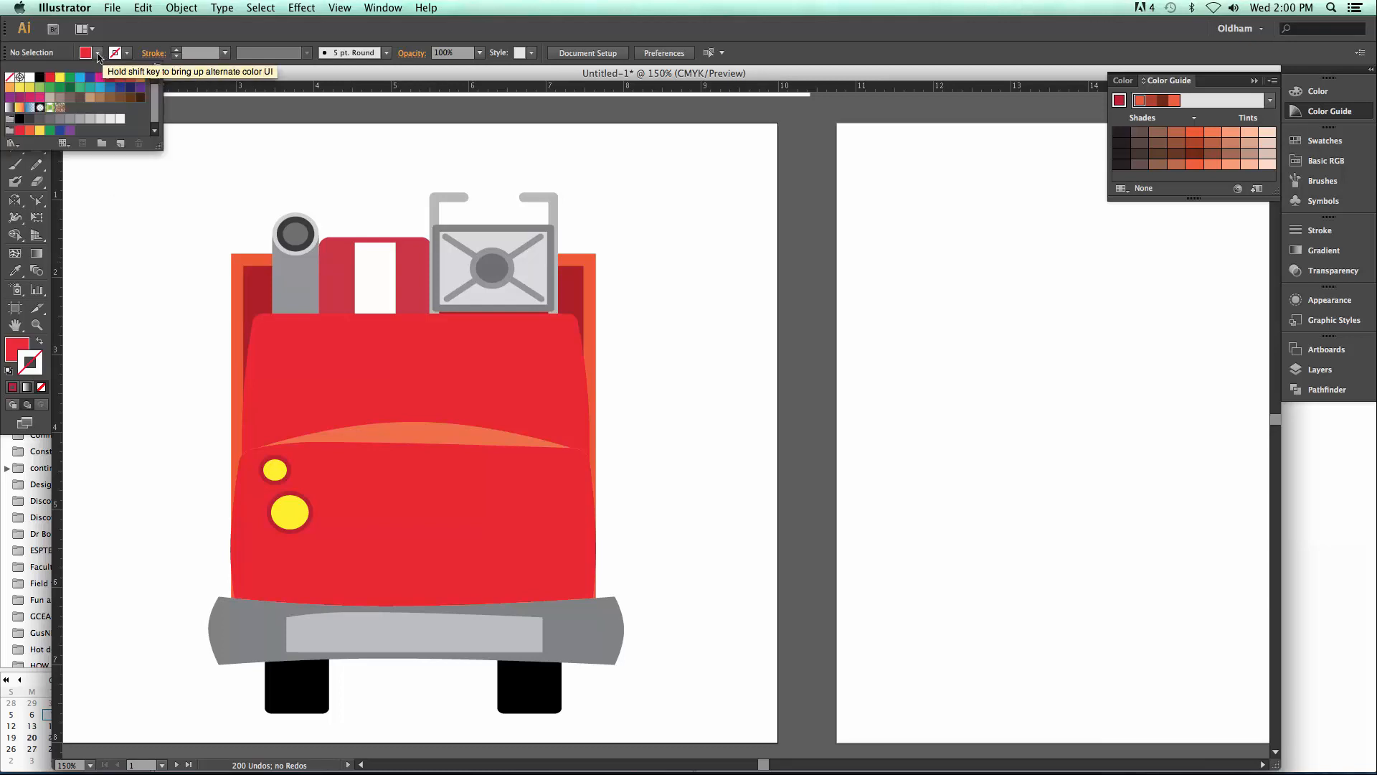
left_click(30, 76)
double_click(17, 356)
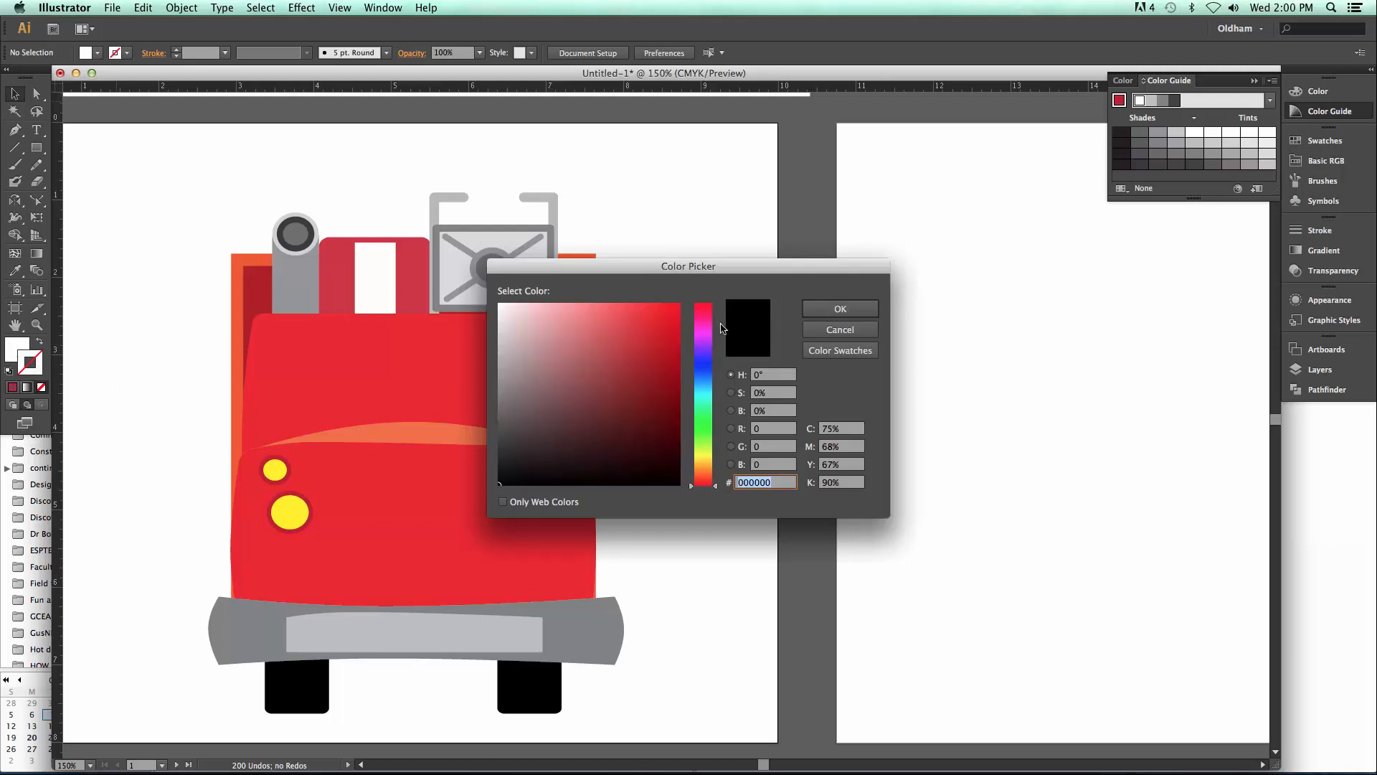
key("Escape")
left_click(15, 345)
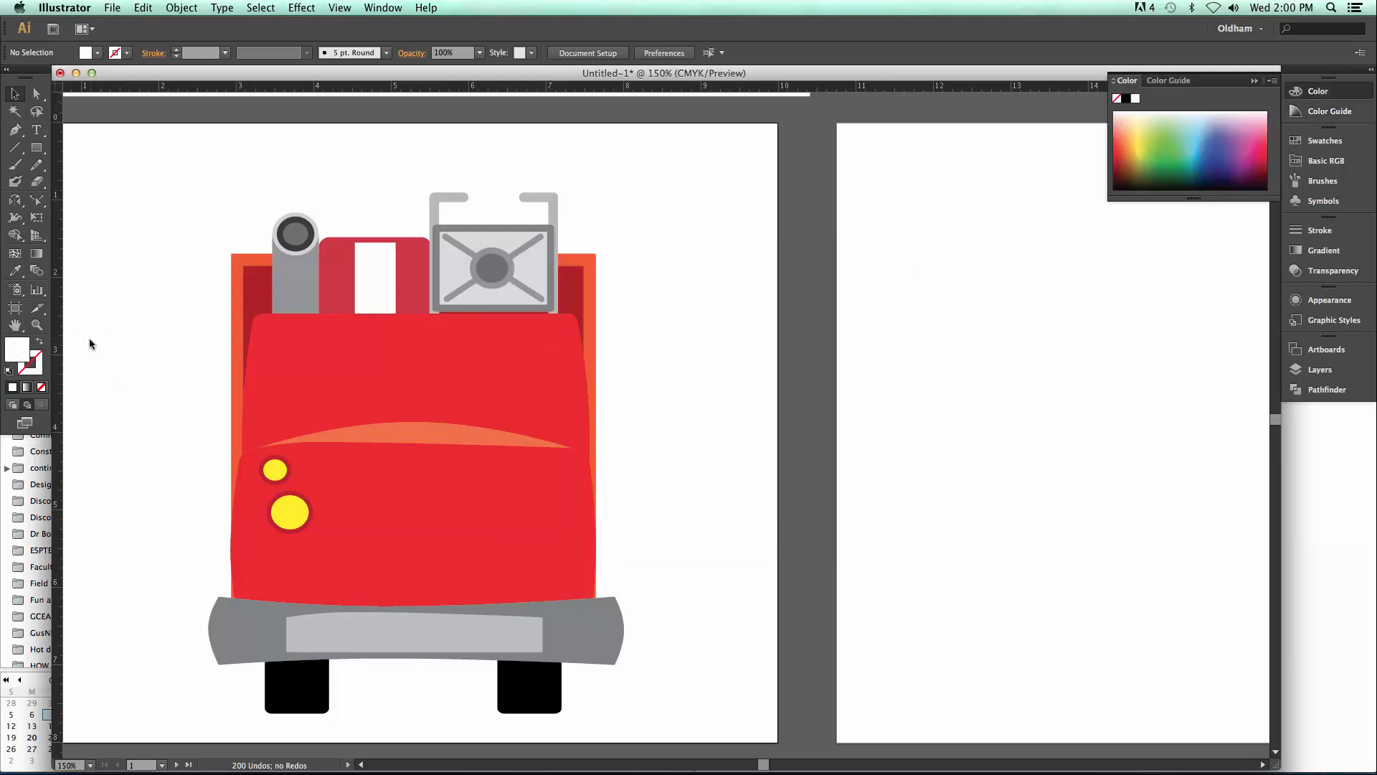
Draw a white rectangle about 3.9 in wide and 1.08 in high on the upper cab as the windshield
left_click(40, 148)
left_click_drag(266, 325, 568, 409)
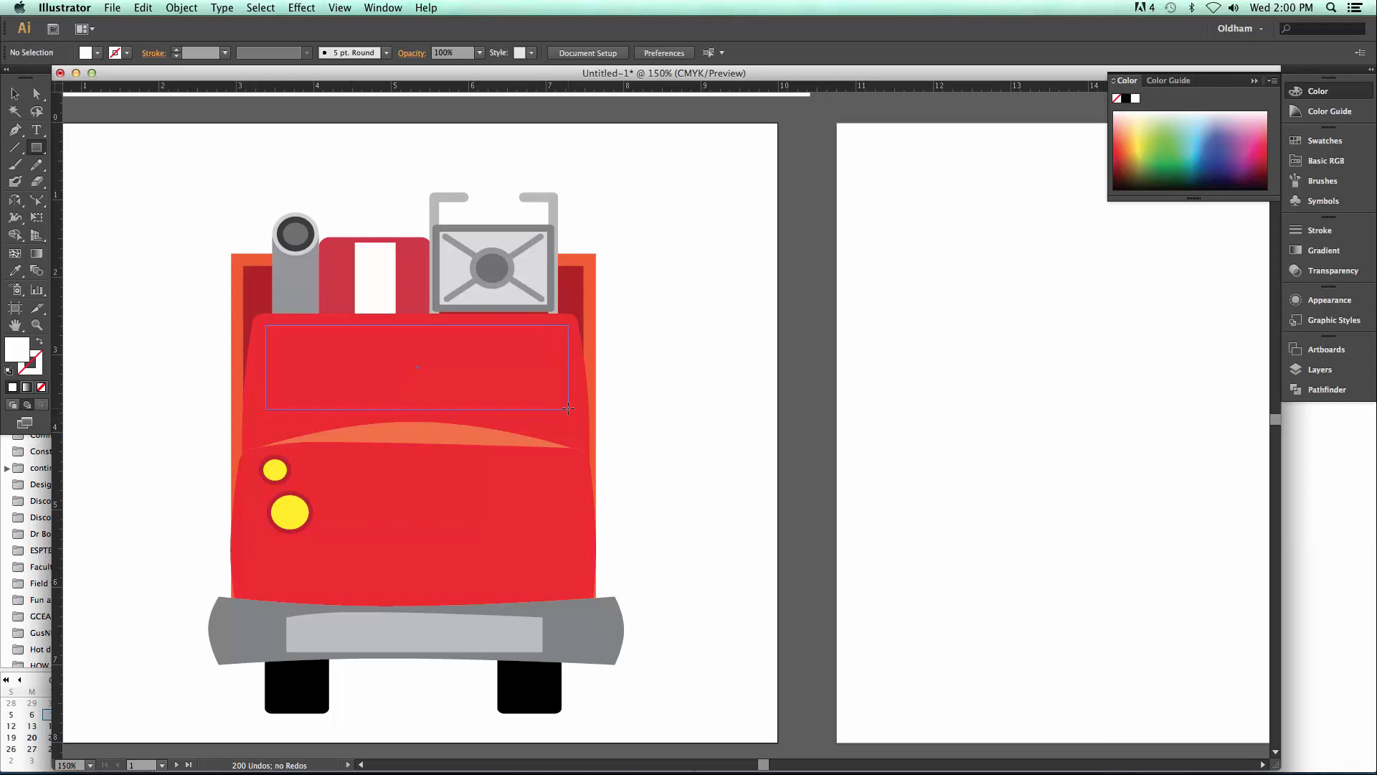
left_click_drag(569, 409, 568, 409)
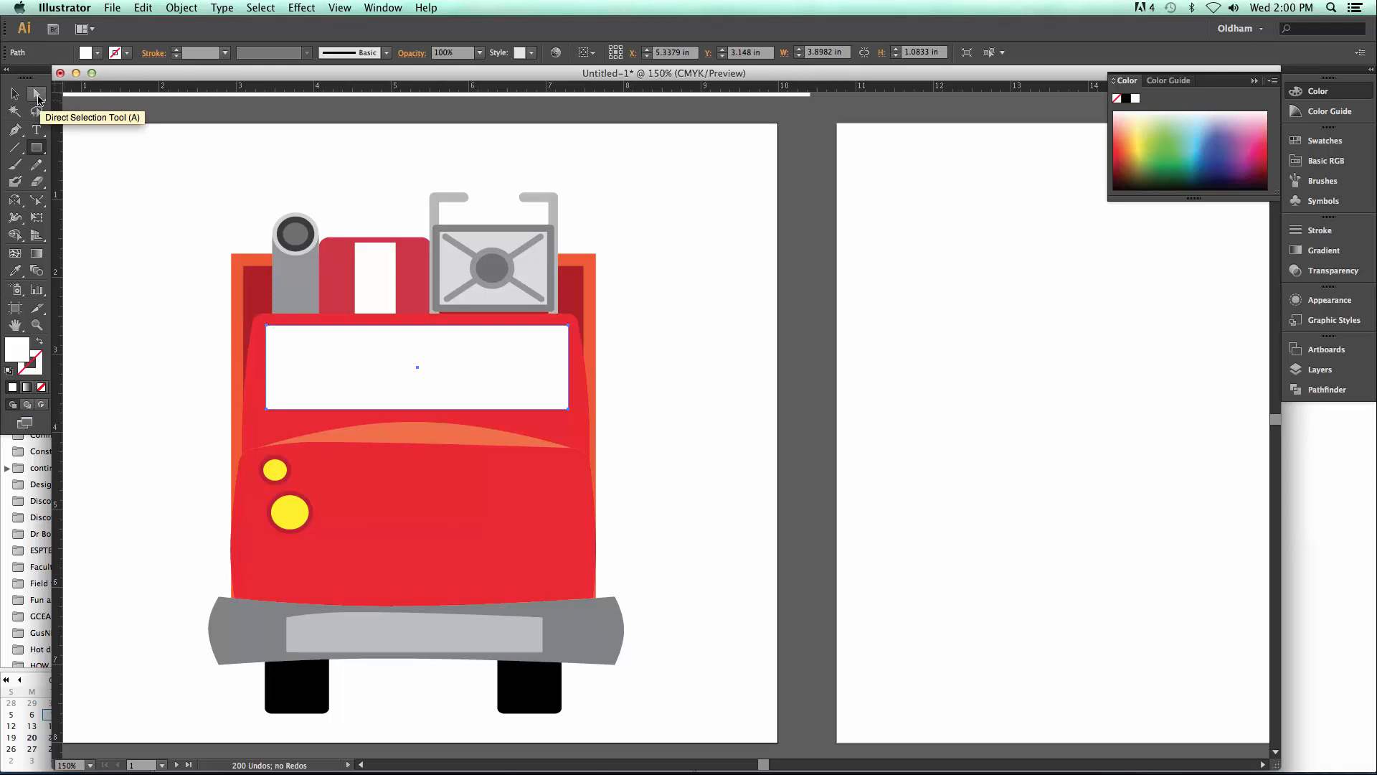
Flare the windshield rectangle's lower edge by nudging its bottom-left corner outward eight steps and its bottom-right corner outward to X 7.3982 in
left_click(38, 95)
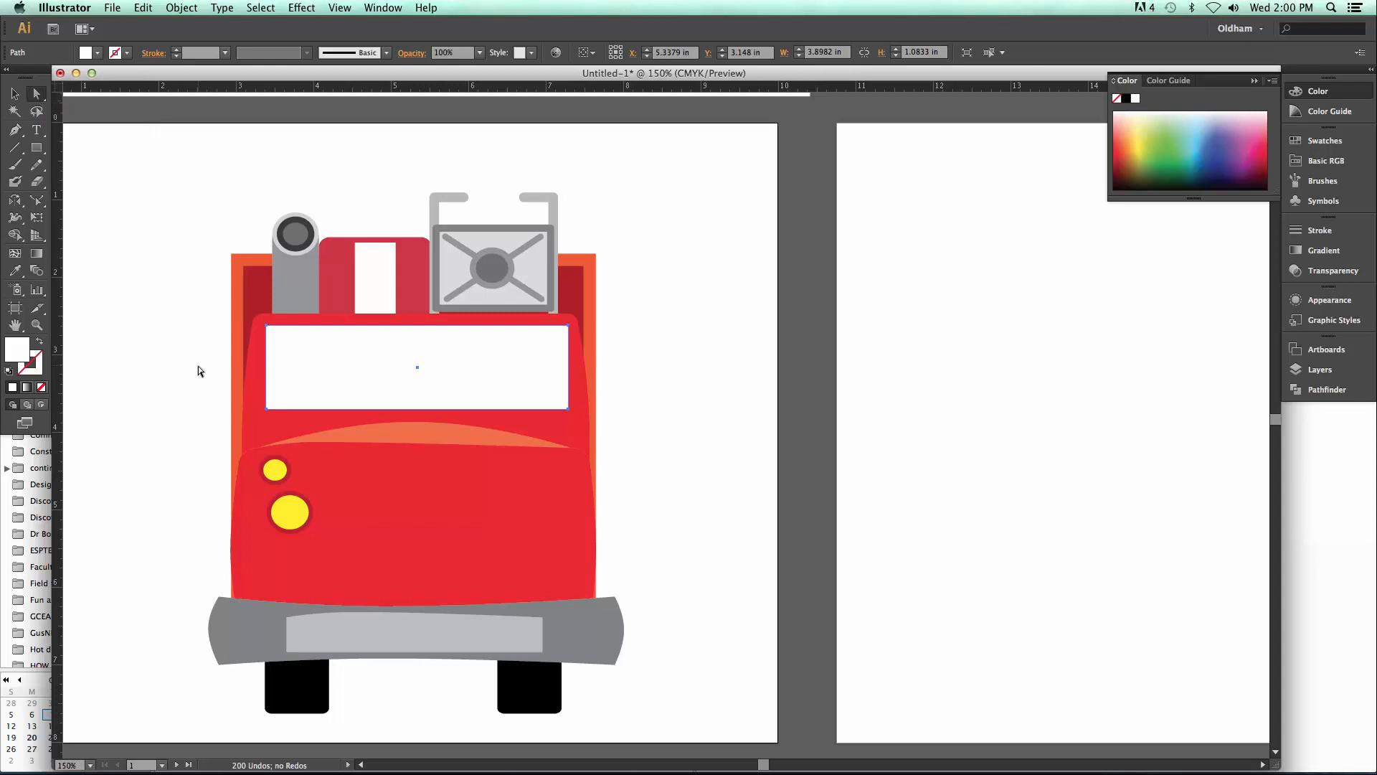
key("super+equal")
scroll(241, 392, "left", 5)
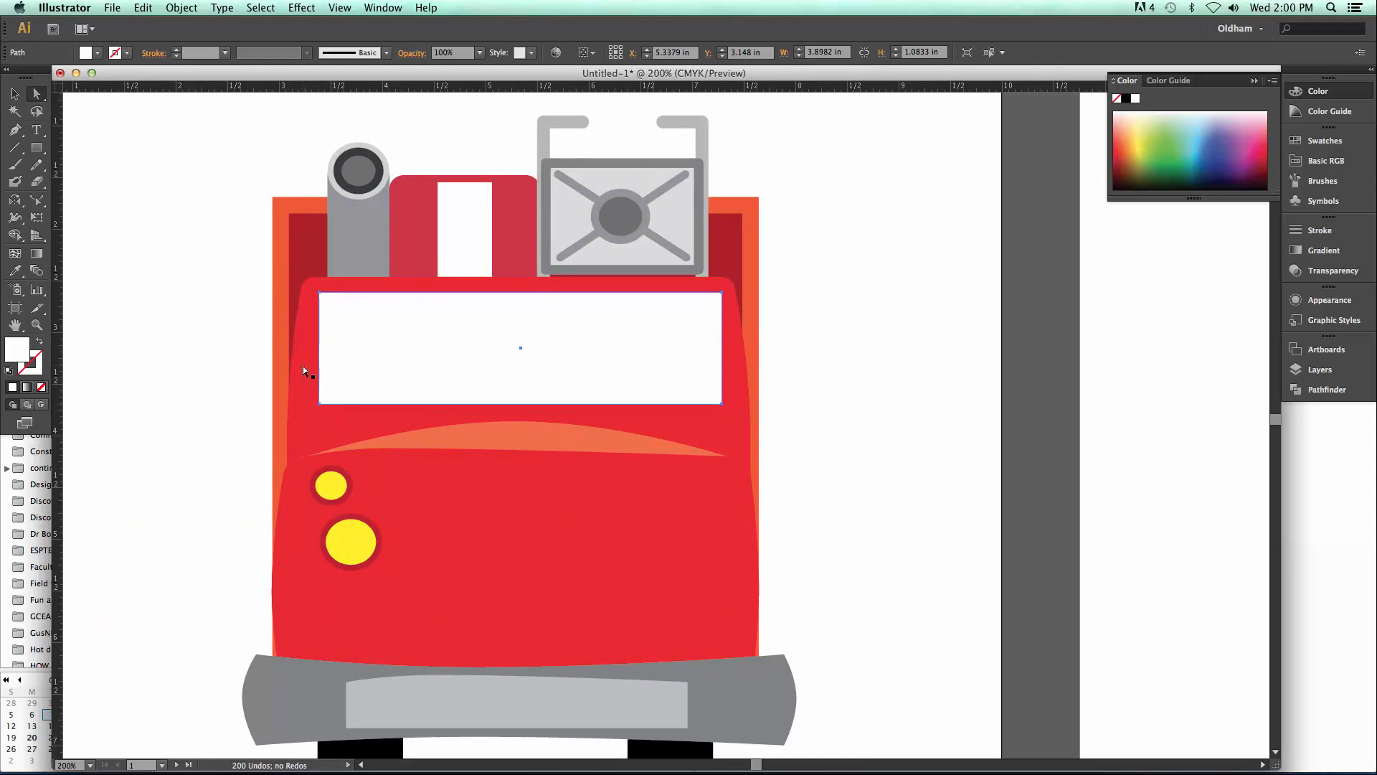
left_click(320, 405)
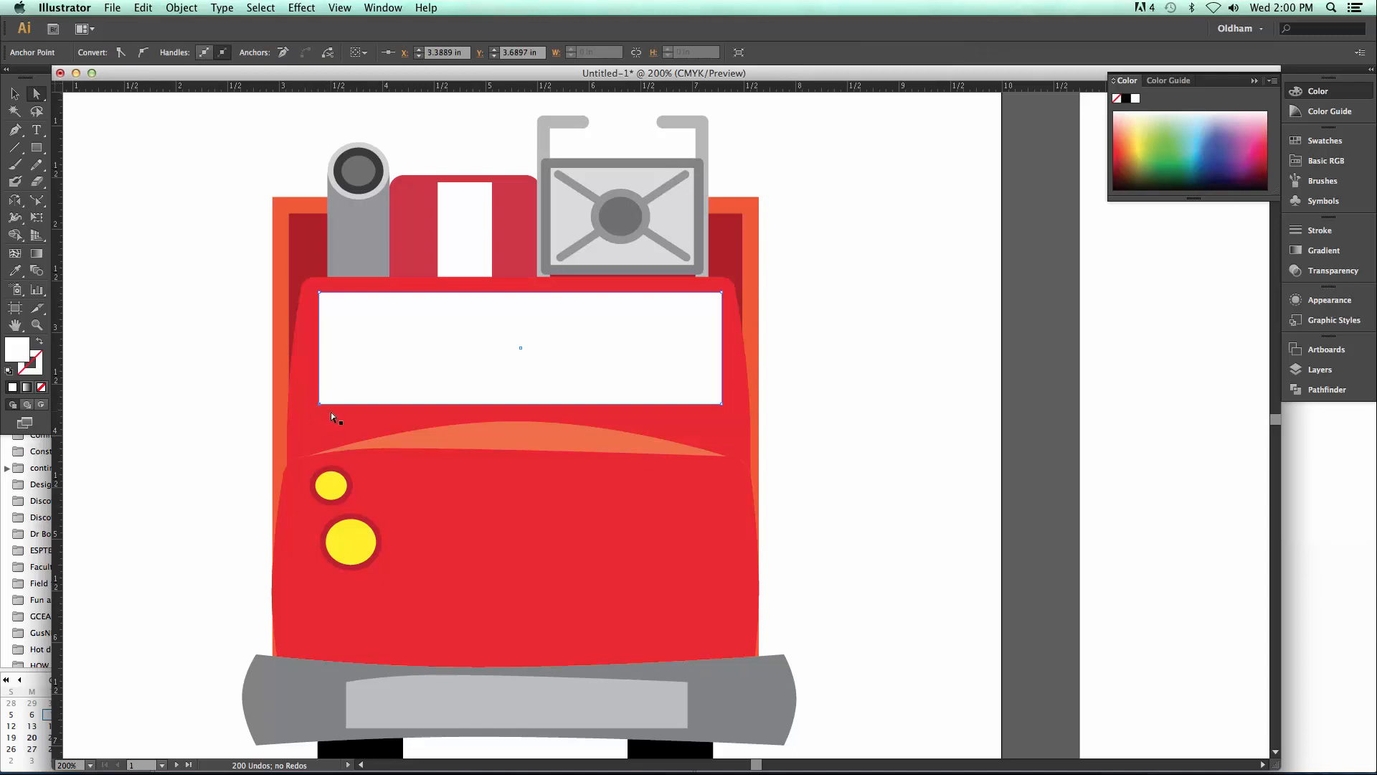
key("Left")
key("Left")
key("Left")
key("Left")
key("Left")
key("Left")
key("Left")
key("Left")
key("Right")
key("Right")
key("Right")
key("Right")
key("Right")
key("Right")
key("Right")
key("Right")
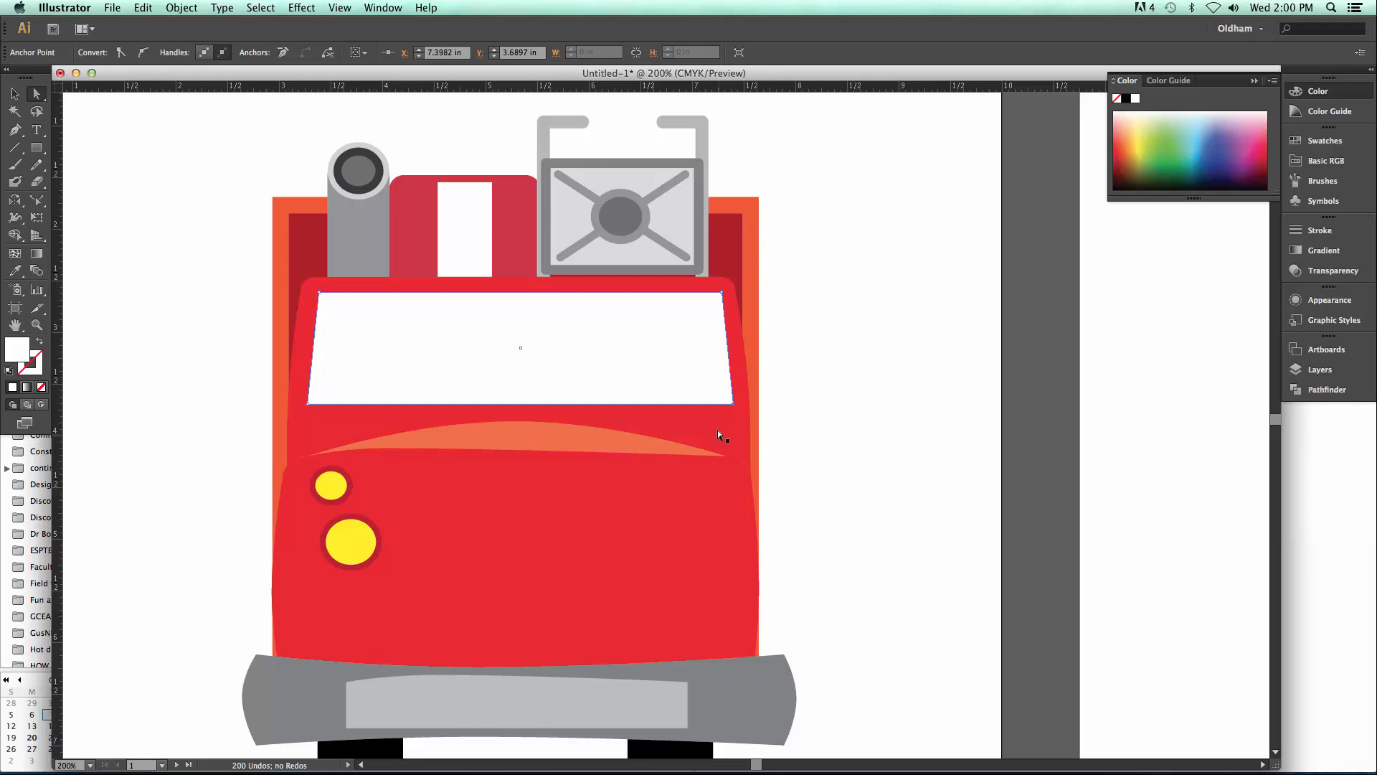
Nudge the windshield's top-right corner slightly inward and set its bottom-right corner at X 7.3843 in
left_click(721, 291)
key("Left")
key("Left")
left_click(733, 405)
Check the reference truck, add a point left of centre on the windshield's top edge with the Reshape tool, and raise it to Y 2.5508 in
scroll(385, 407, "up", 3)
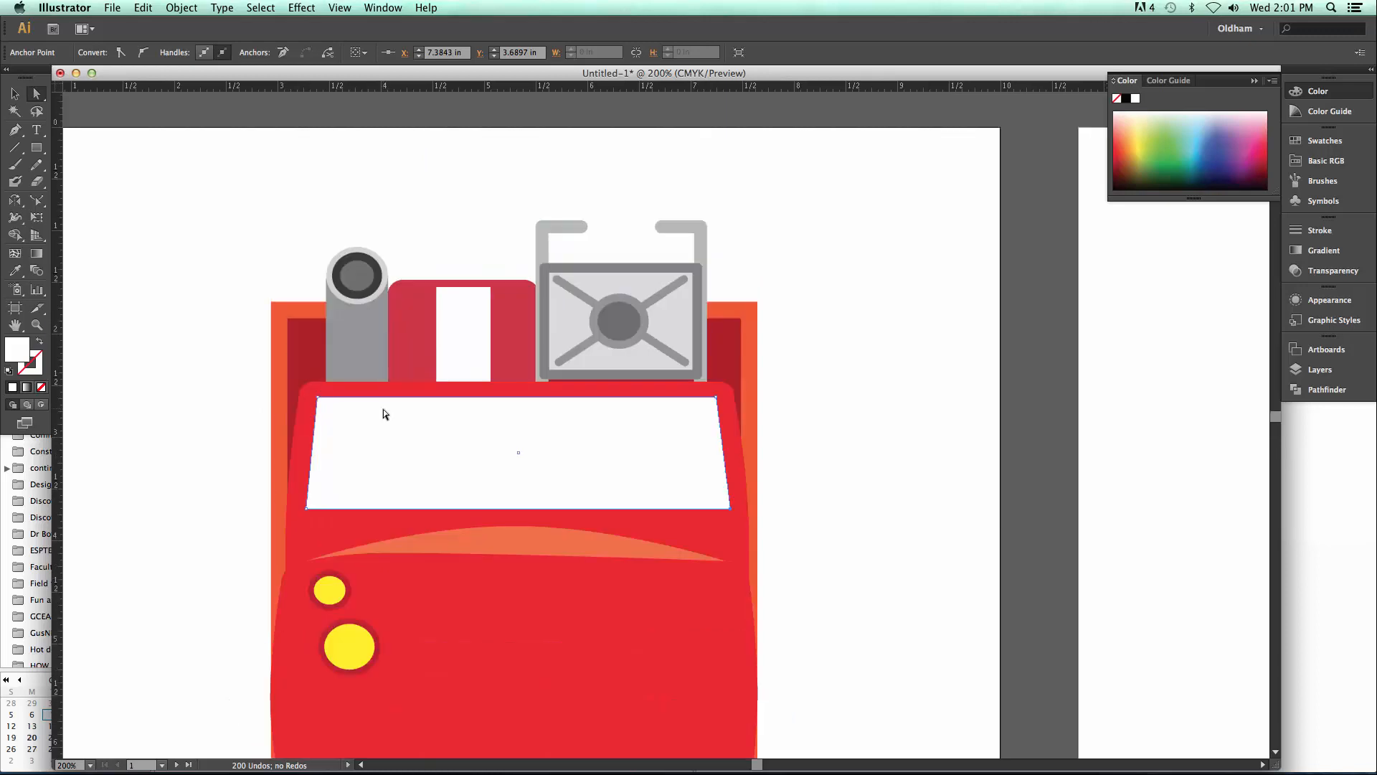
scroll(383, 409, "up", 10)
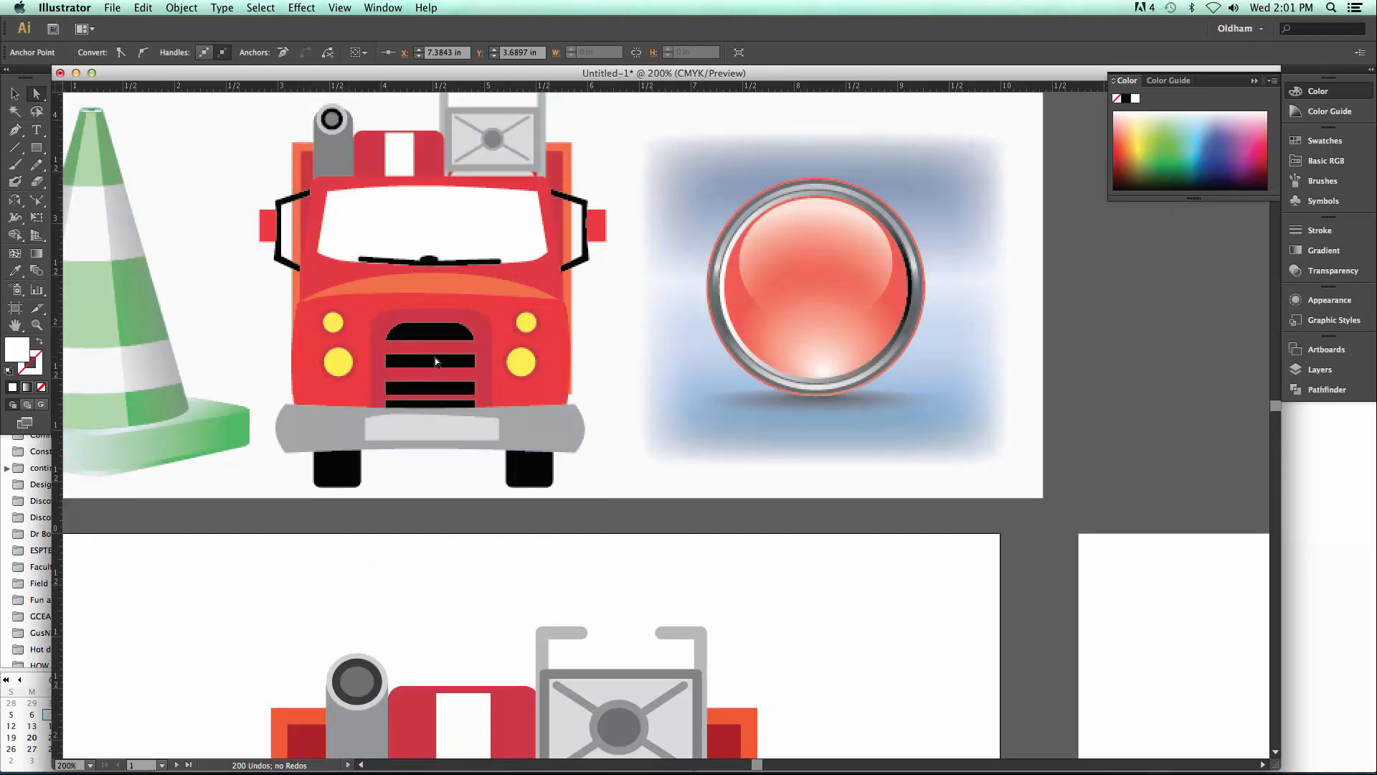
scroll(435, 355, "down", 12)
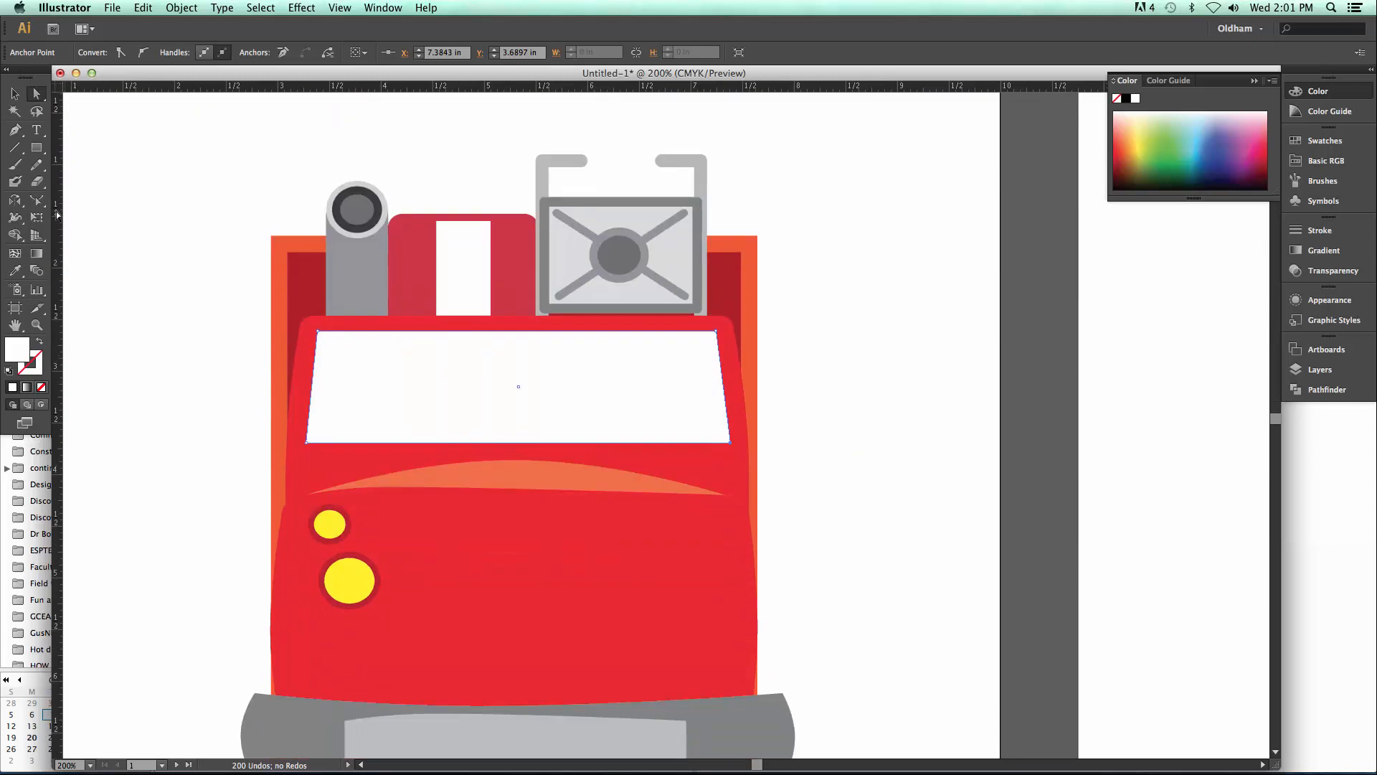
left_click_drag(37, 200, 107, 240)
left_click(36, 201)
left_click(420, 384)
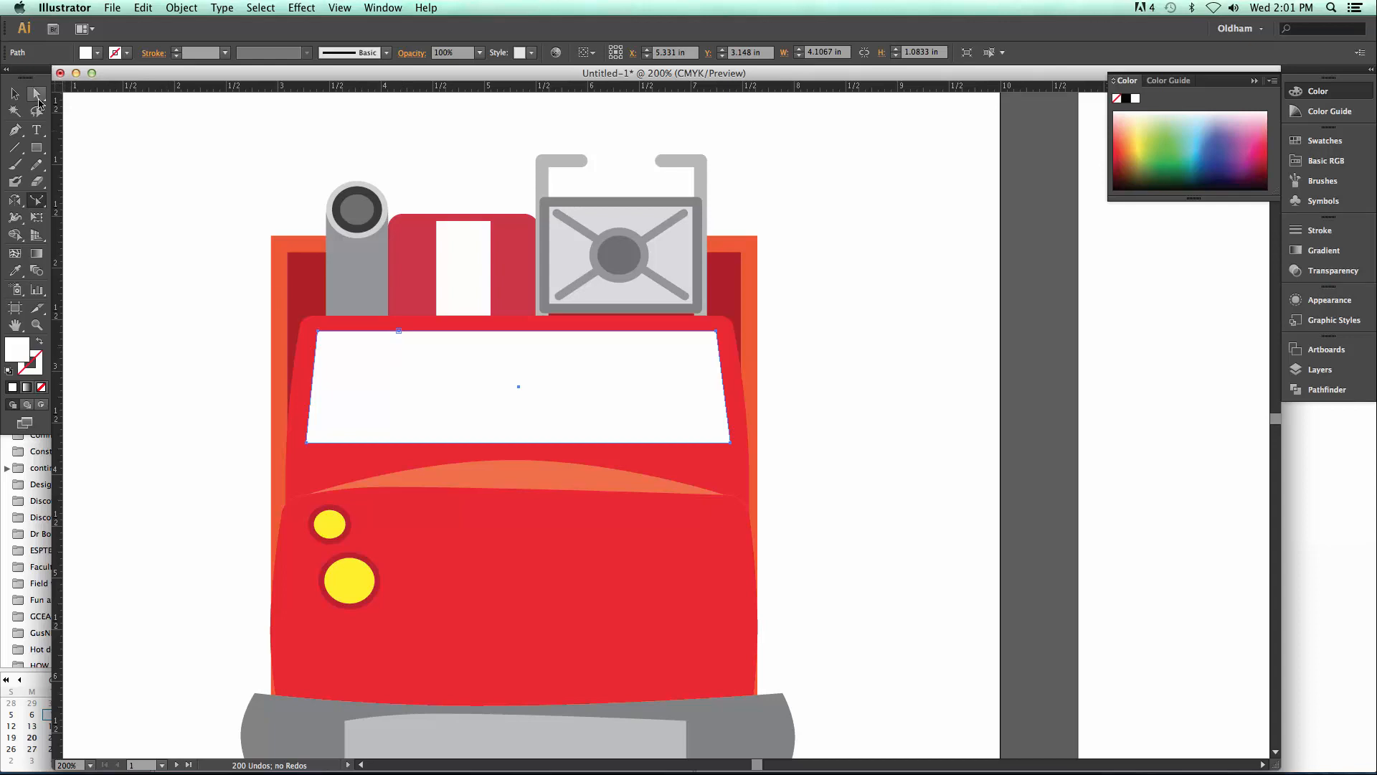
left_click(37, 201)
left_click(399, 331)
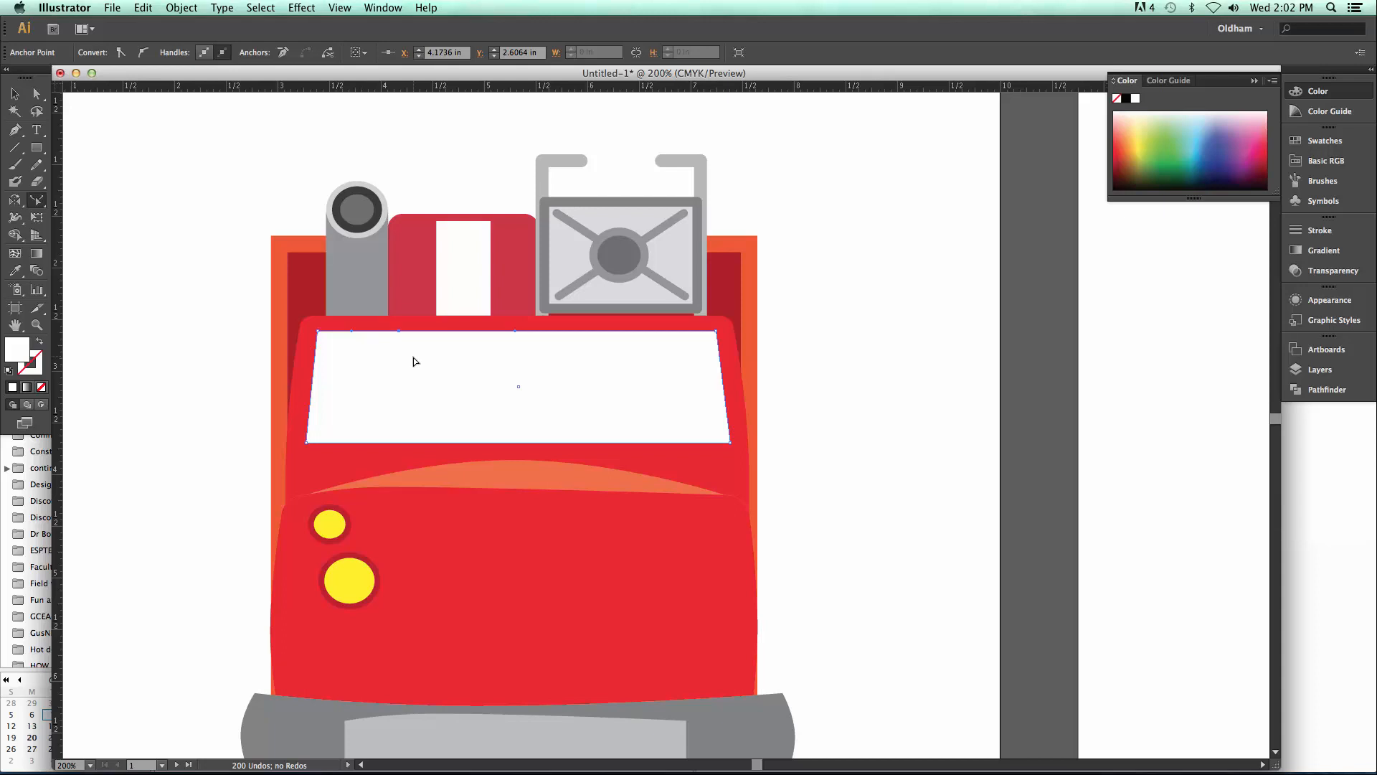
key("Up")
key("Up")
key("Up")
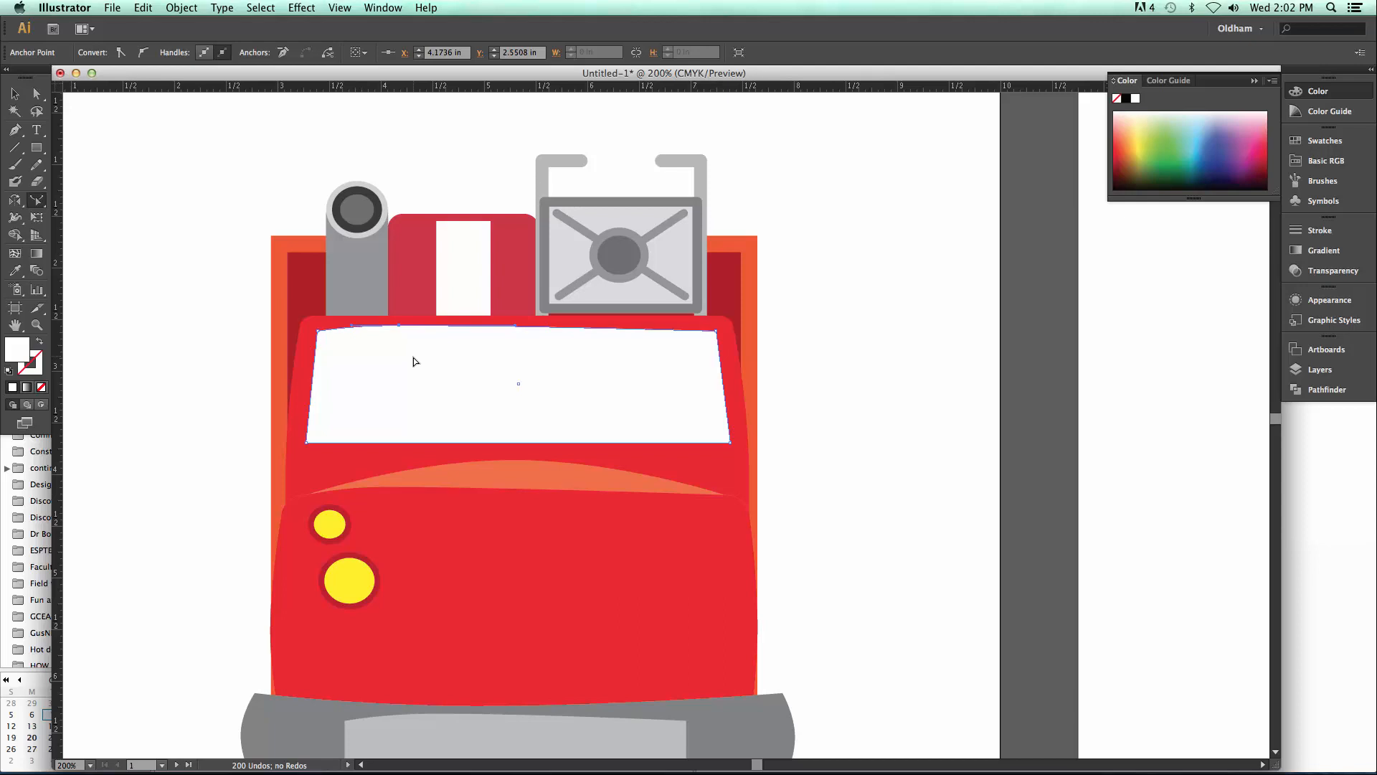
Add two reshape points on the windshield's bottom edge, one near each lower corner
left_click(347, 443)
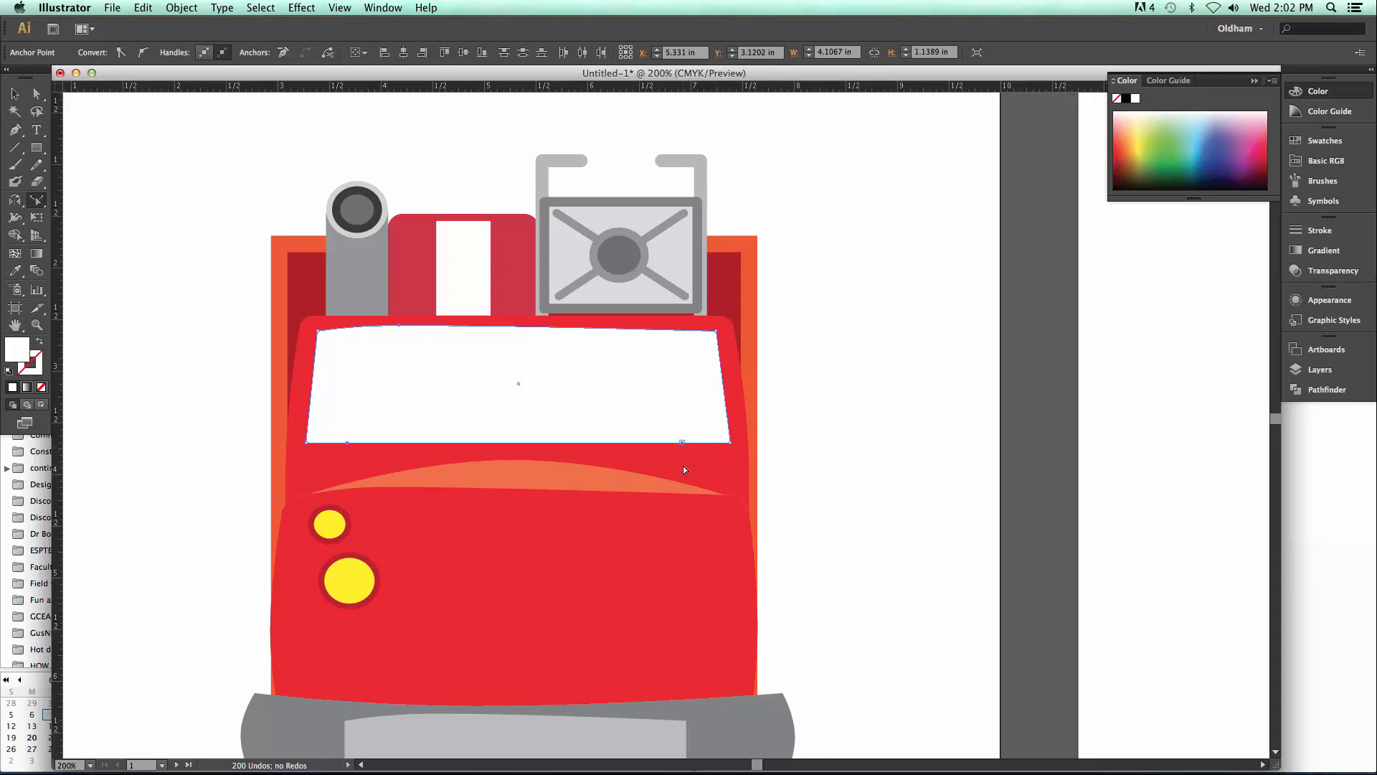
left_click(399, 327)
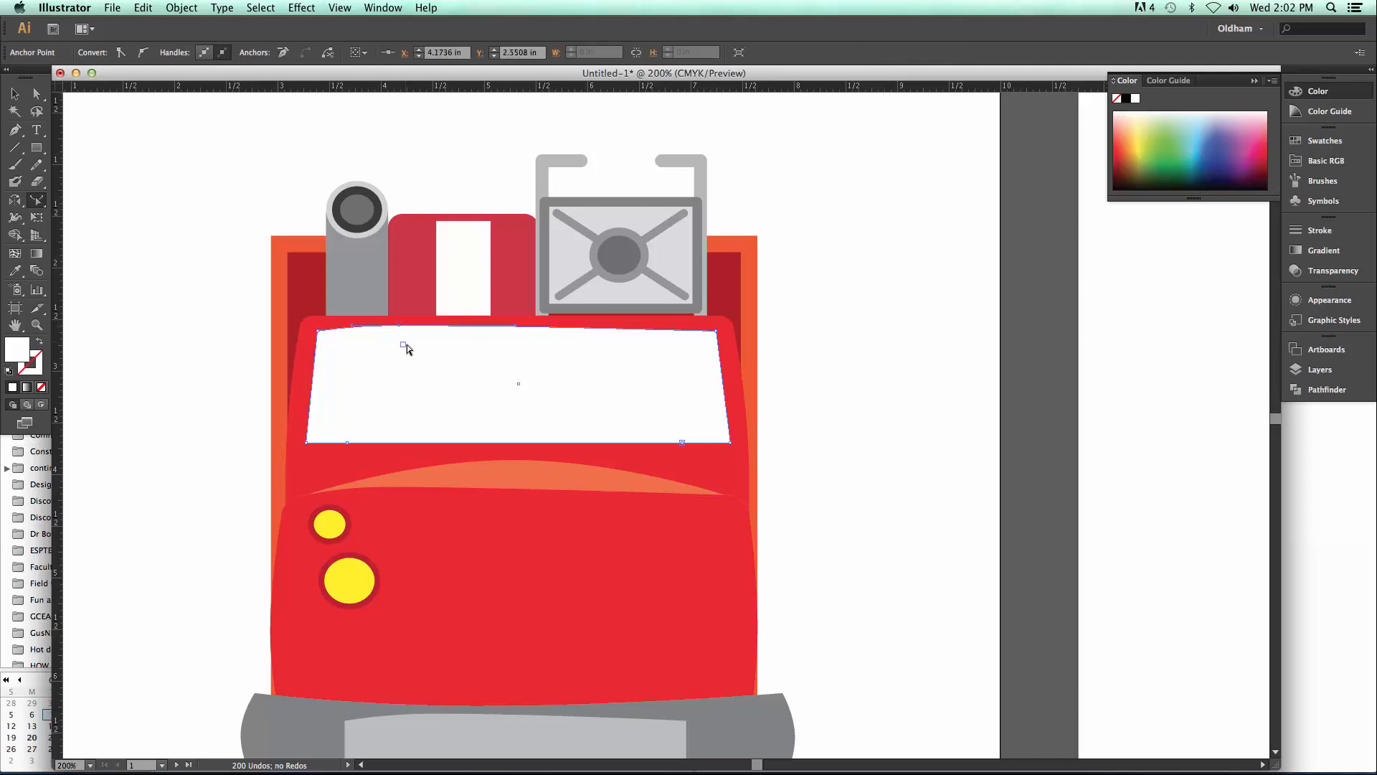
left_click(348, 443)
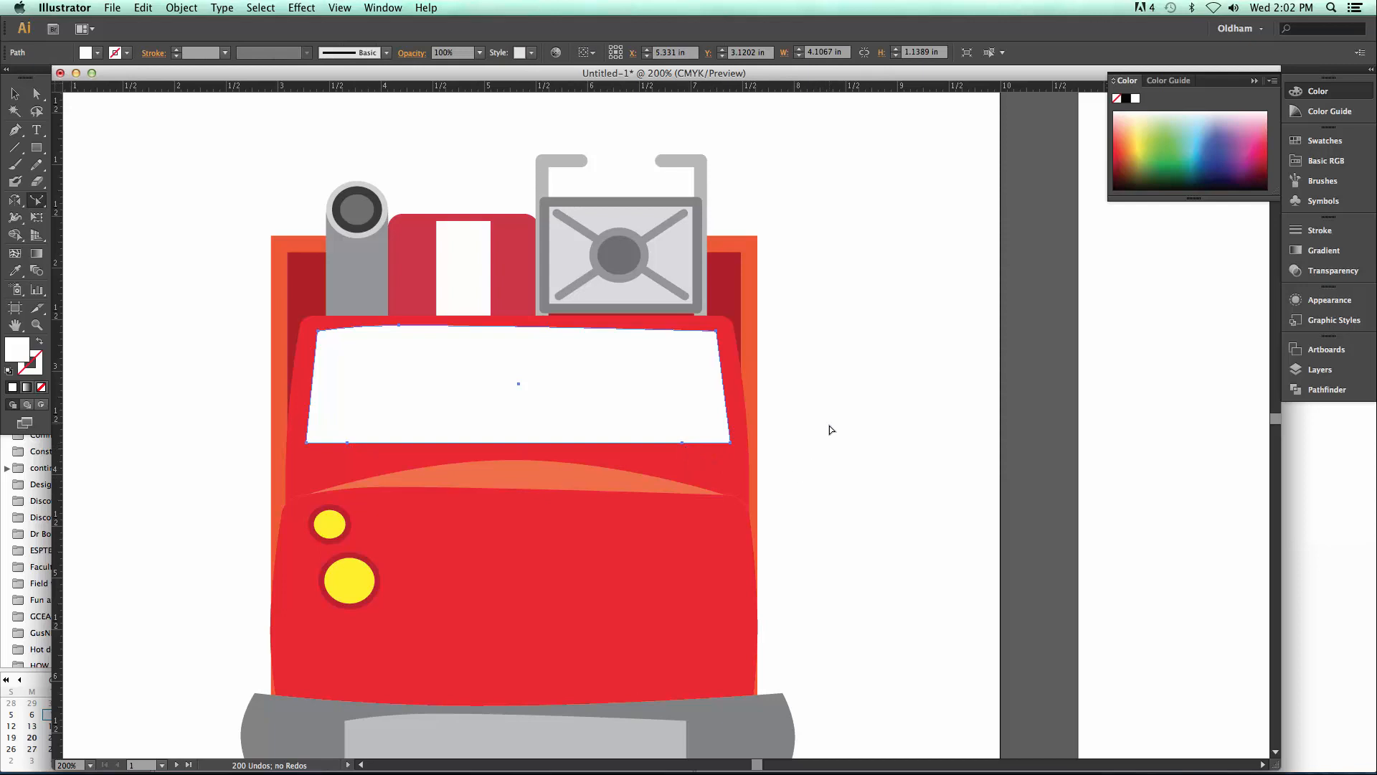
left_click(785, 422)
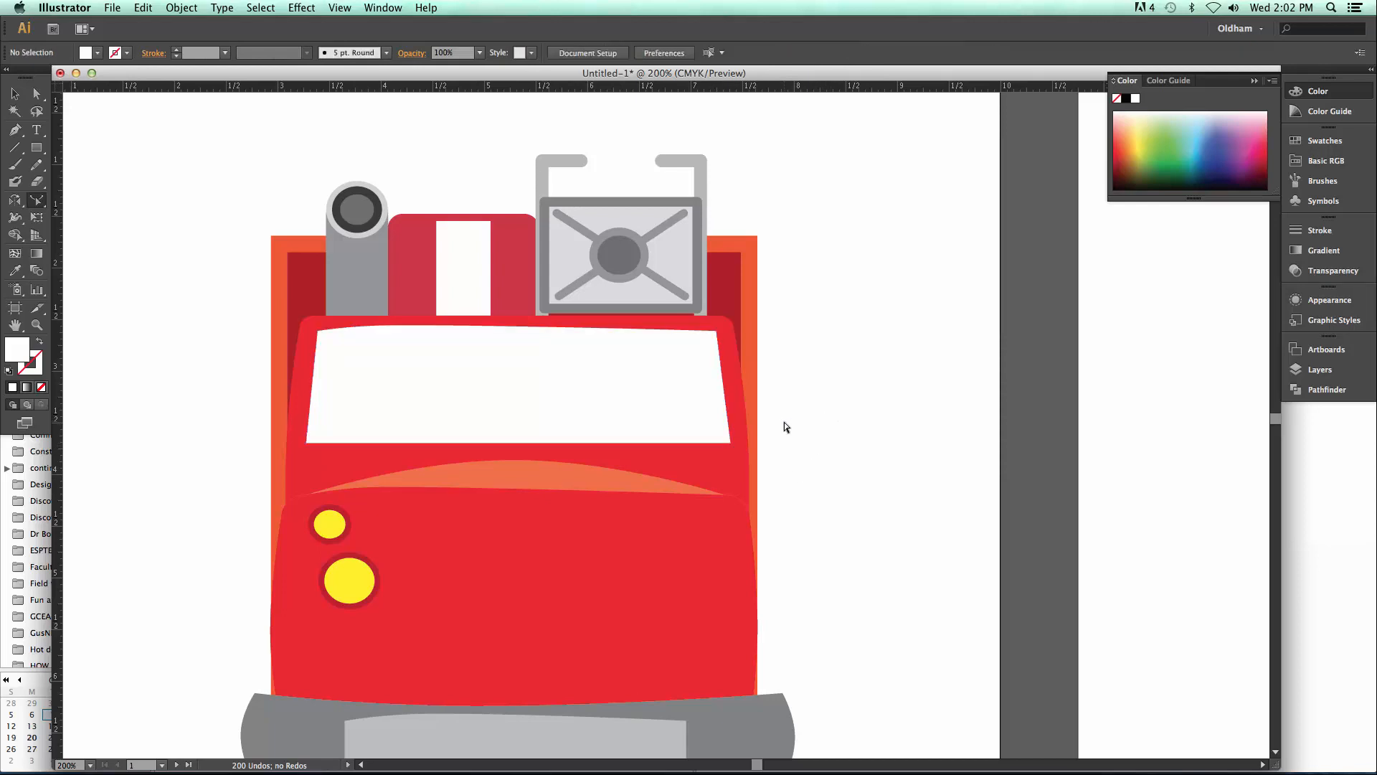
Lower both new bottom-edge points of the windshield together so its lower corners curve and its overall height is 1.2641 in
left_click(682, 442)
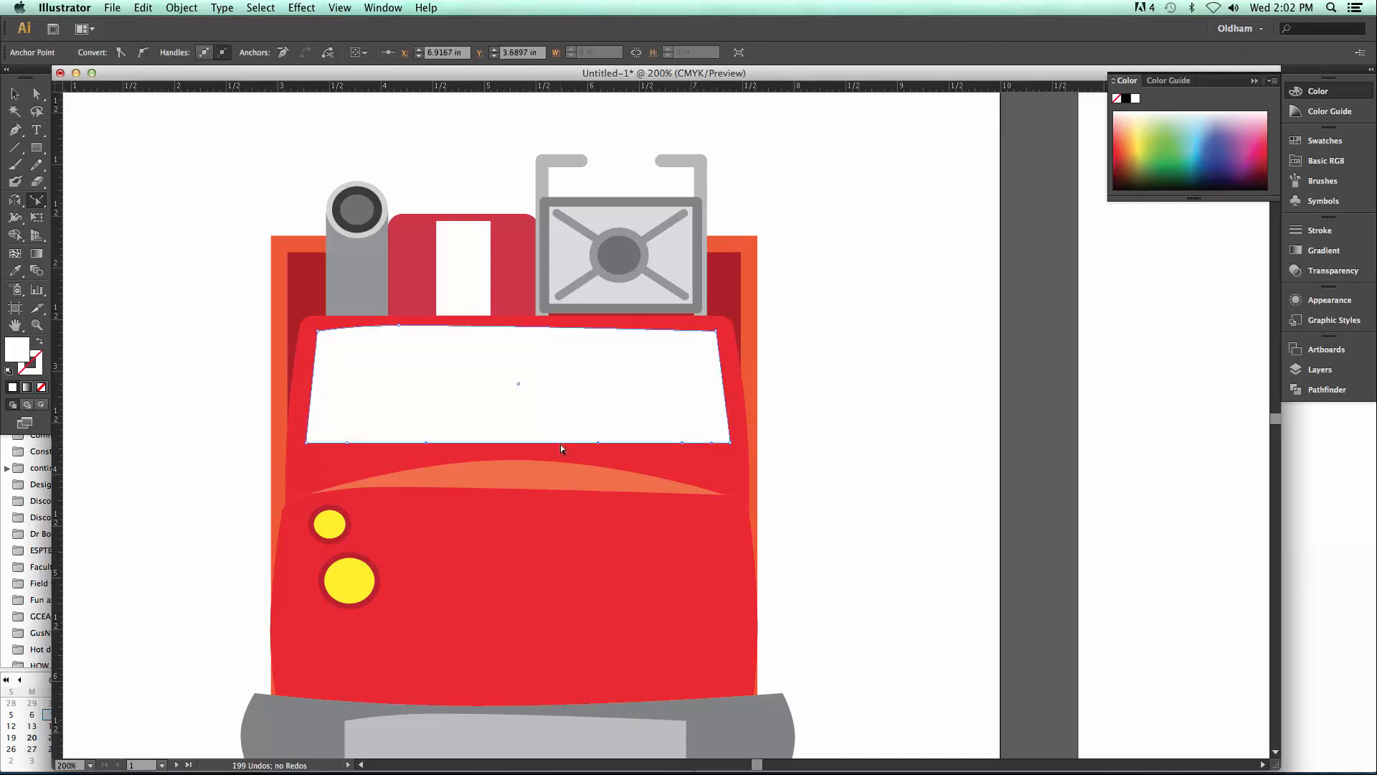
left_click(348, 444)
left_click(682, 442)
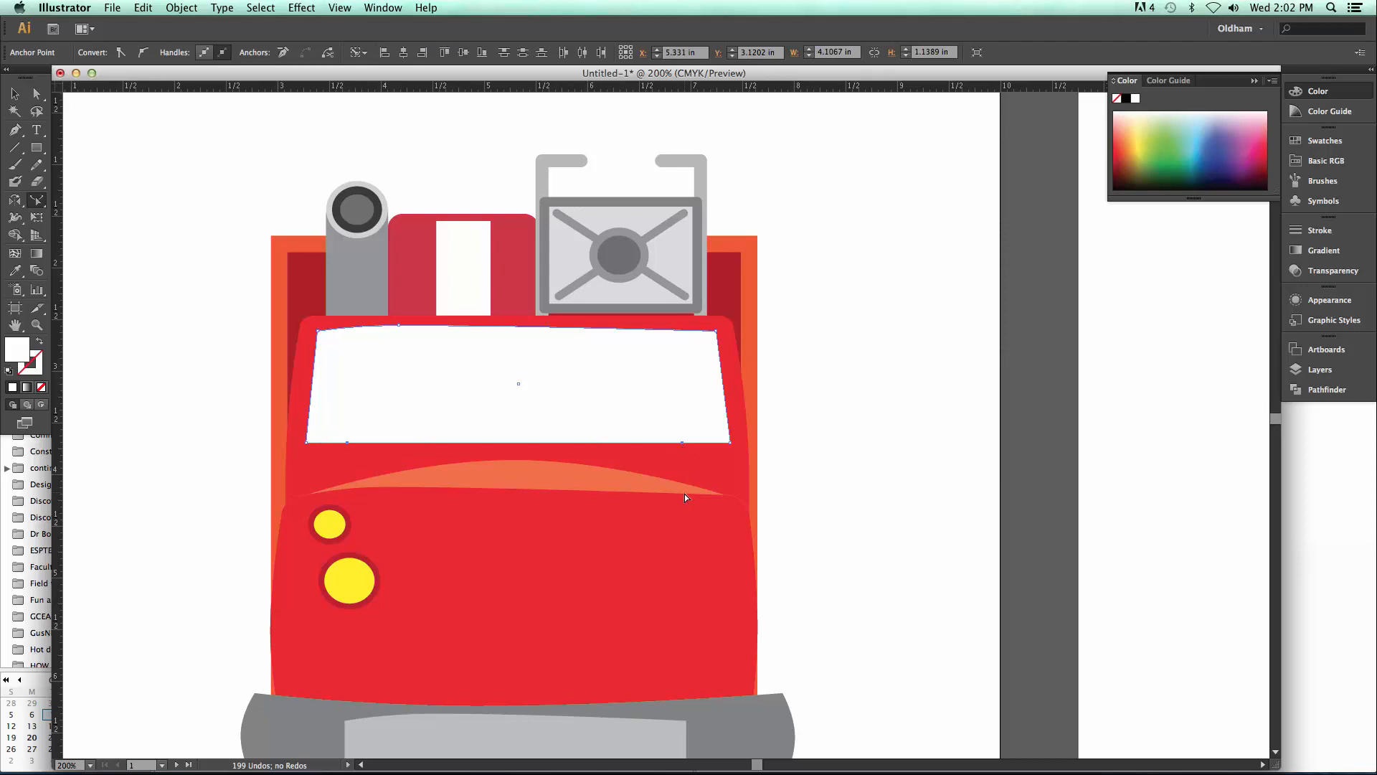
key("Down")
key("Down")
key("Down")
key("Down")
key("Down")
key("Down")
key("Down")
key("Down")
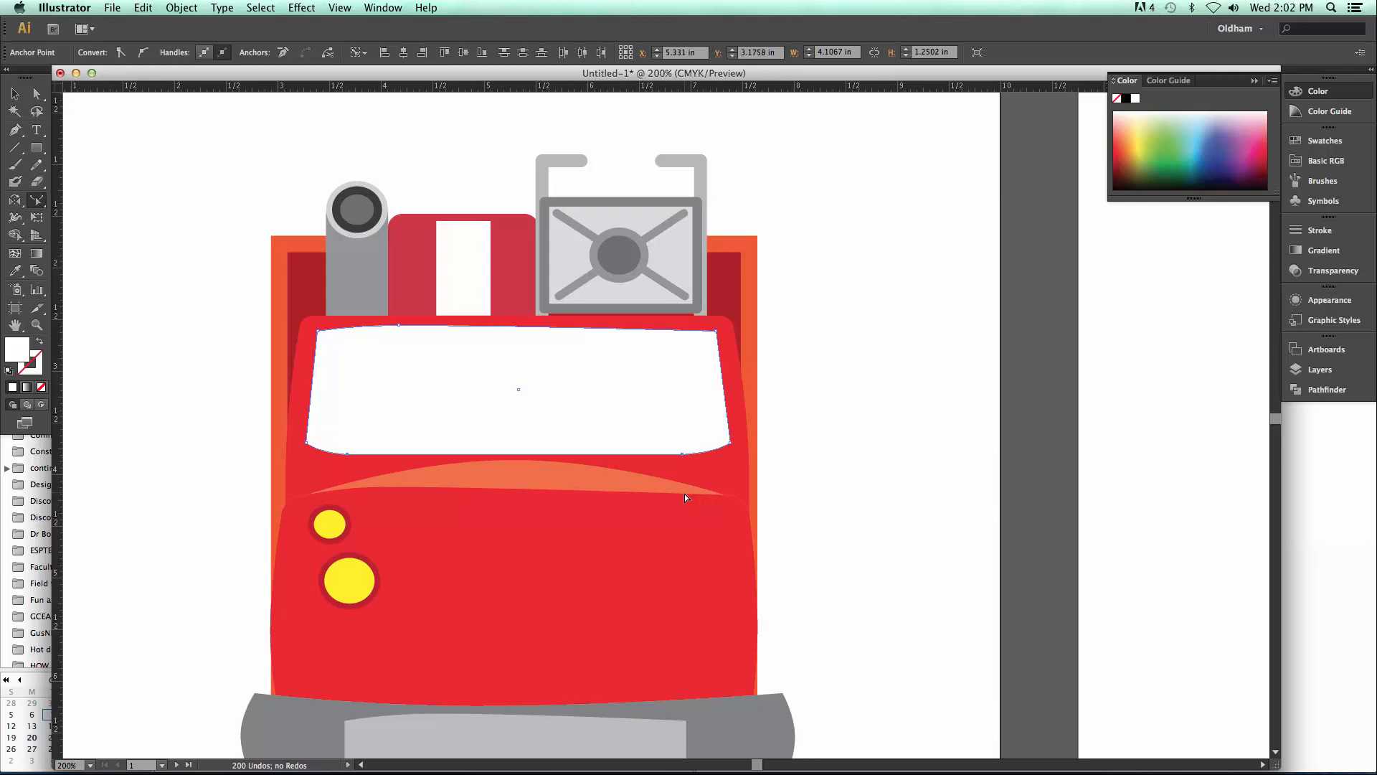
key("Down")
key("a")
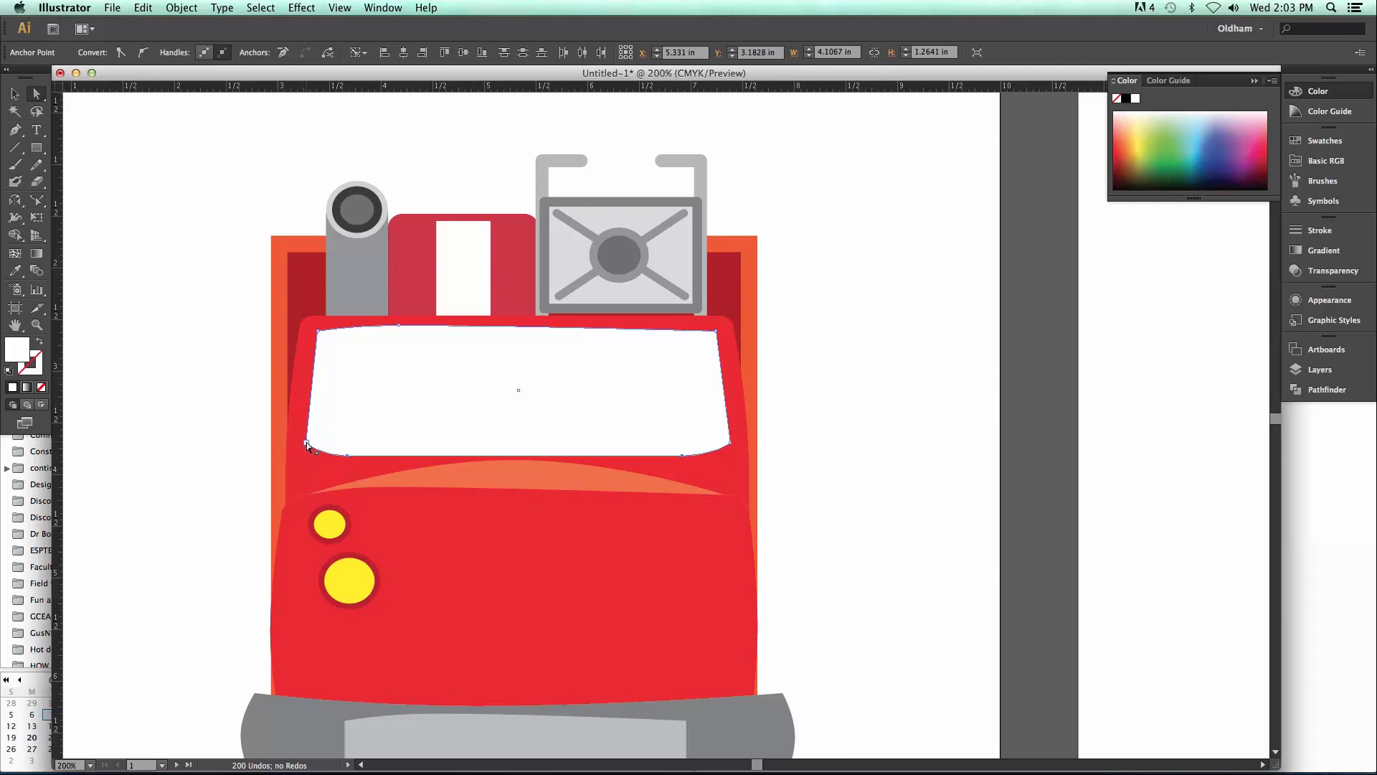
Nudge the windshield's bottom-left corner slightly outward so the windshield is 4.1206 in wide, and deselect it
left_click(307, 443)
key("Left")
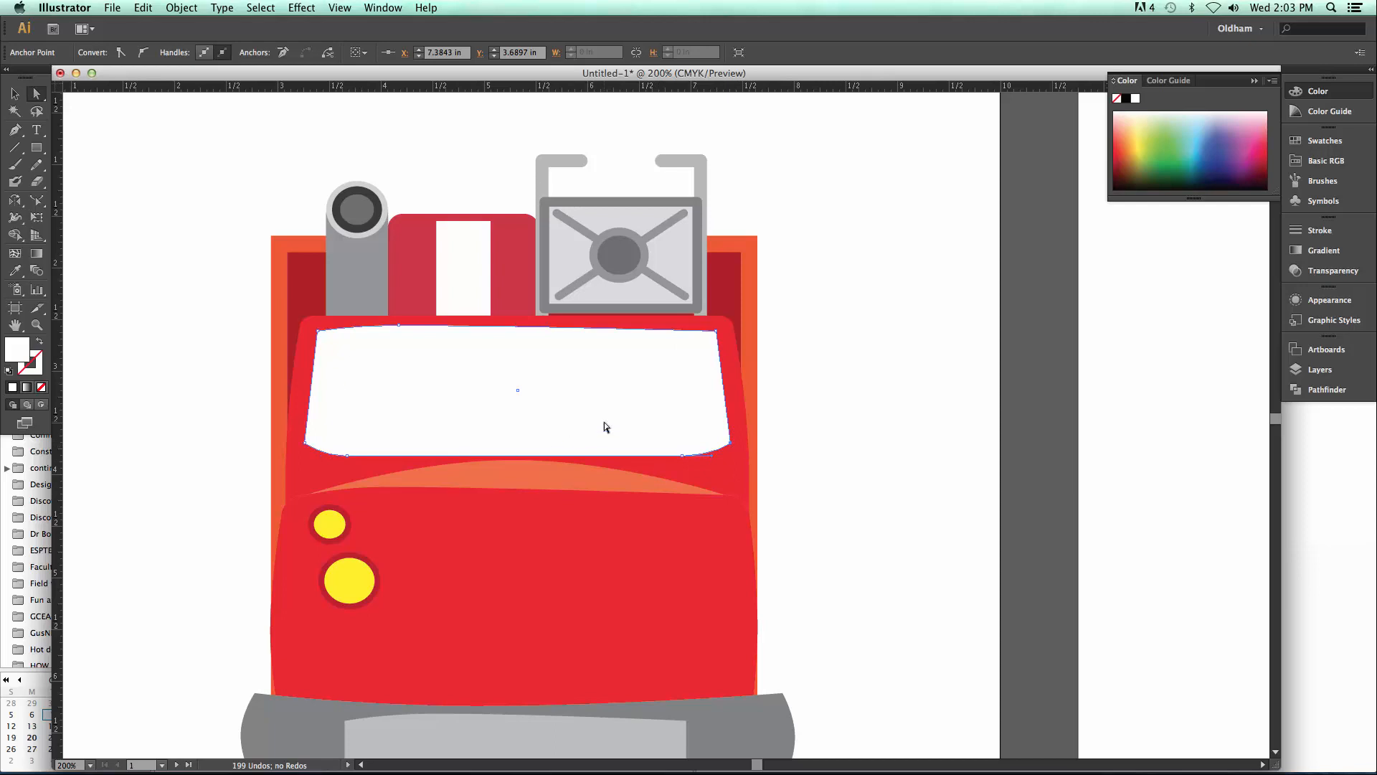
left_click(454, 398)
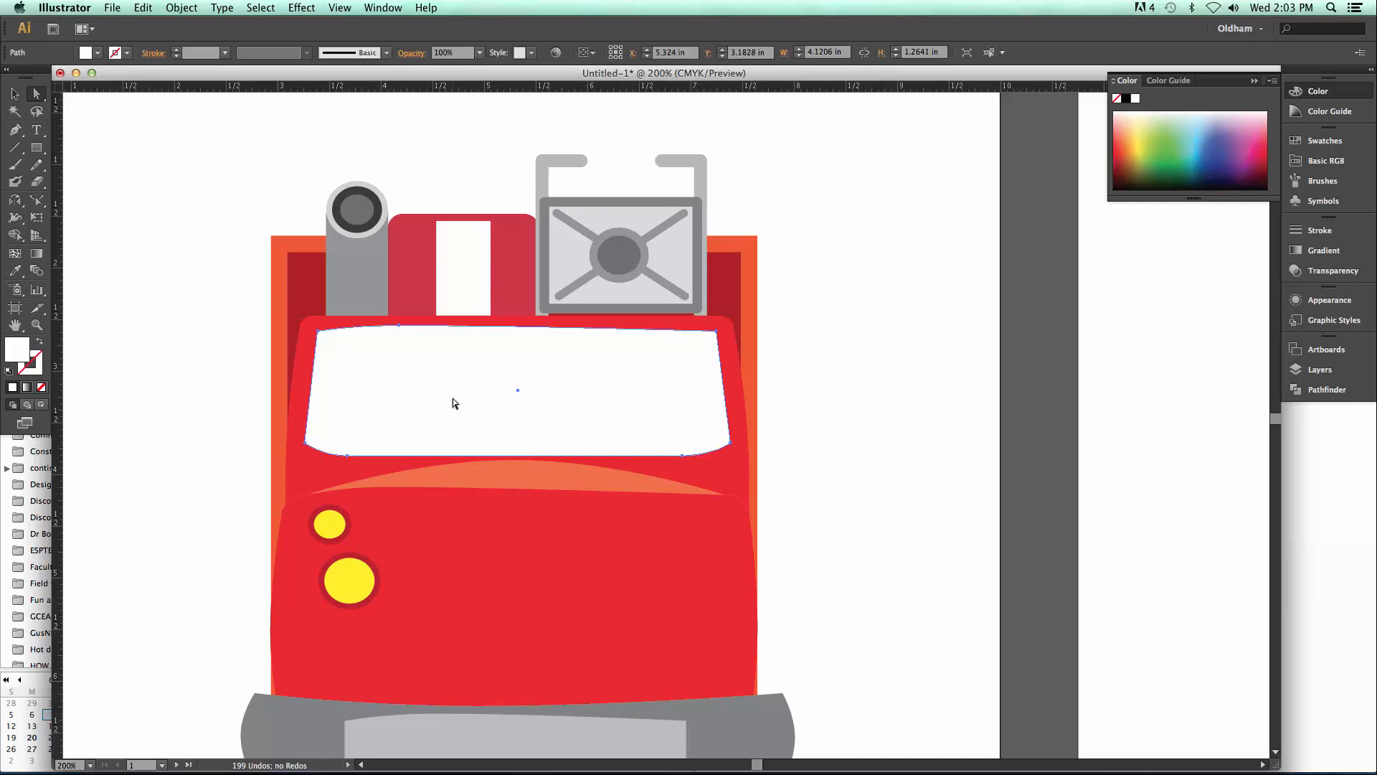
left_click_drag(454, 398, 434, 403)
key("super+z")
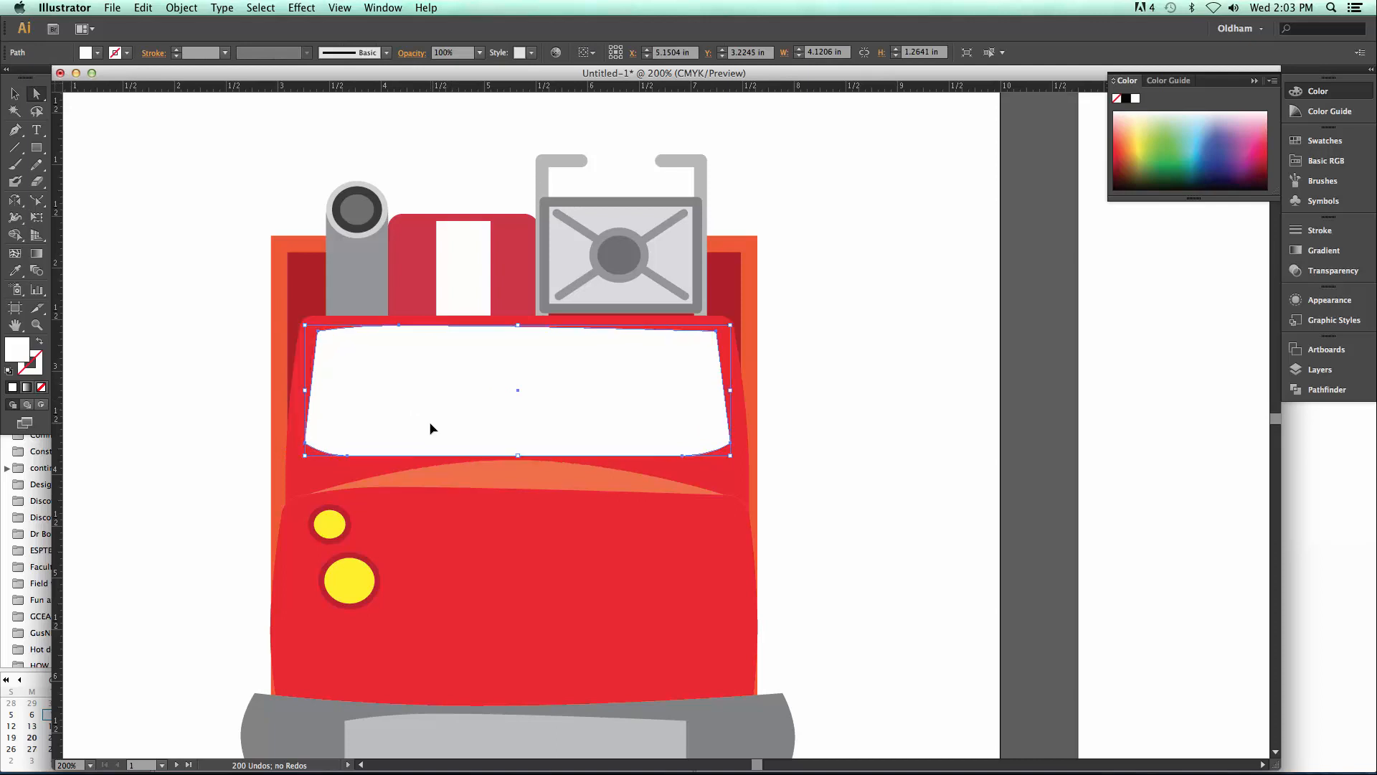
left_click(225, 282)
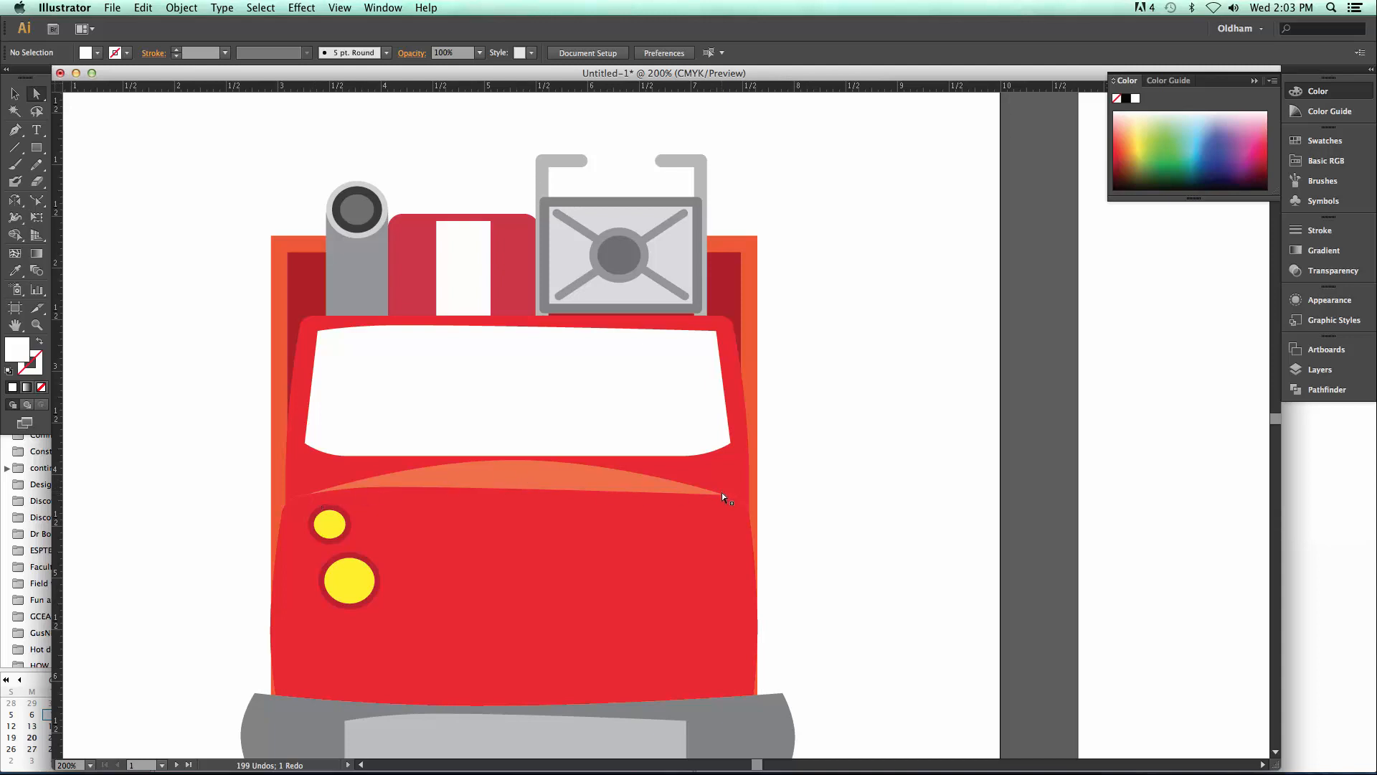
Delete the orange shape behind the red hood
left_click(534, 477)
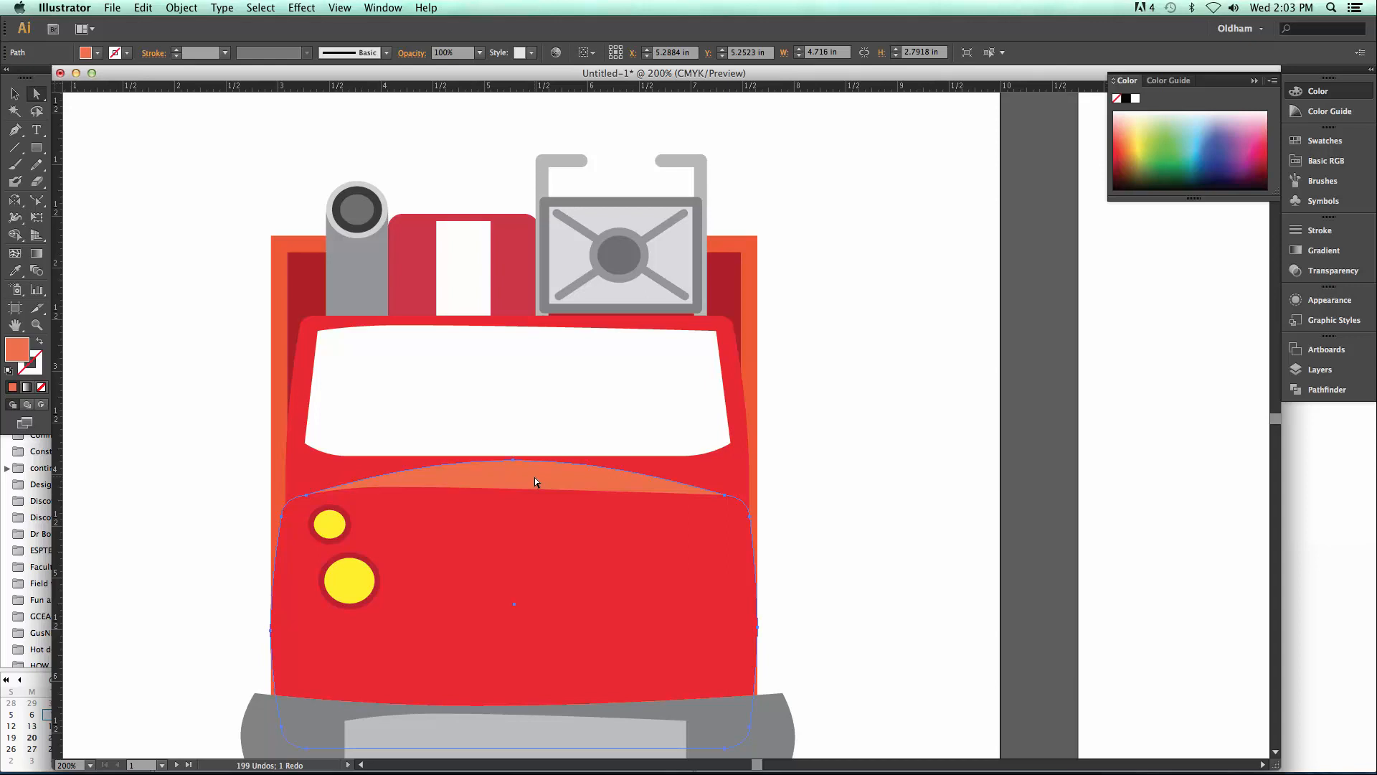
key("Delete")
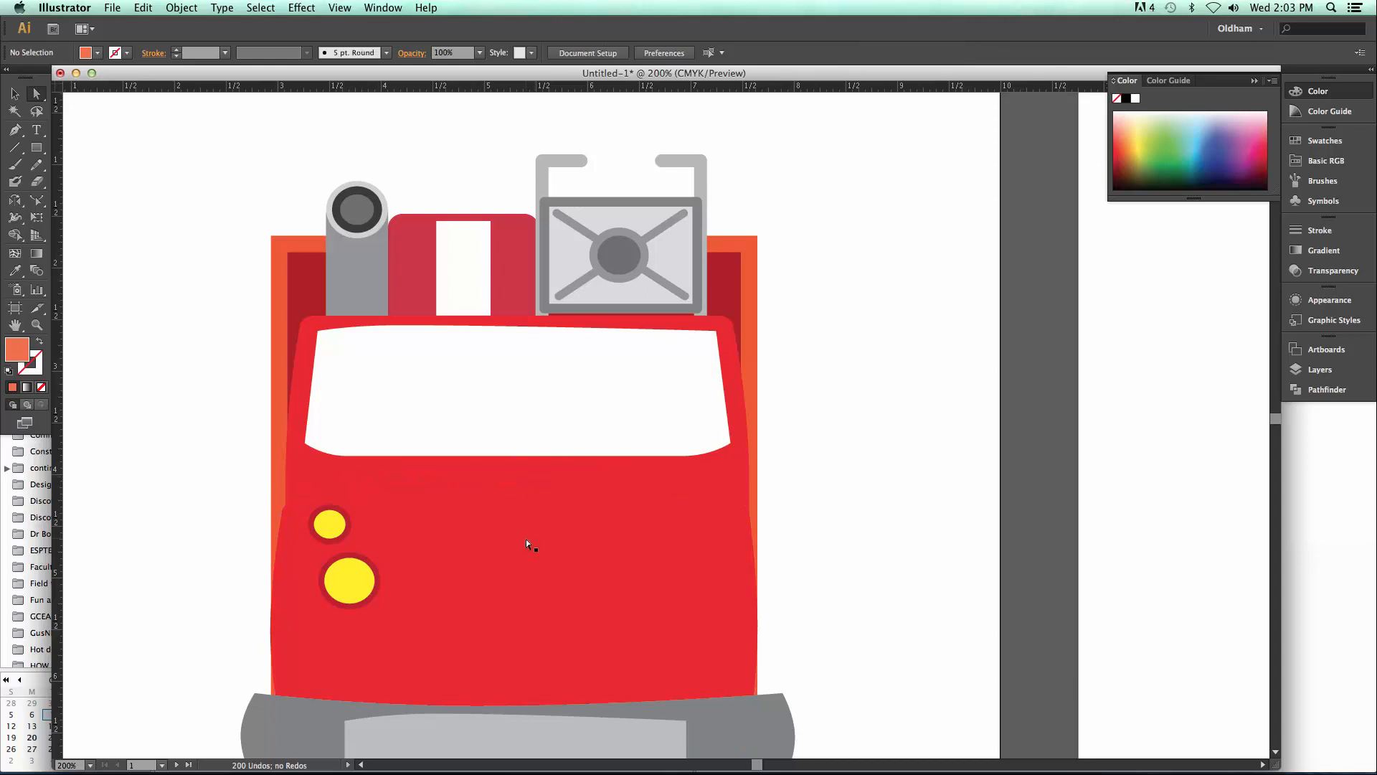
key("ctrl+y")
key("ctrl+y")
Select the red hood and duplicate it in place behind the original
left_click(539, 526)
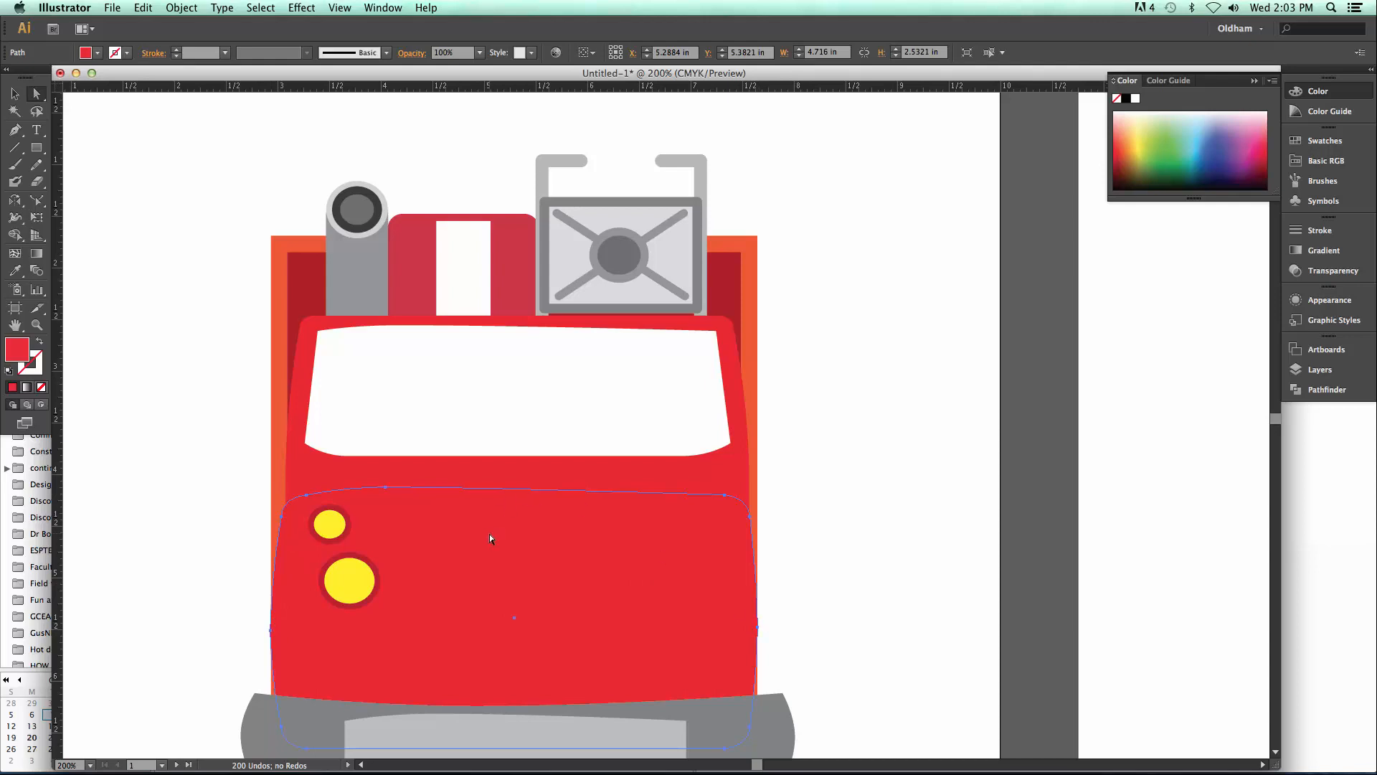
key("v")
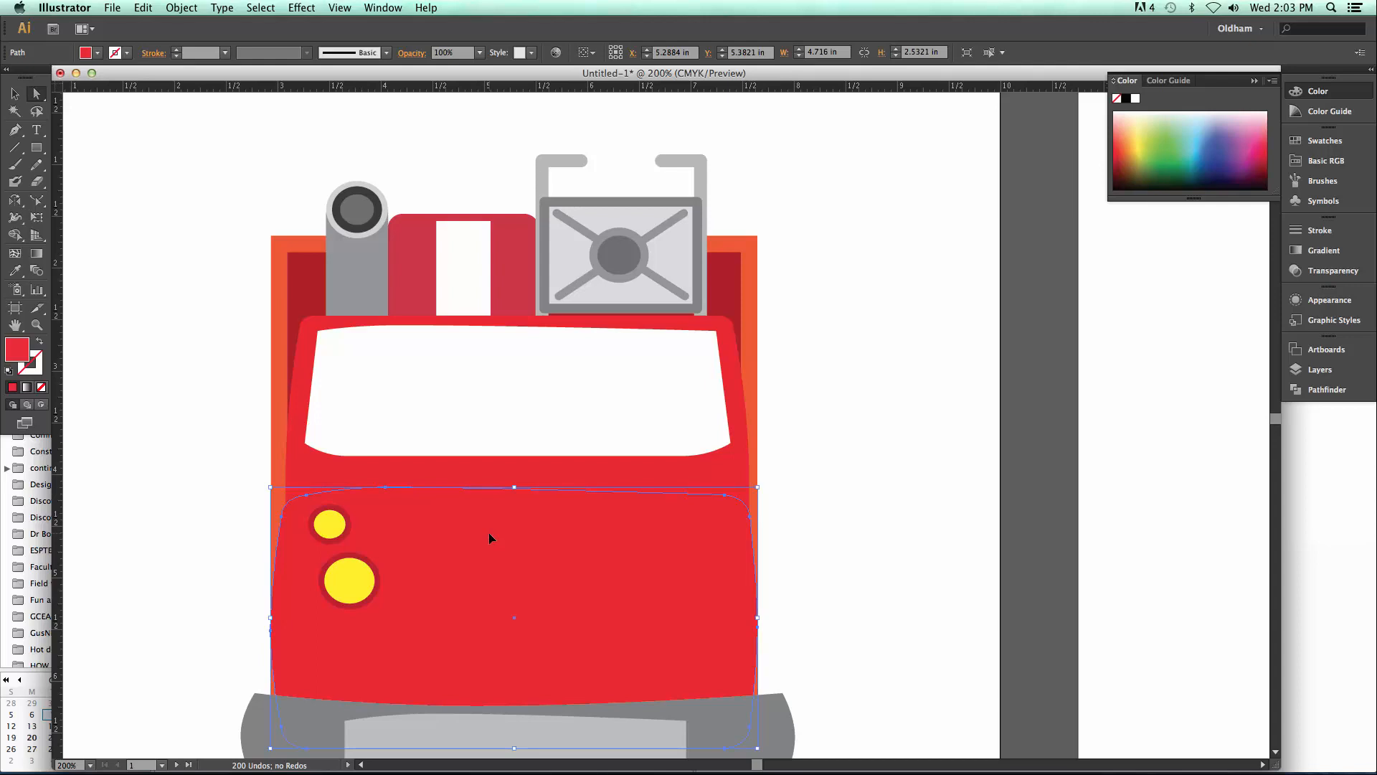
key("a")
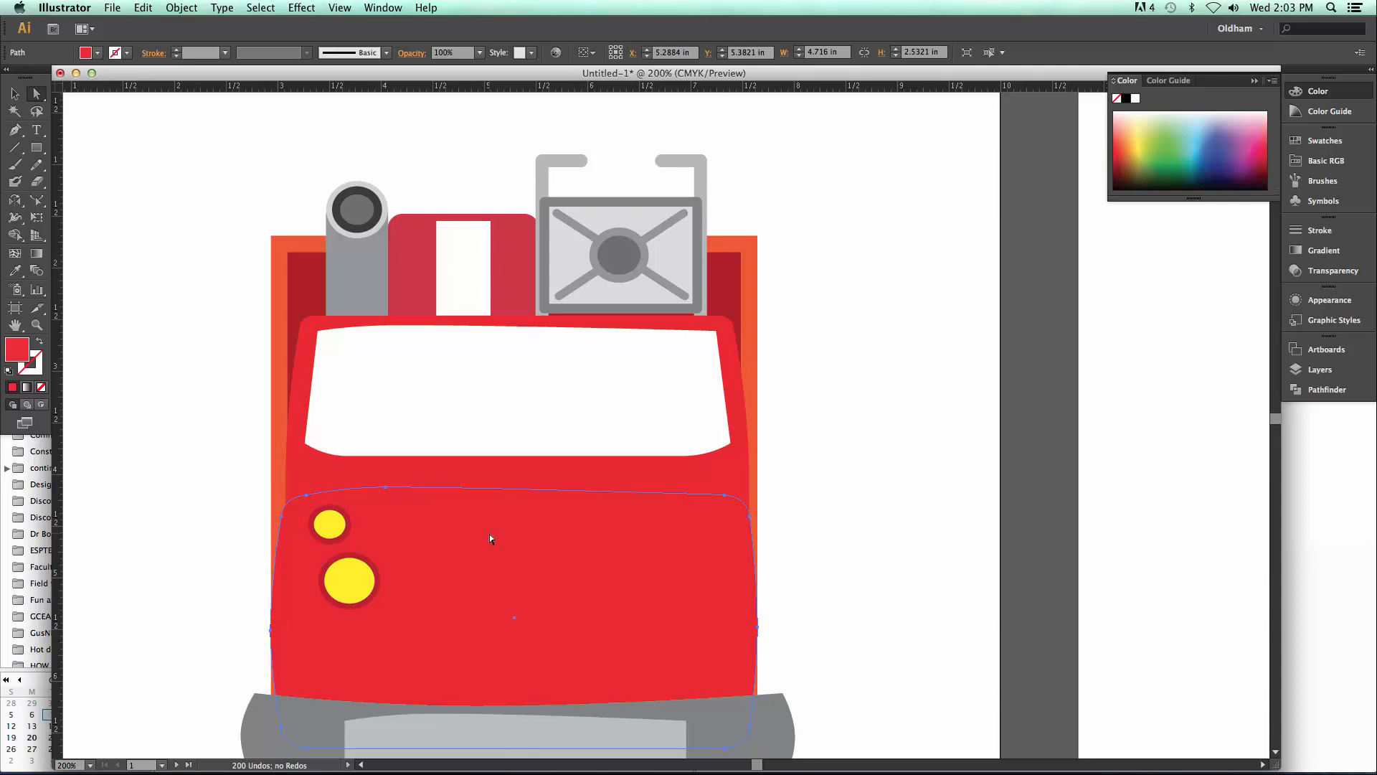
key("v")
key("a")
Add a point at the middle of the hood copy's top edge with the Reshape tool and raise it to Y 3.9392 in
left_click(36, 201)
key("a")
left_click(517, 489)
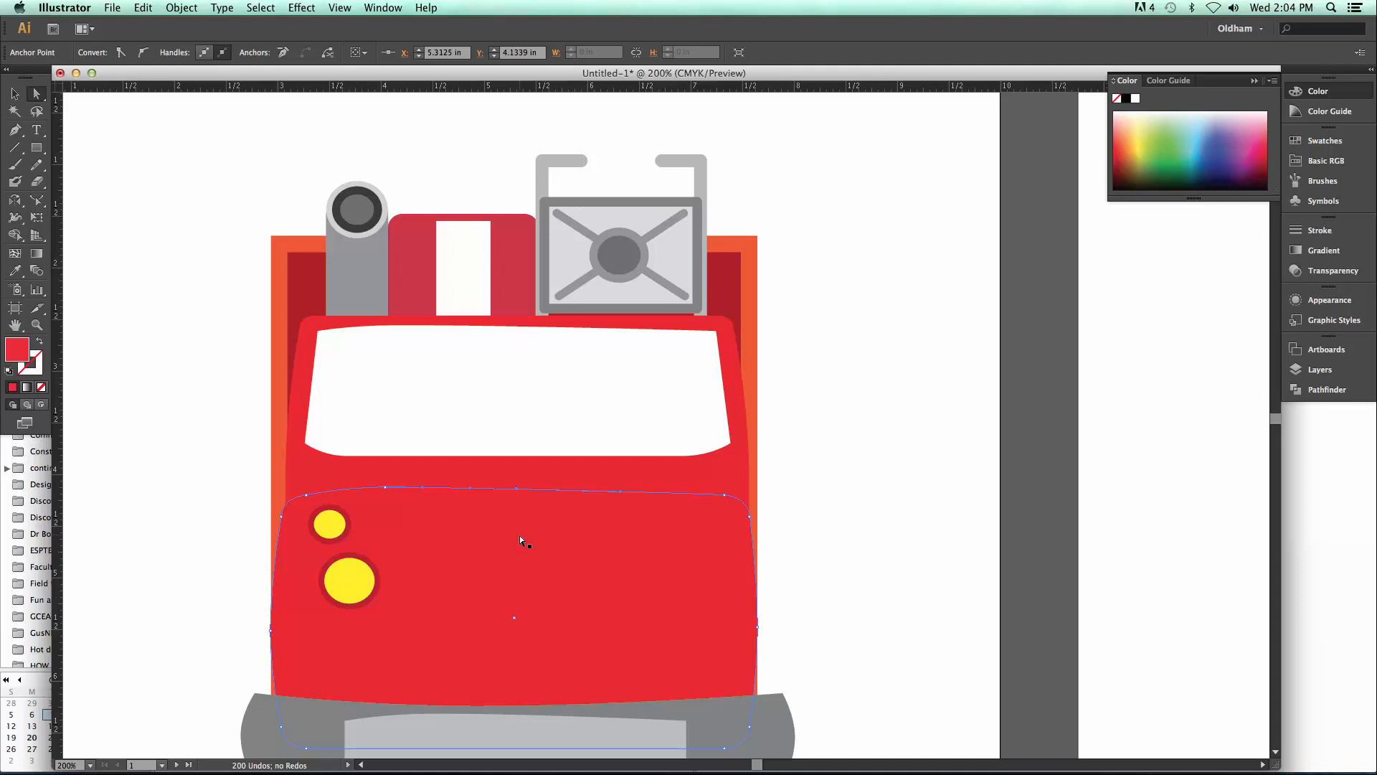
key("Up")
key("Up")
key("Up")
key("Up")
key("Up")
key("Up")
key("Up")
key("Up")
key("Up")
key("Up")
key("Up")
key("Up")
key("Up")
key("Up")
key("Up")
key("Up")
key("Up")
key("Up")
key("Up")
Try to smooth the point left of centre on the hood copy's top edge by adjusting its handle
left_click(385, 488)
left_click_drag(422, 488, 419, 480)
key("p")
left_click(386, 488)
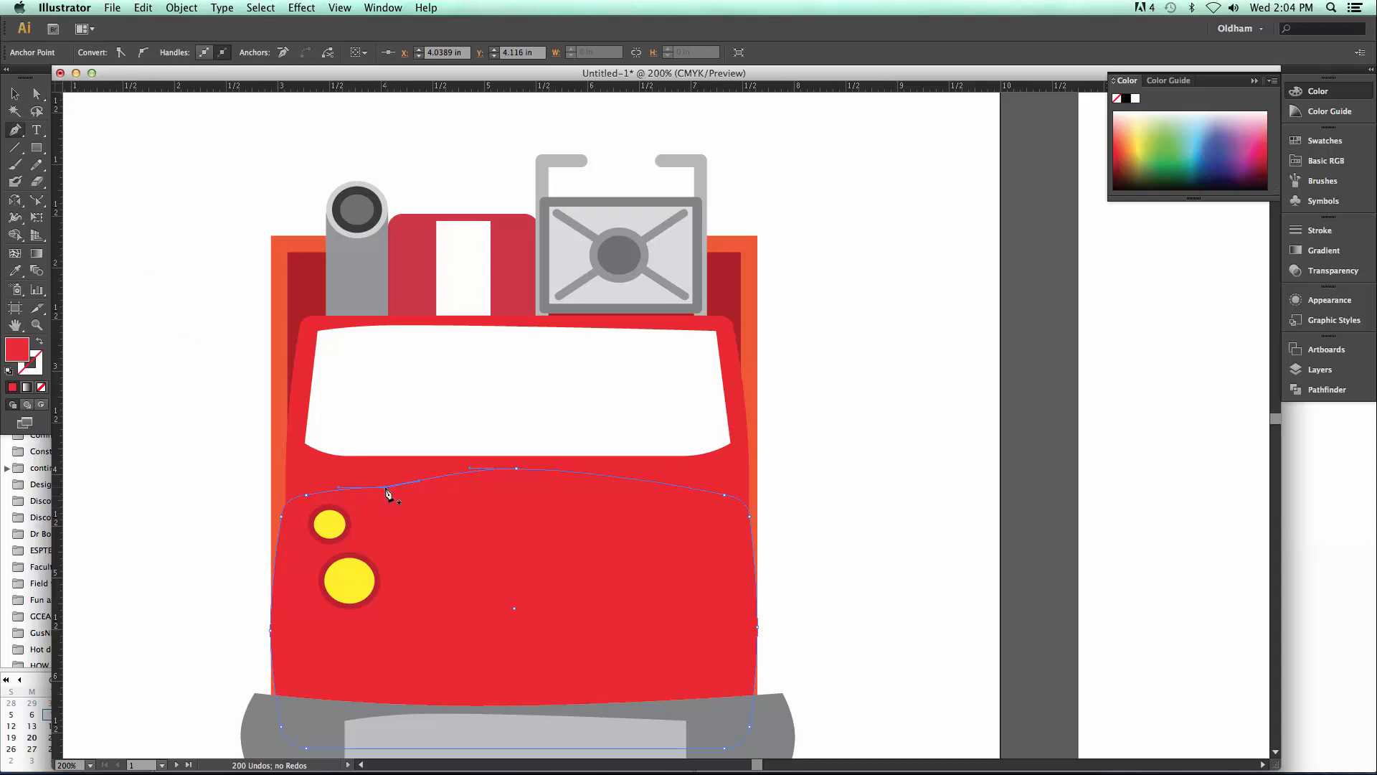
key("super+z")
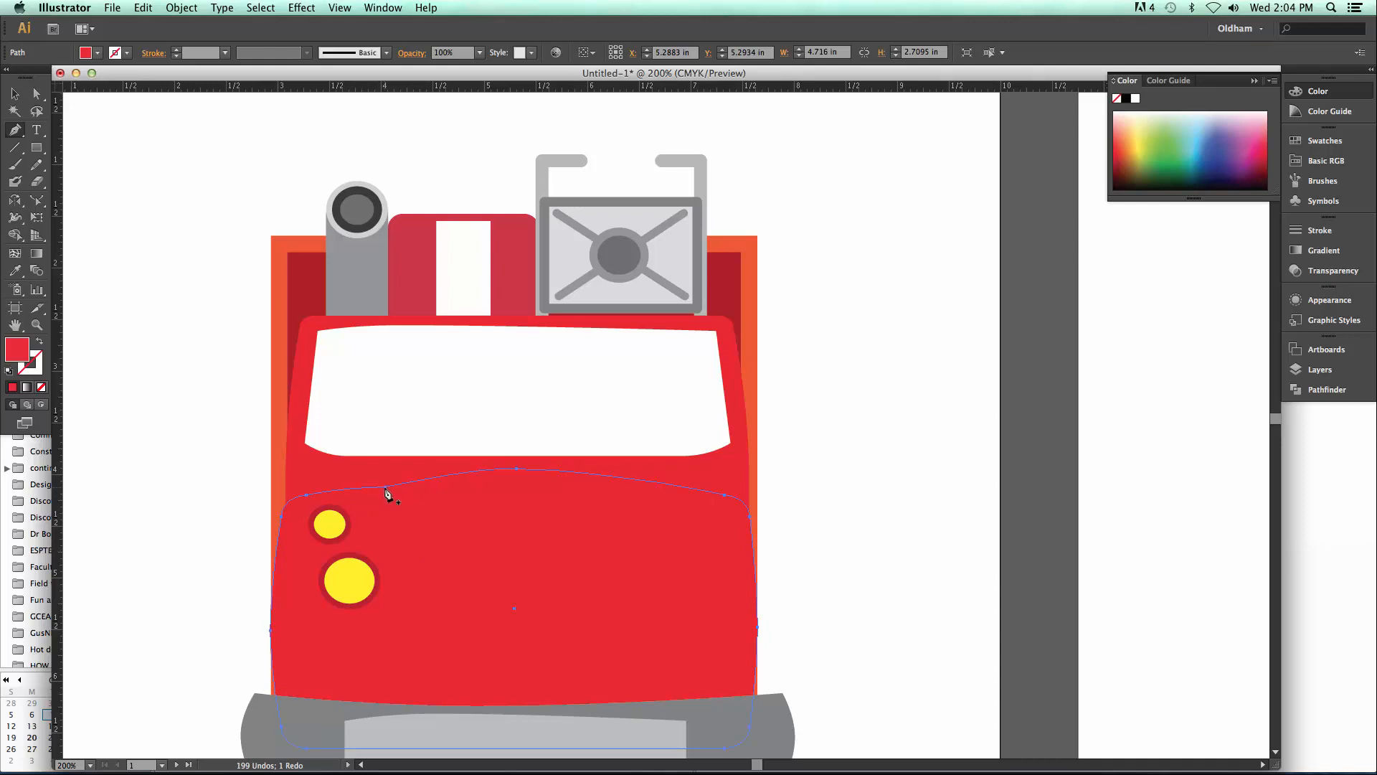
Remove the point left of centre from the hood copy's top edge with the Delete Anchor Point tool
left_click_drag(19, 133, 78, 167)
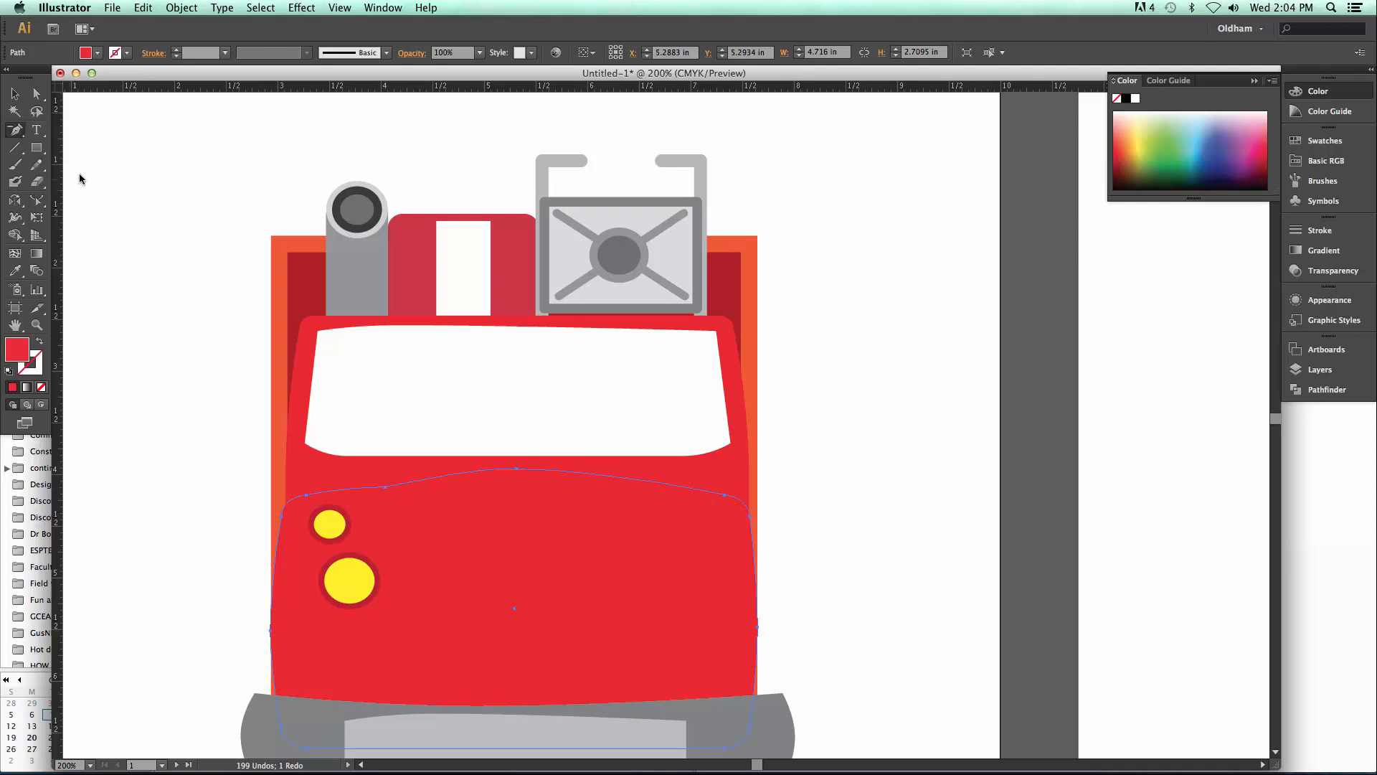
left_click(386, 488)
left_click(386, 490)
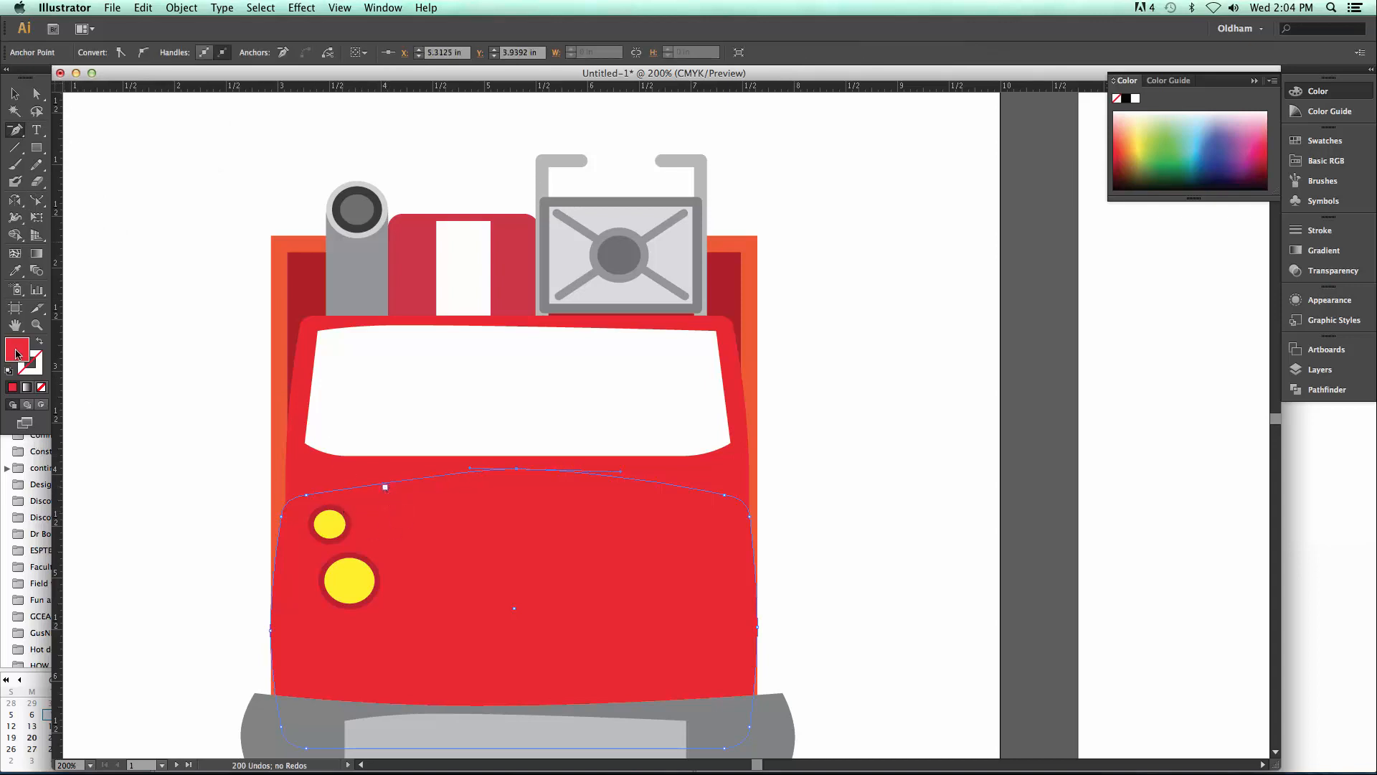
Fill the hood copy with a lighter red tint from the Color Guide and delete the front hood's left-of-centre top-edge point
left_click(1319, 111)
left_click(1119, 101)
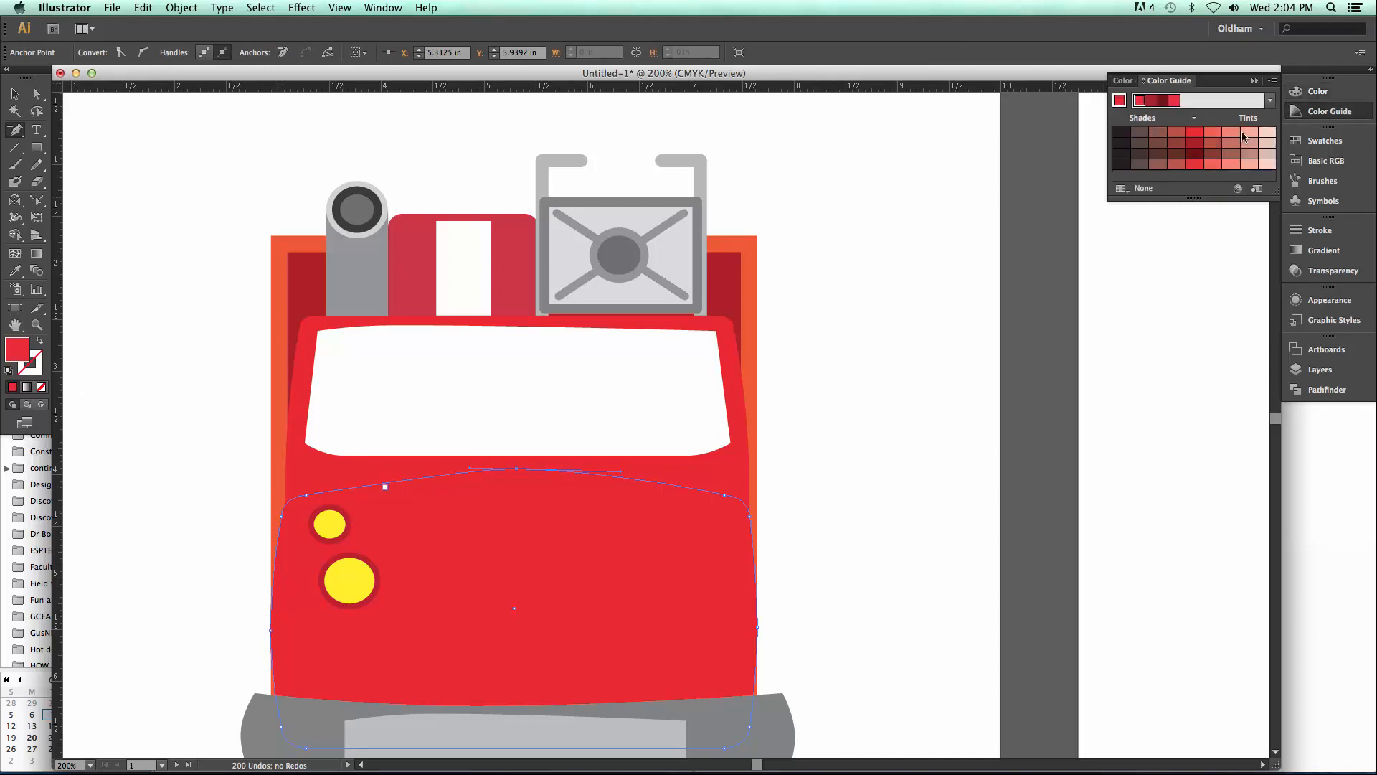
left_click(1213, 165)
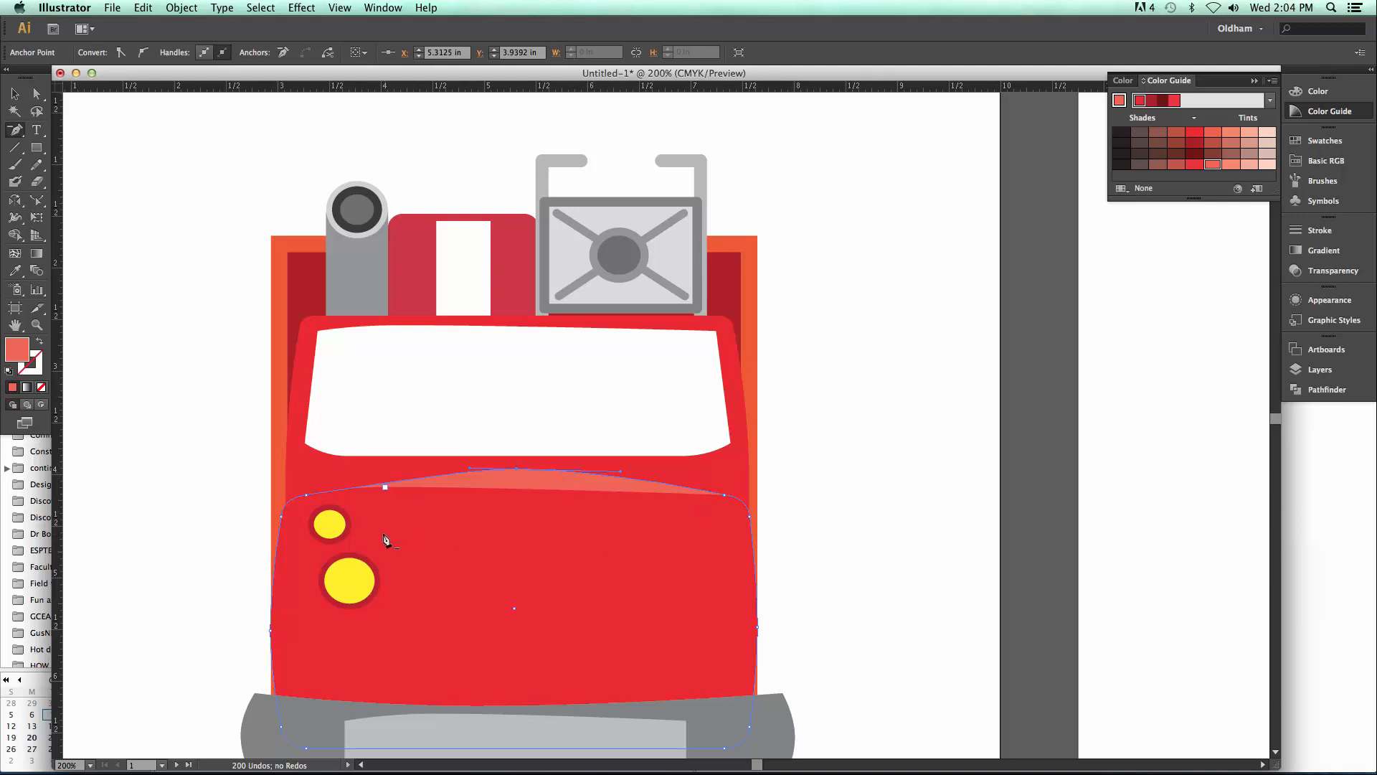
left_click(385, 488)
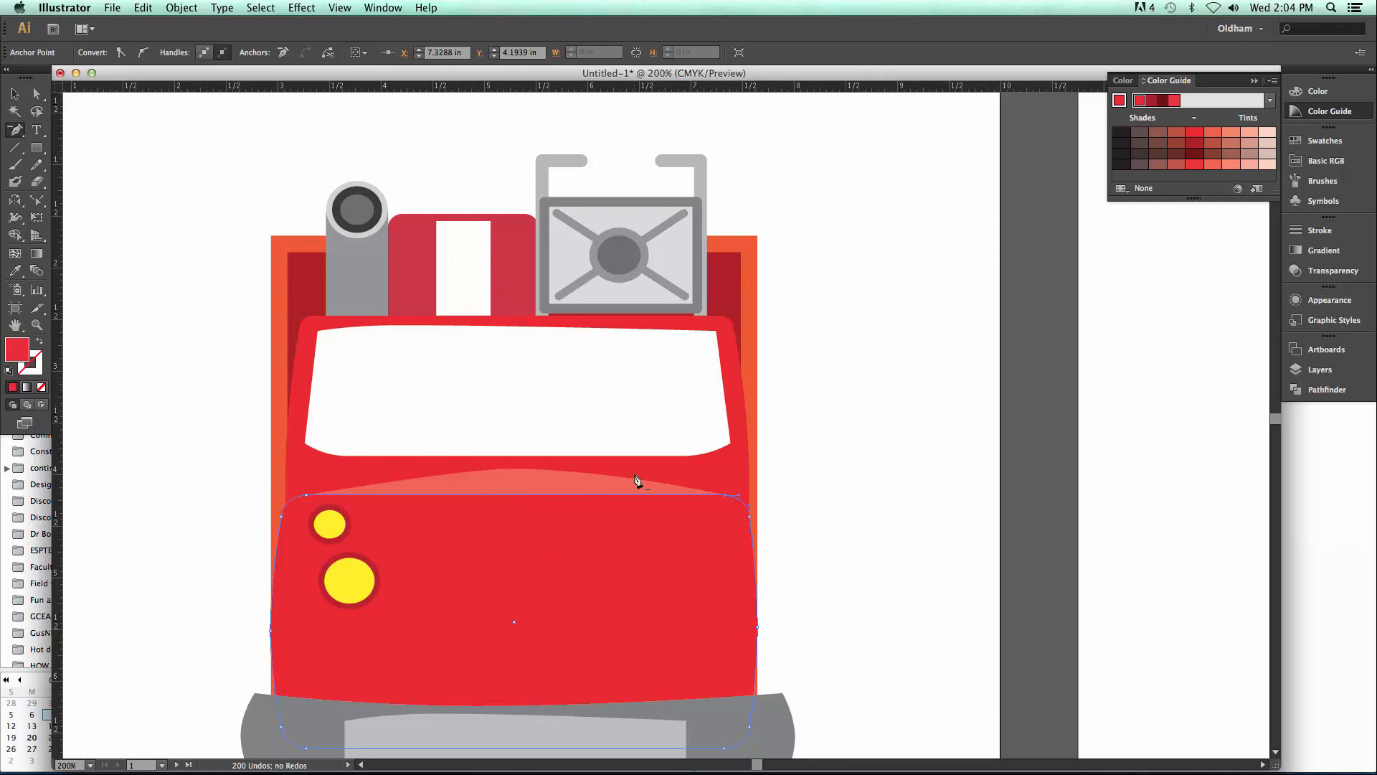
Lengthen the direction handles of the highlight shape's top middle point to make its arc rounder
left_click(36, 99)
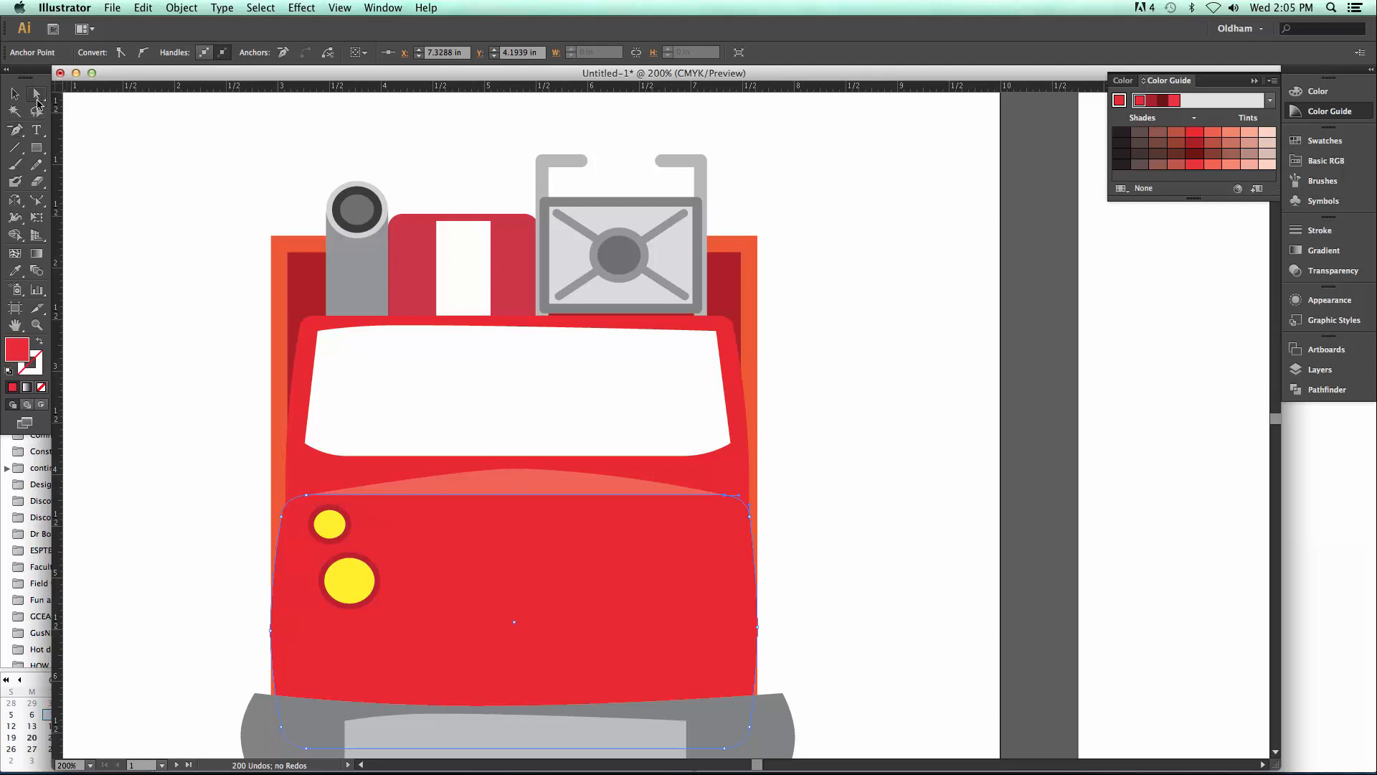
left_click(515, 468)
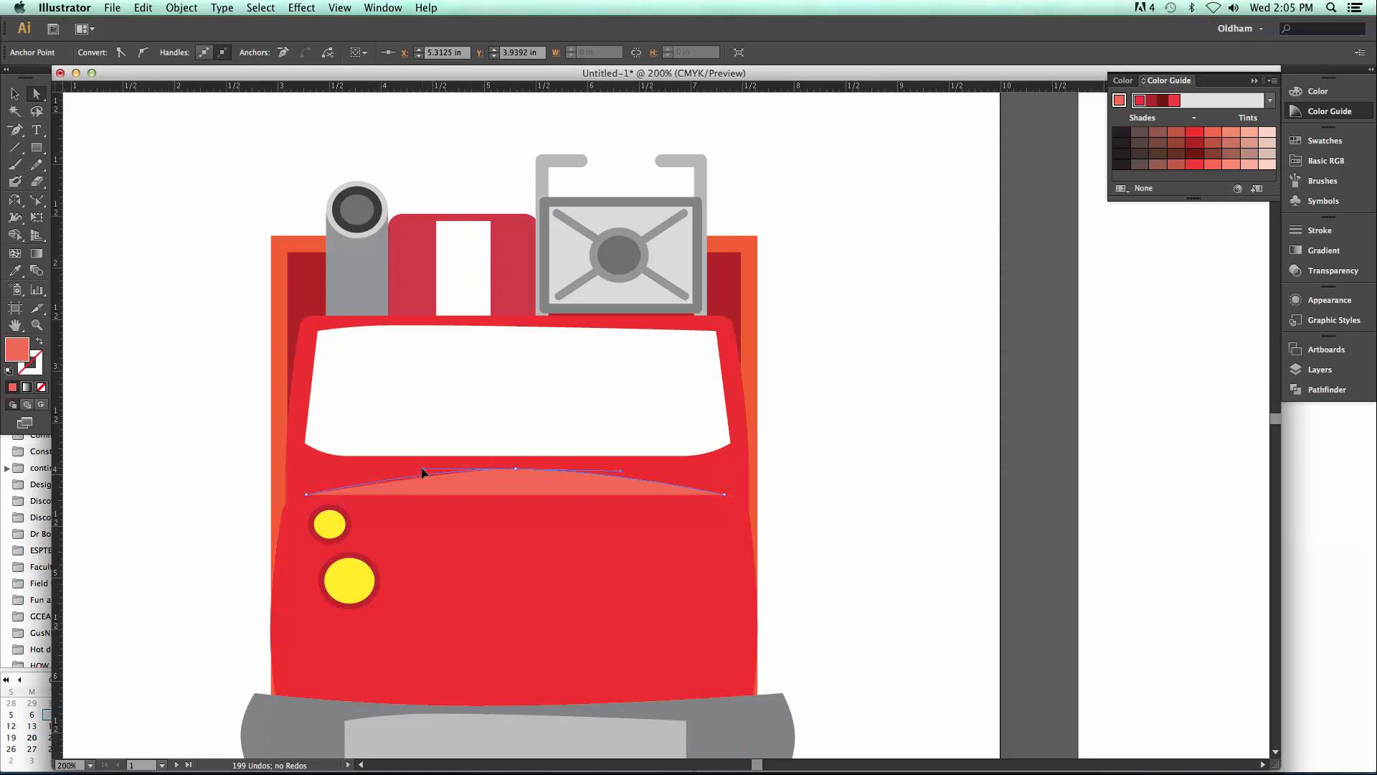
left_click(582, 497, "shift")
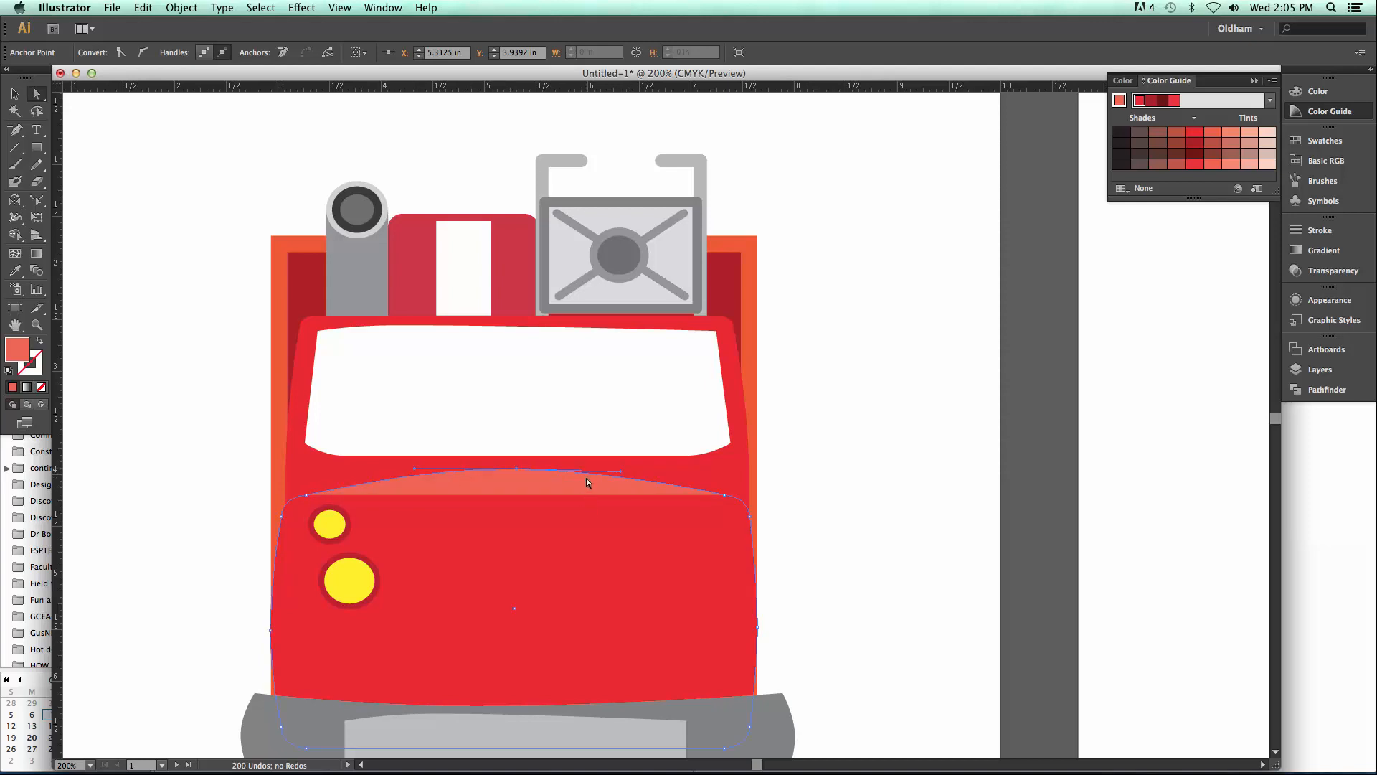
key("super+z")
left_click(693, 500, "shift")
Add a reshape point left of centre on the front hood's top edge and raise it to Y 4.1522 in
left_click(491, 545)
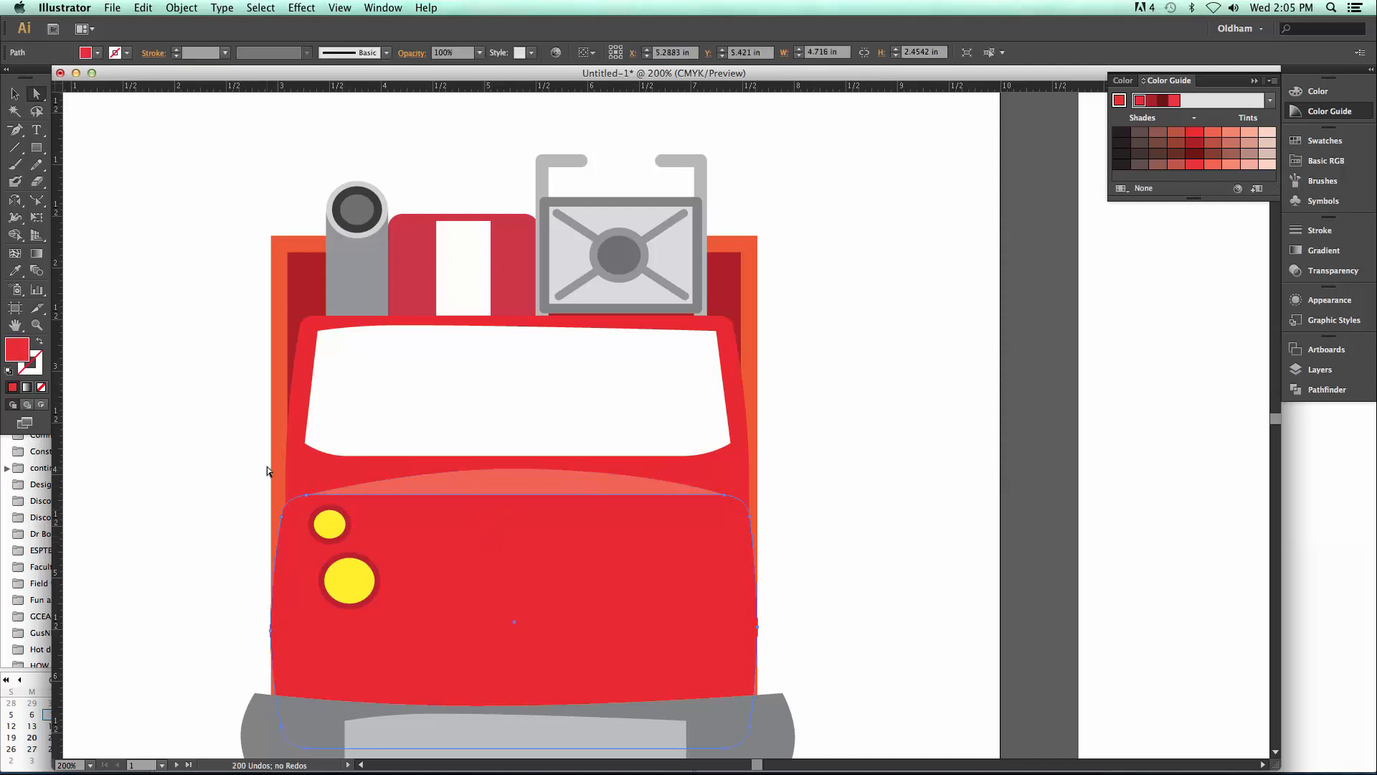
left_click(36, 200)
key("a")
left_click(399, 495)
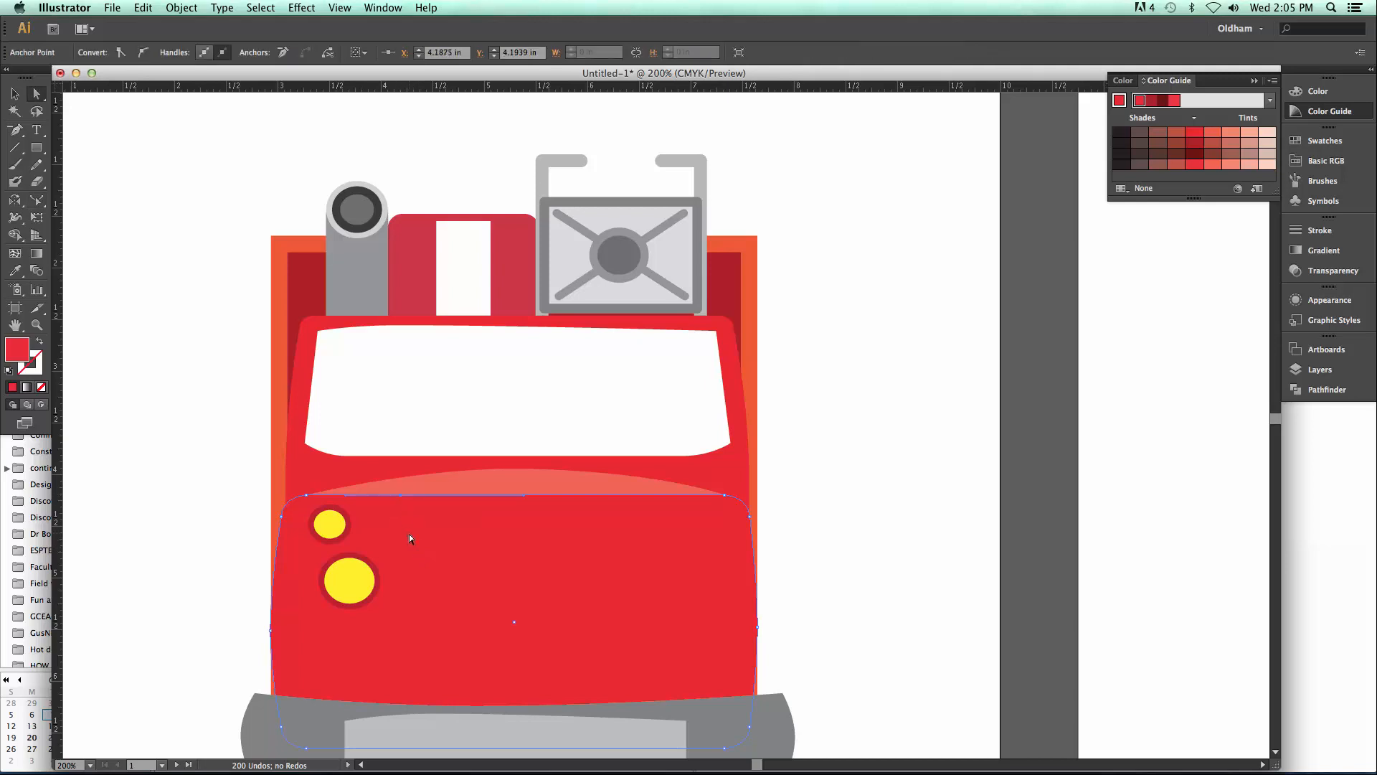
key("Up")
key("Up")
key("Up")
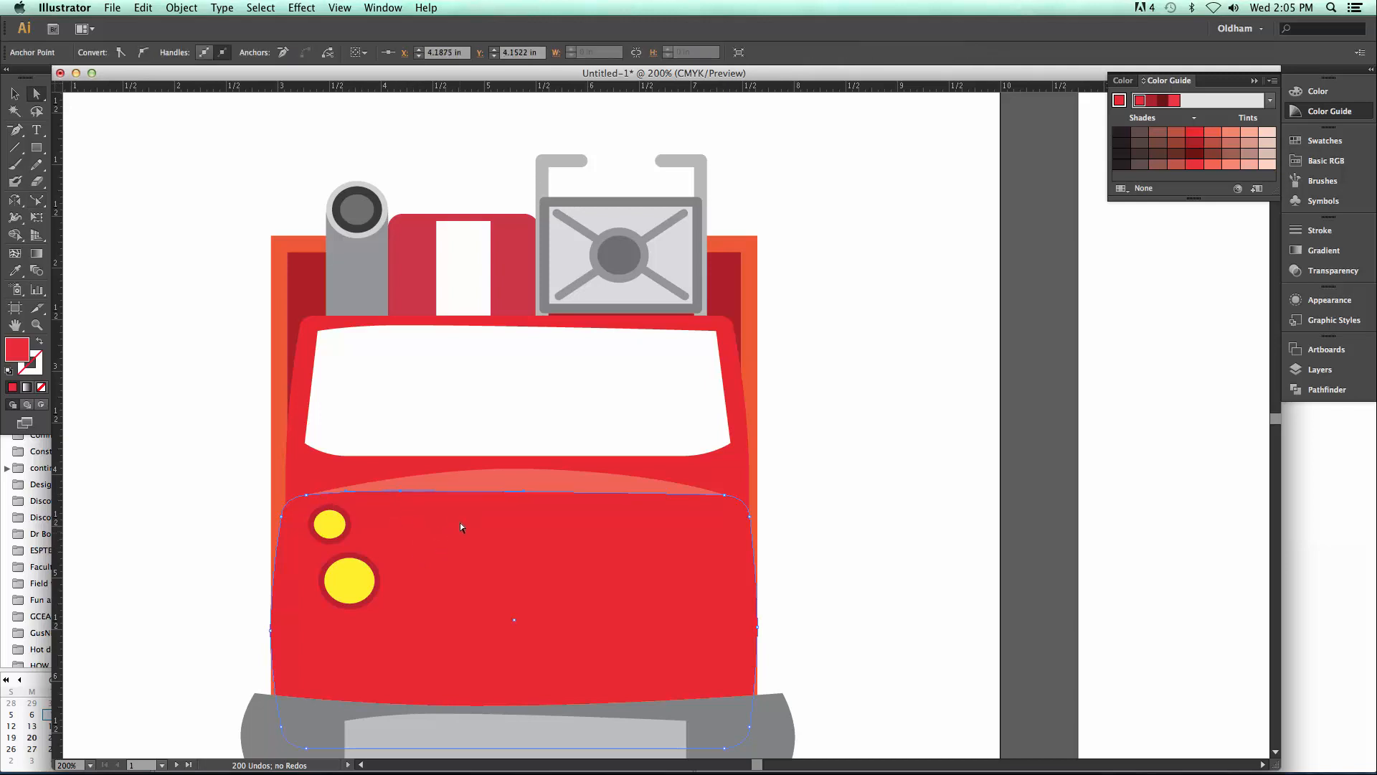
left_click(461, 514)
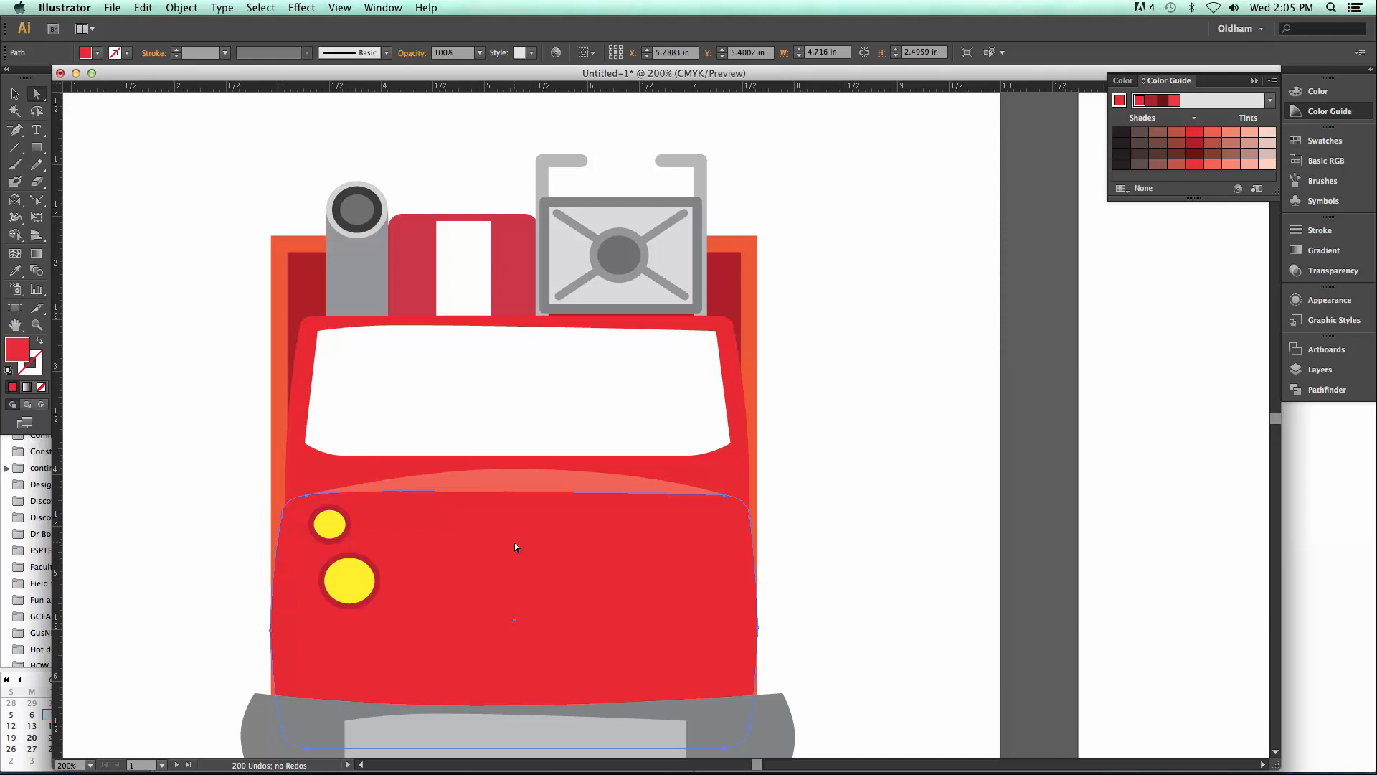
Check the hood highlight on the reference truck and refill the rear hood copy with a lighter salmon tint from the Color Guide
scroll(522, 475, "up", 10)
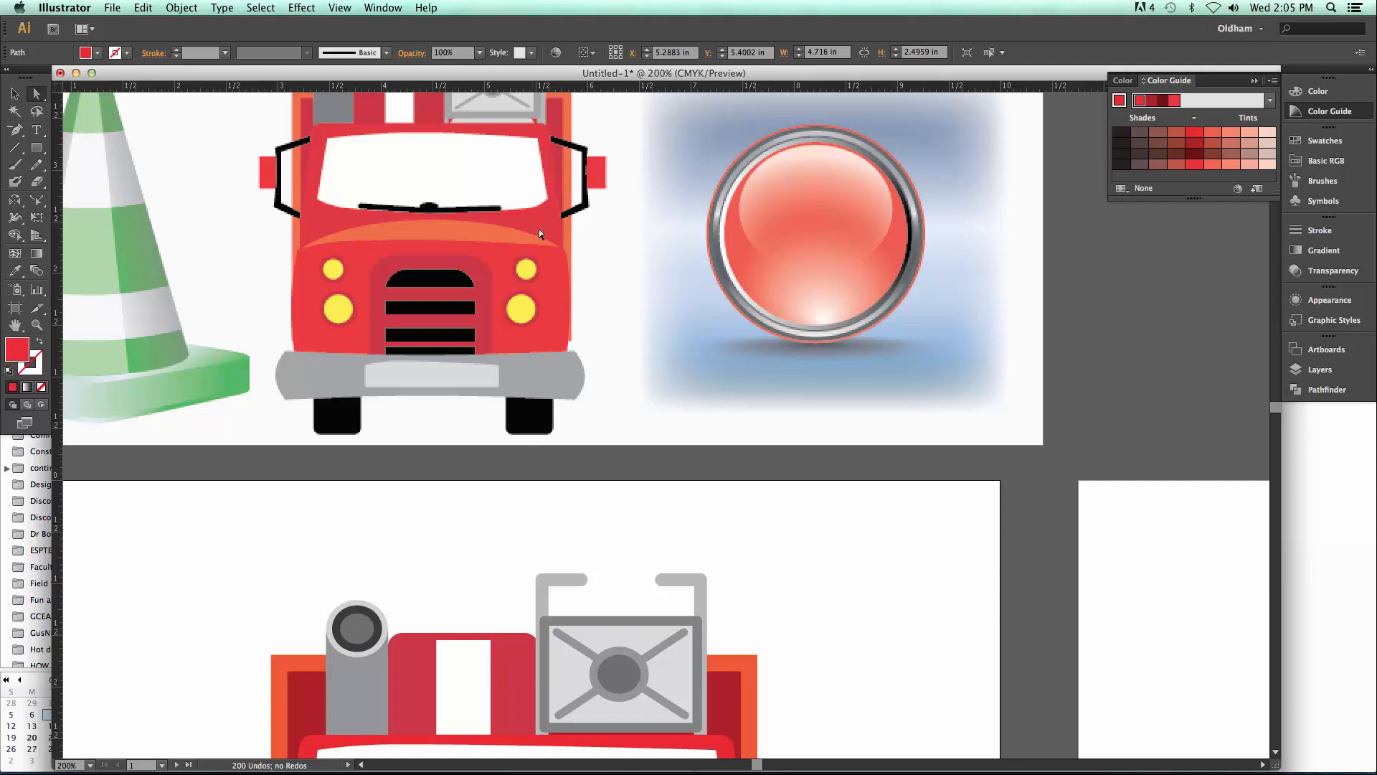
scroll(517, 545, "down", 10)
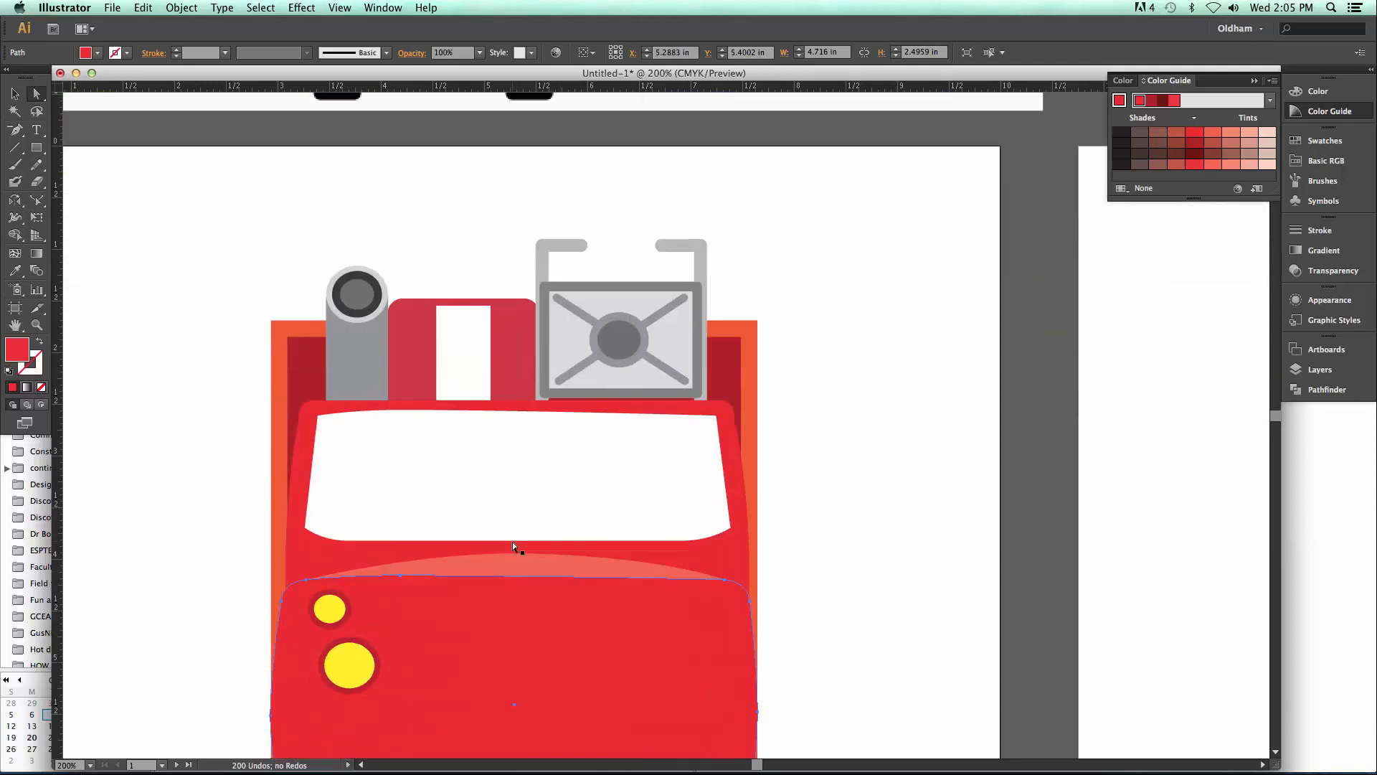
scroll(506, 540, "up", 3)
scroll(521, 502, "up", 1)
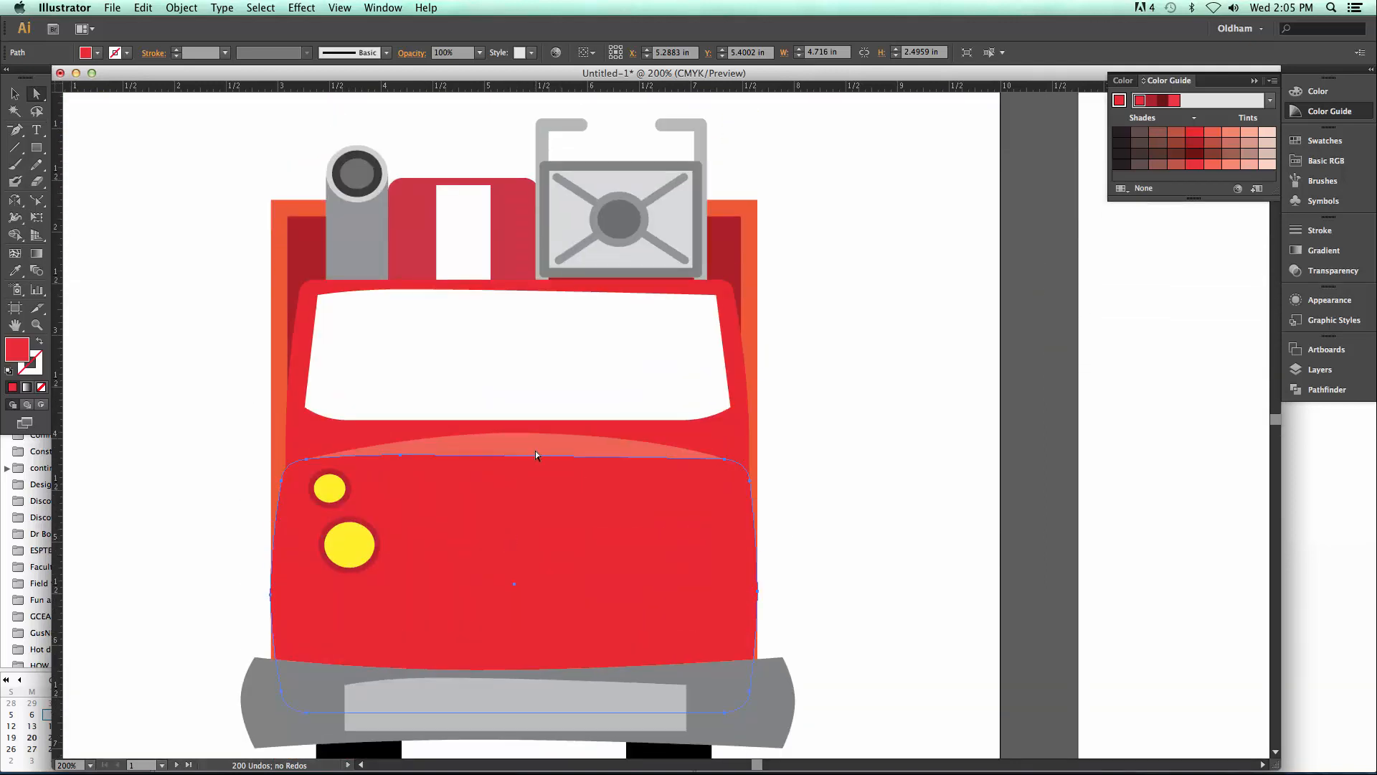
left_click(494, 449)
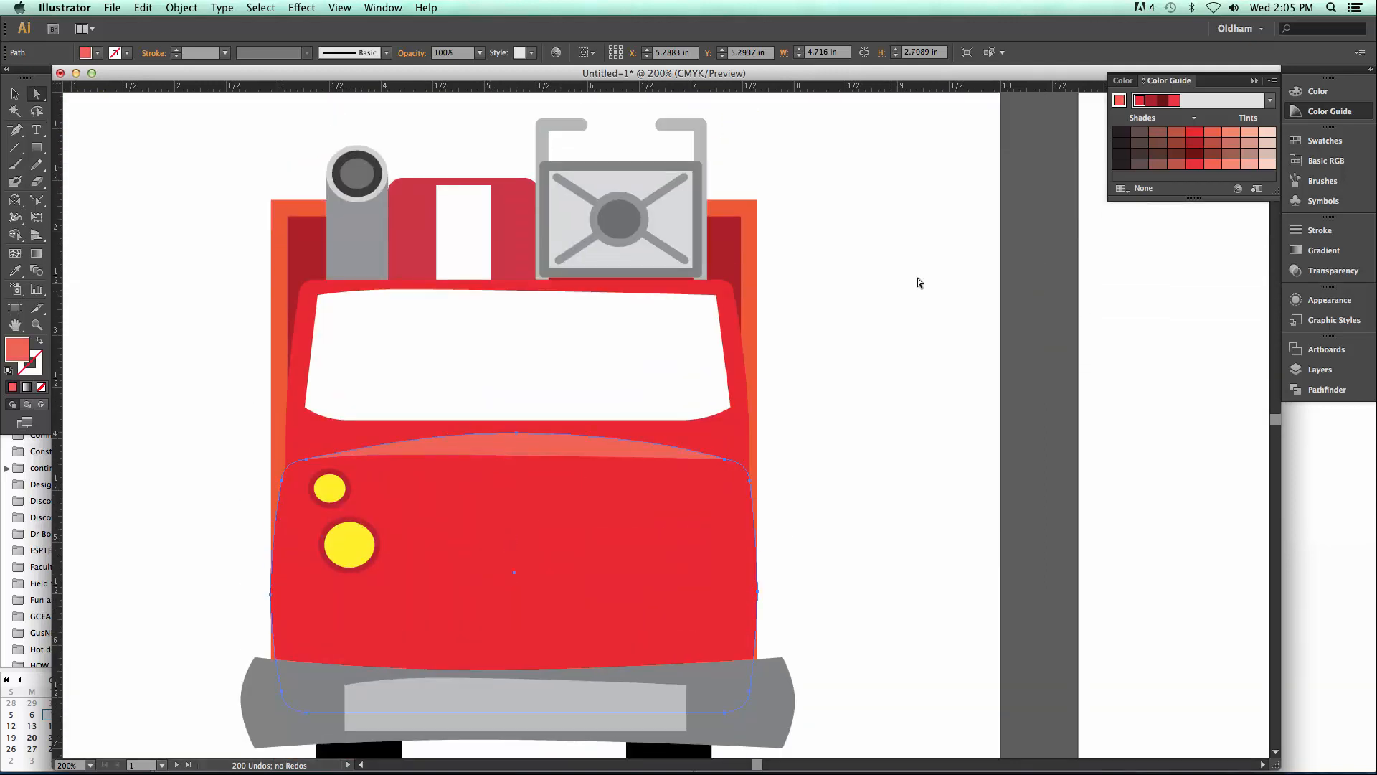
left_click(1231, 164)
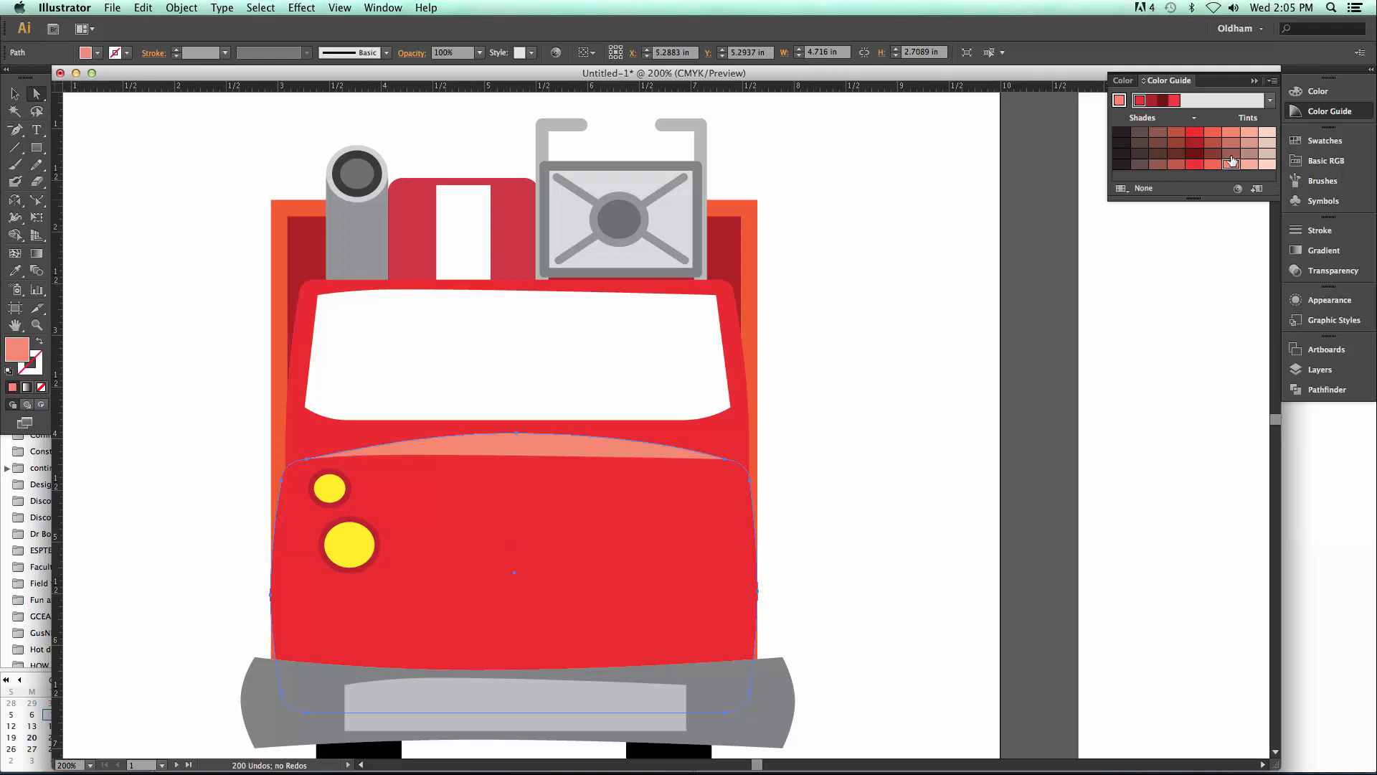
left_click(1231, 132)
left_click(810, 474)
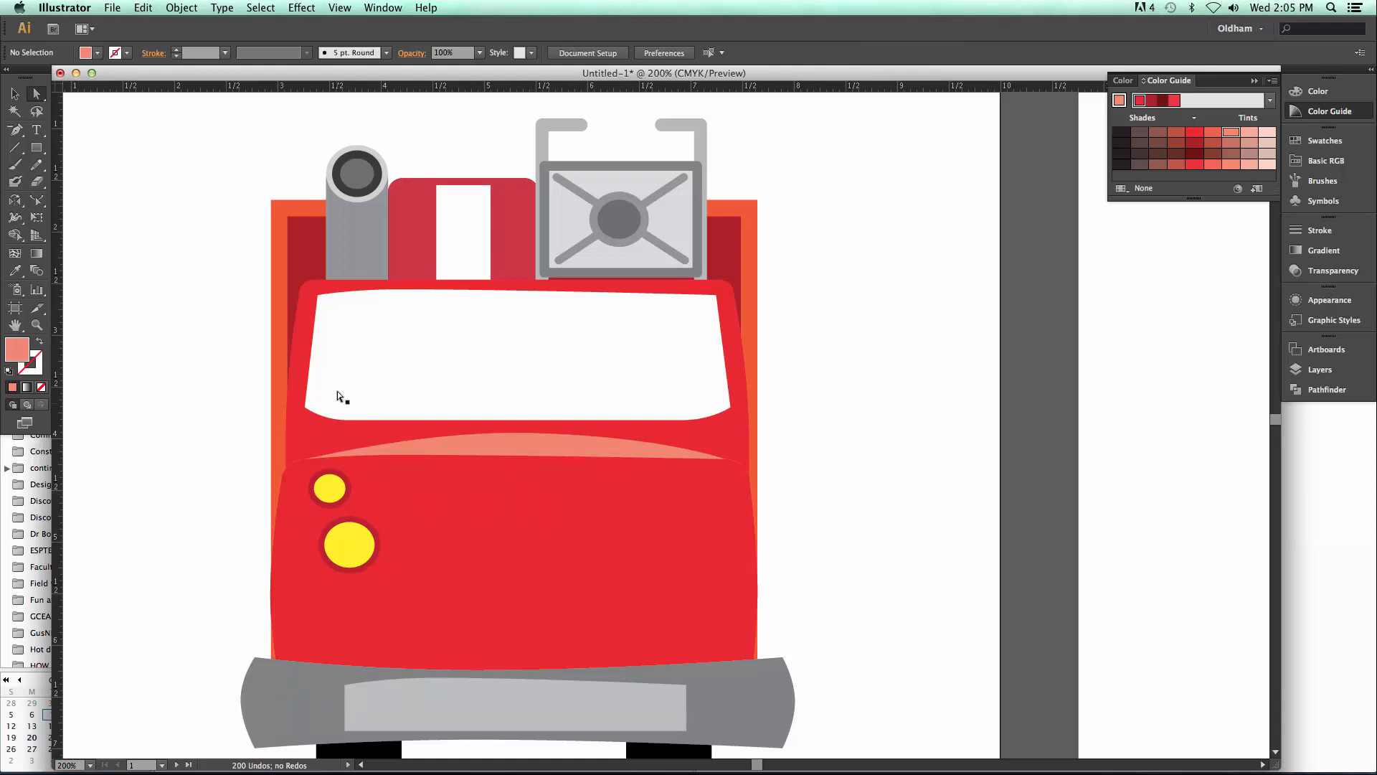
Select the small and the large yellow headlight together
left_click(669, 124)
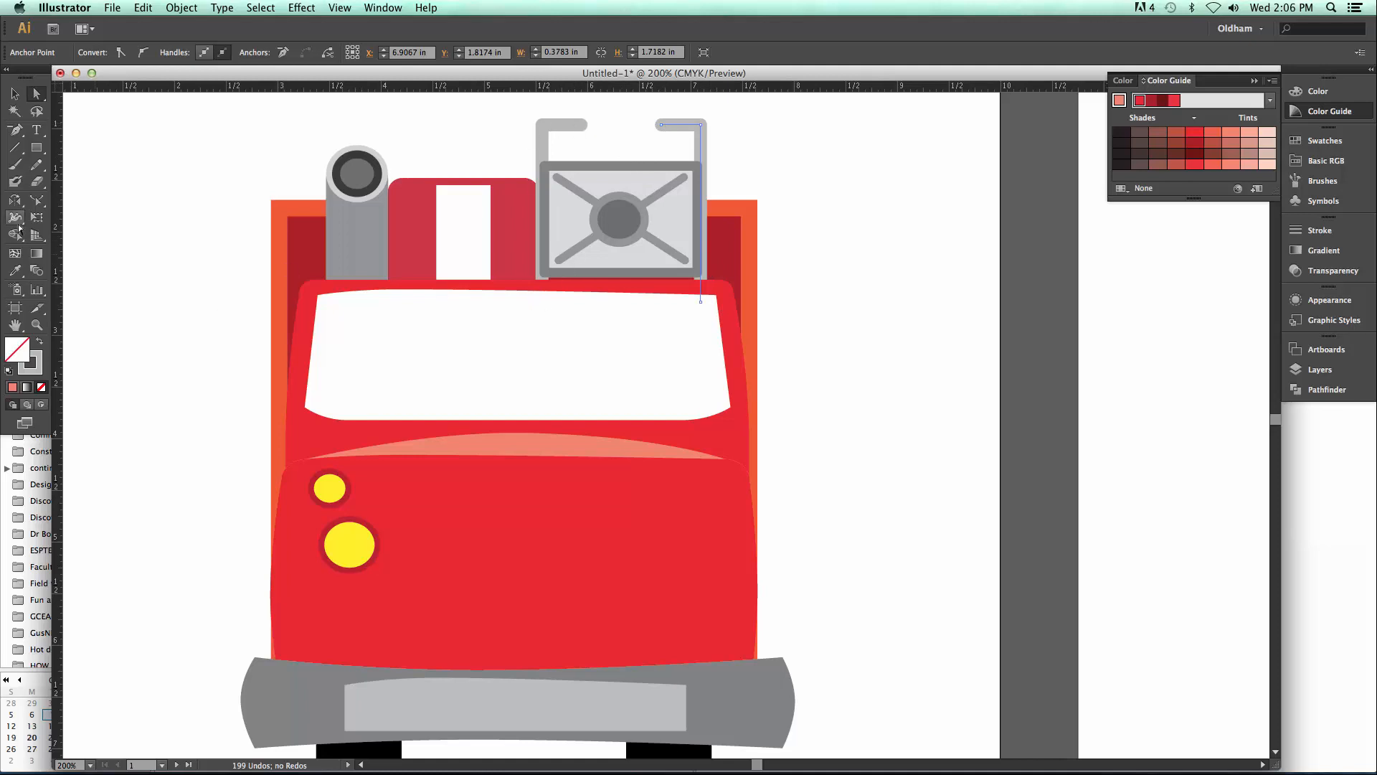
left_click(336, 494)
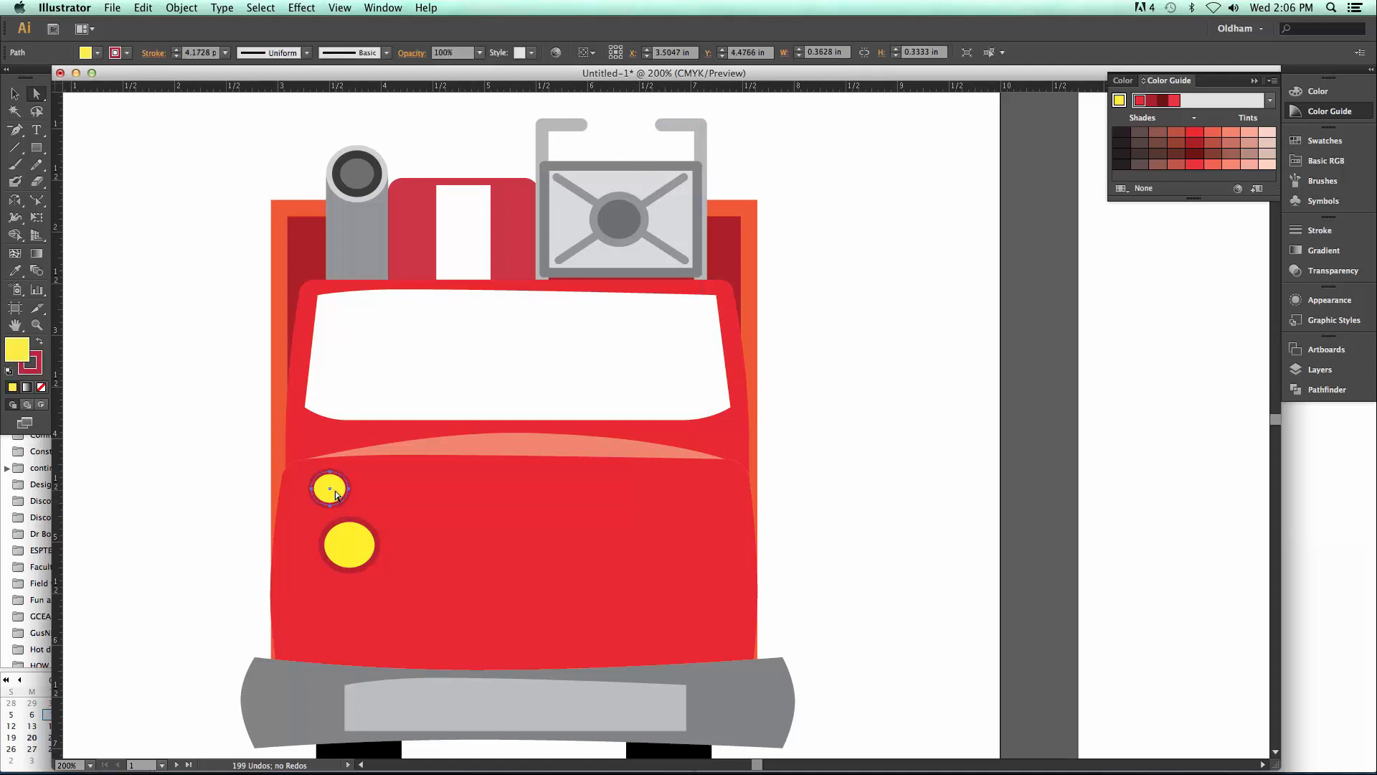
left_click(349, 548, "shift")
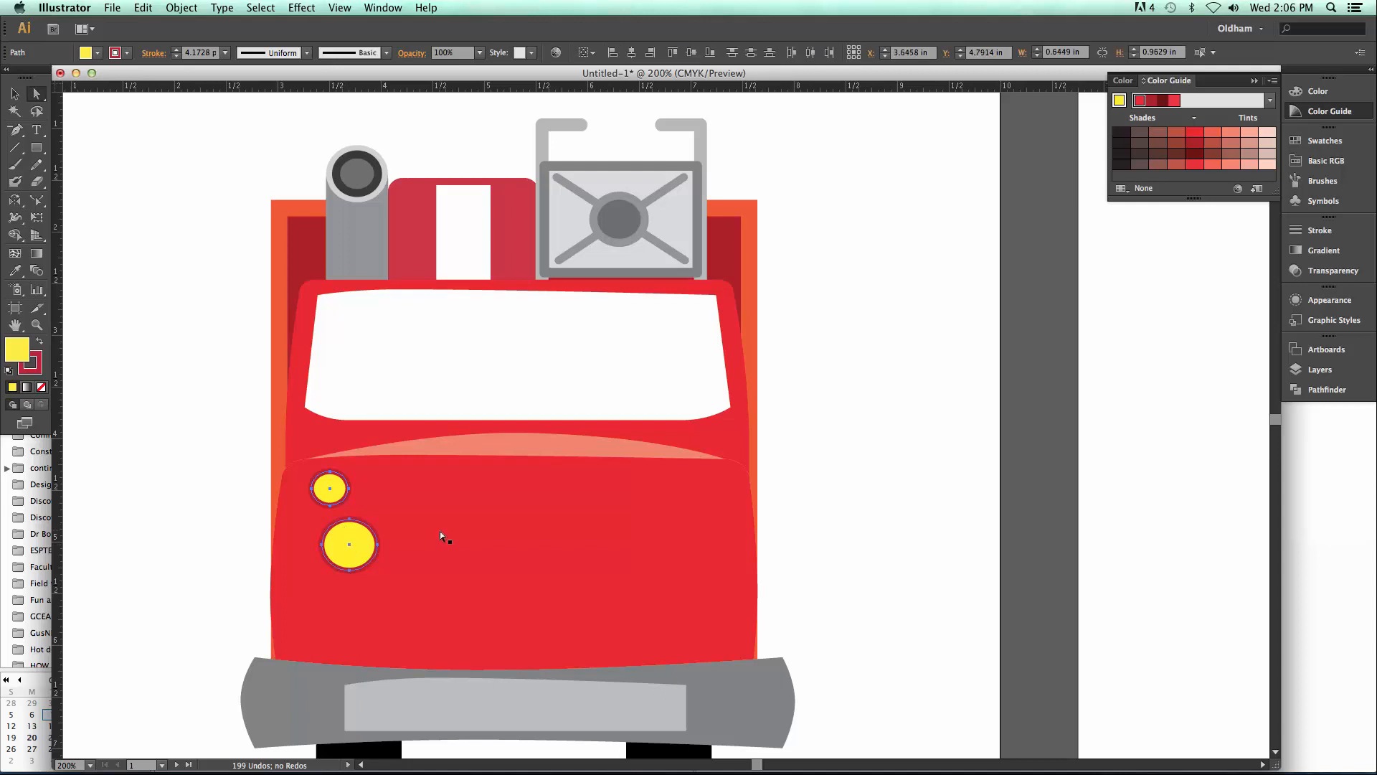
Show the guides and place a new vertical guide in the empty area left of the truck
key("v")
key("super+semicolon")
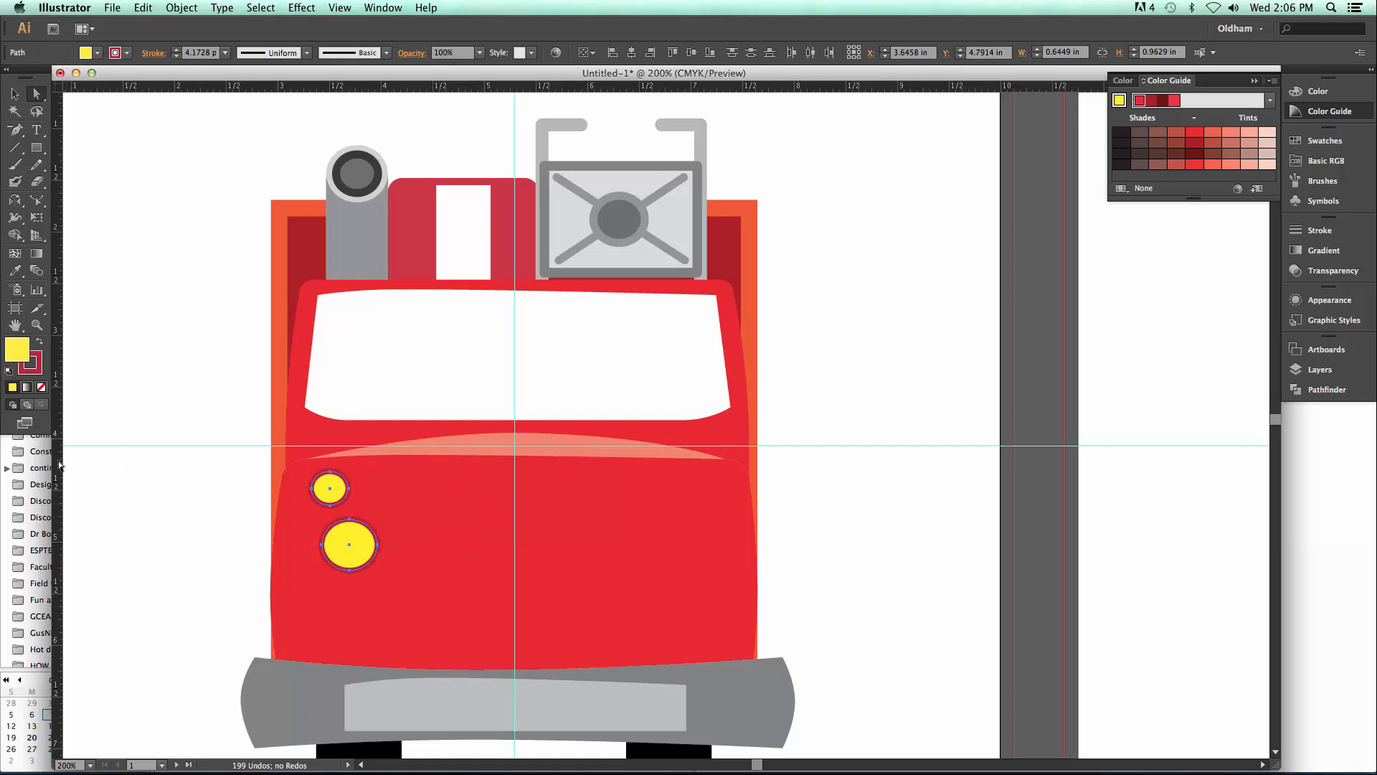
left_click_drag(59, 465, 131, 466)
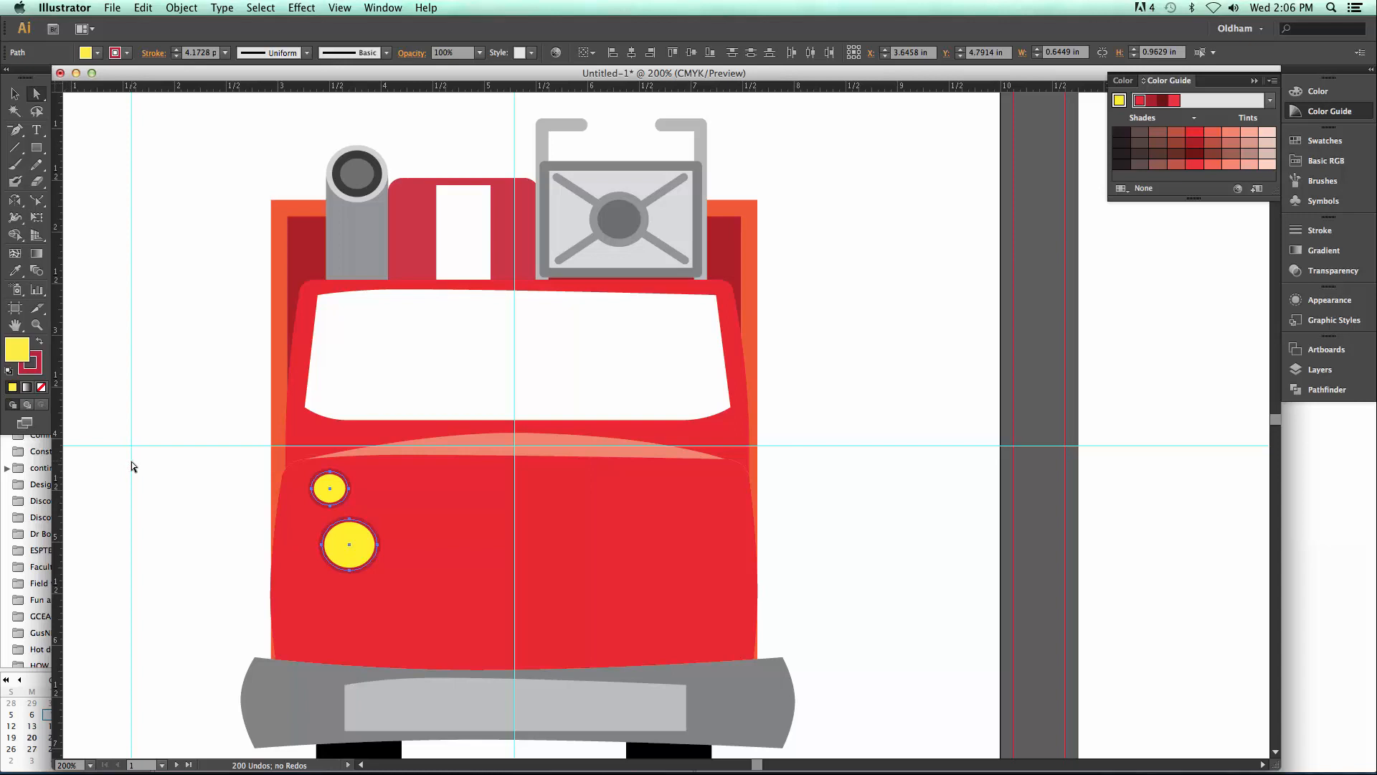
Undo the new guide and reflect a copy of both yellow headlights across the centre guide to the truck's right side
key("super+z")
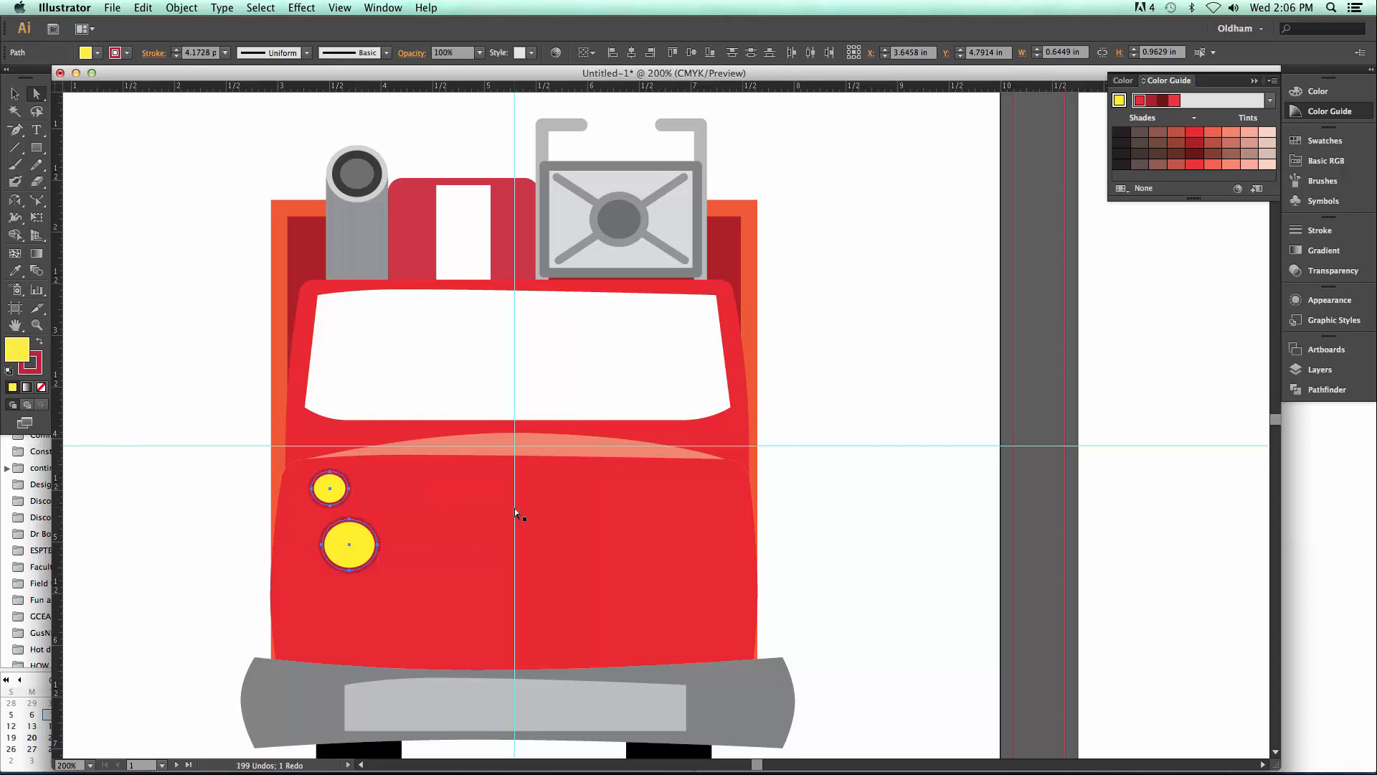
left_click(18, 206)
left_click(514, 511)
mouse_move(501, 372)
left_mouse_down()
mouse_move(569, 369)
mouse_move(498, 359)
mouse_move(529, 363)
mouse_move(510, 359)
left_mouse_up()
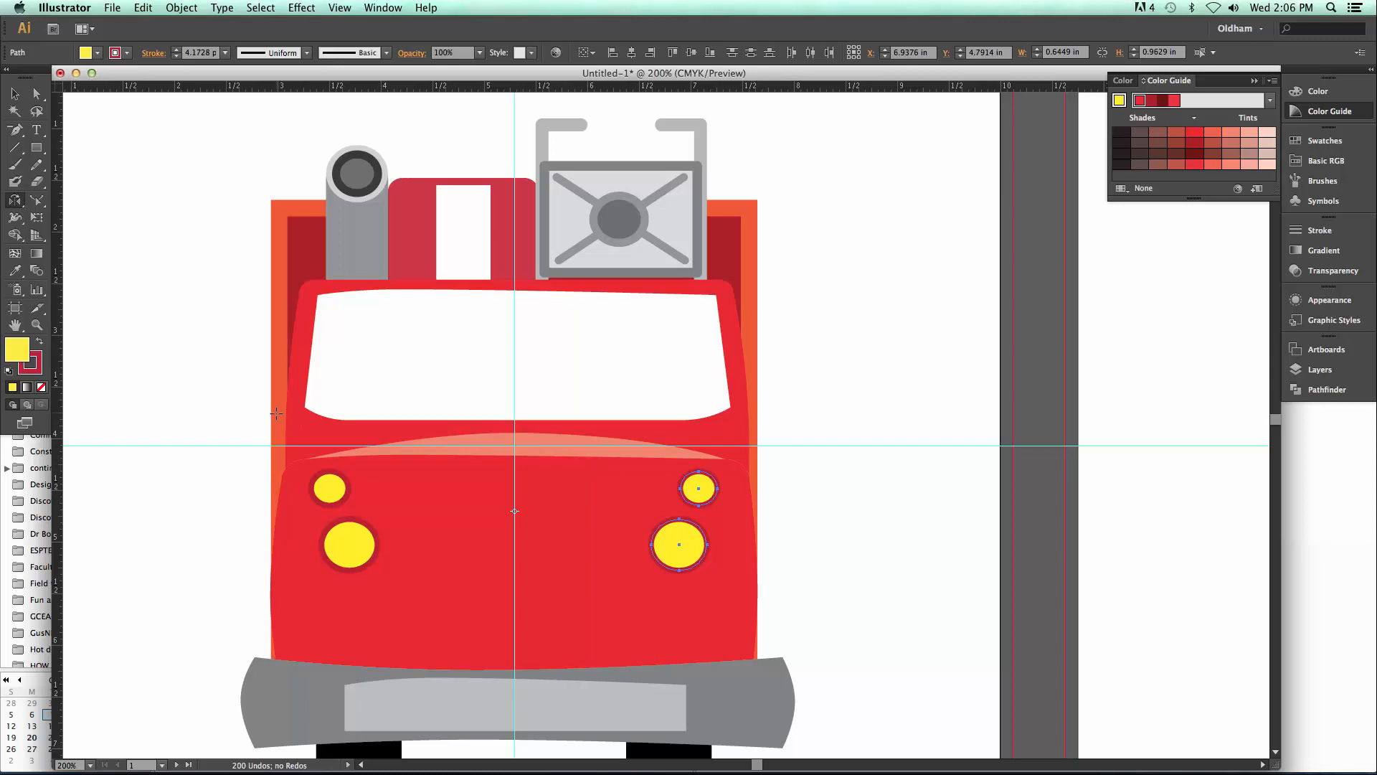
left_click(17, 96)
left_click(143, 216)
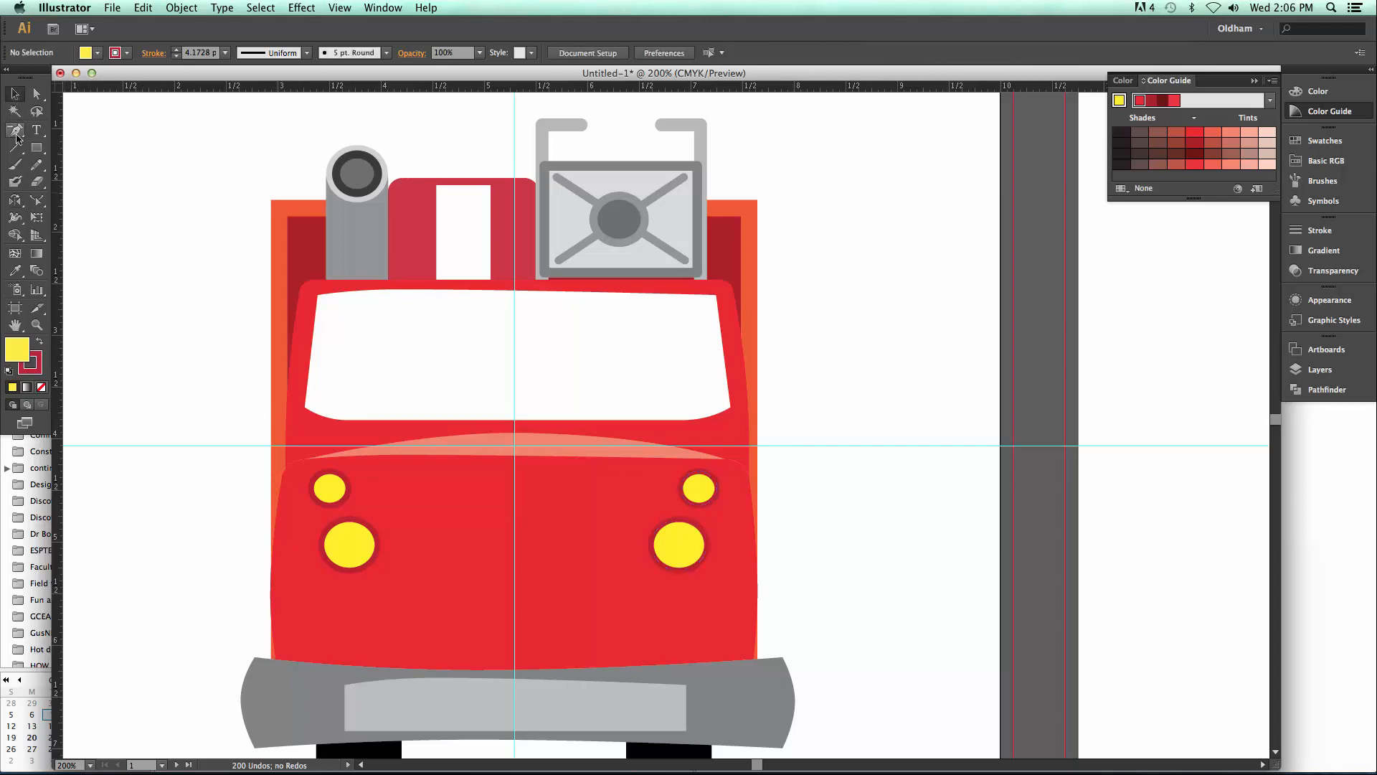
Choose the Pen tool with a black stroke and no fill for drawing the mirror bracket
left_click(17, 133)
left_click(79, 130)
left_click(126, 53)
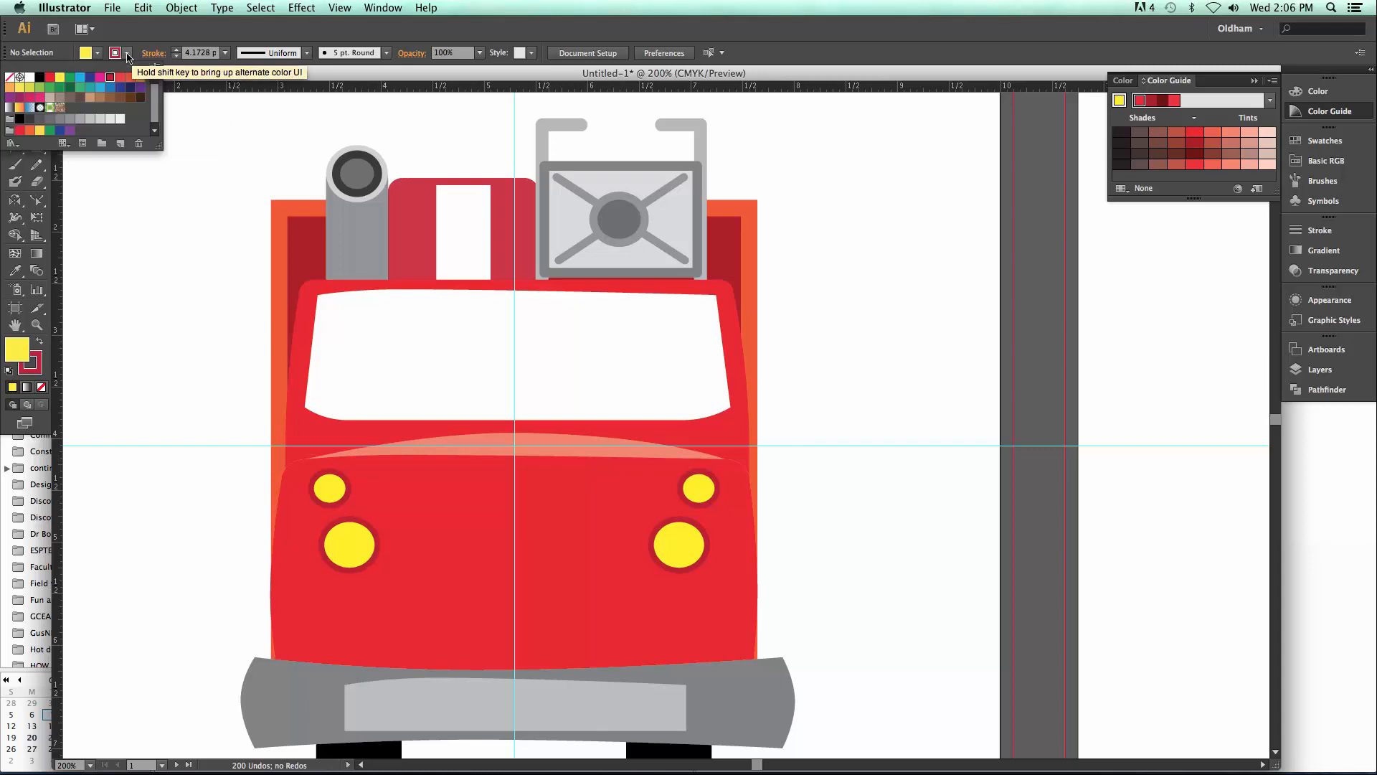
left_click(41, 84)
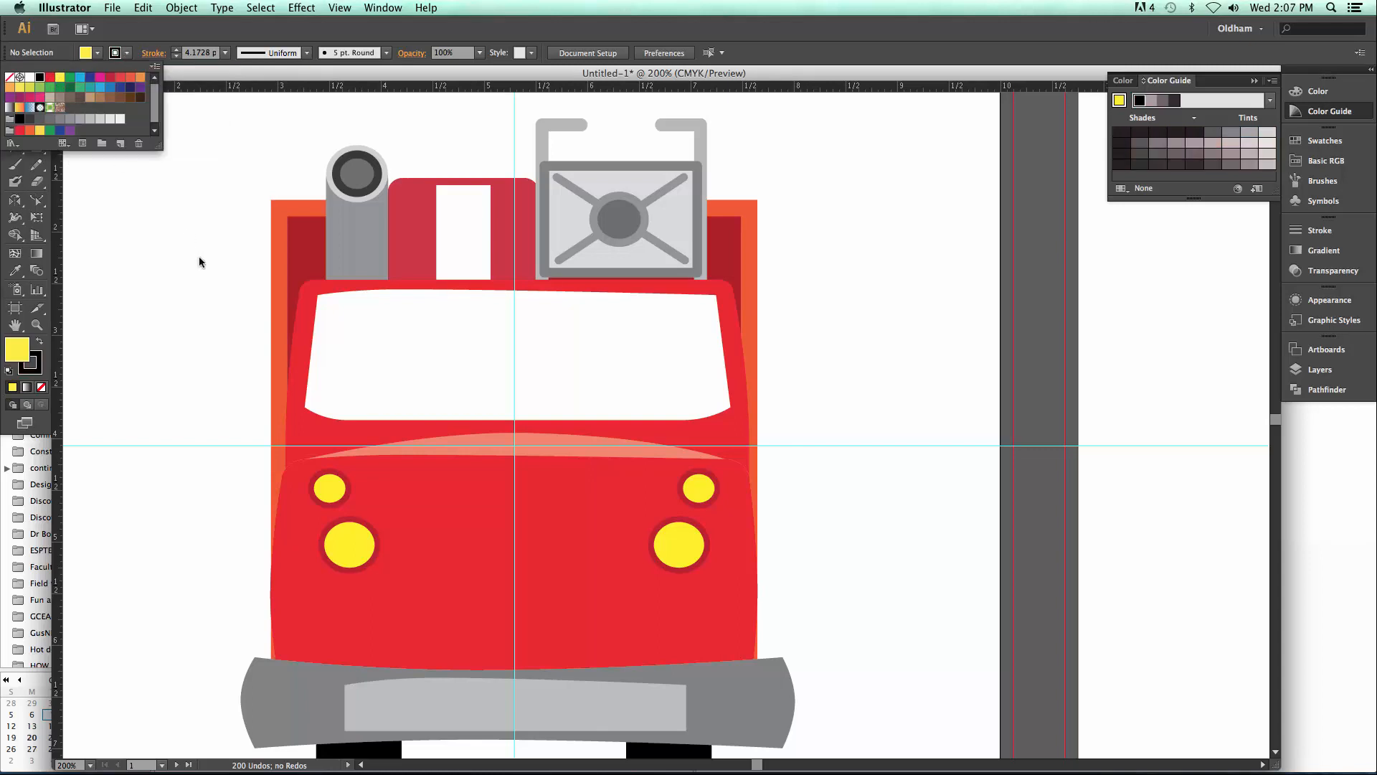
left_click(37, 371)
left_click(38, 371)
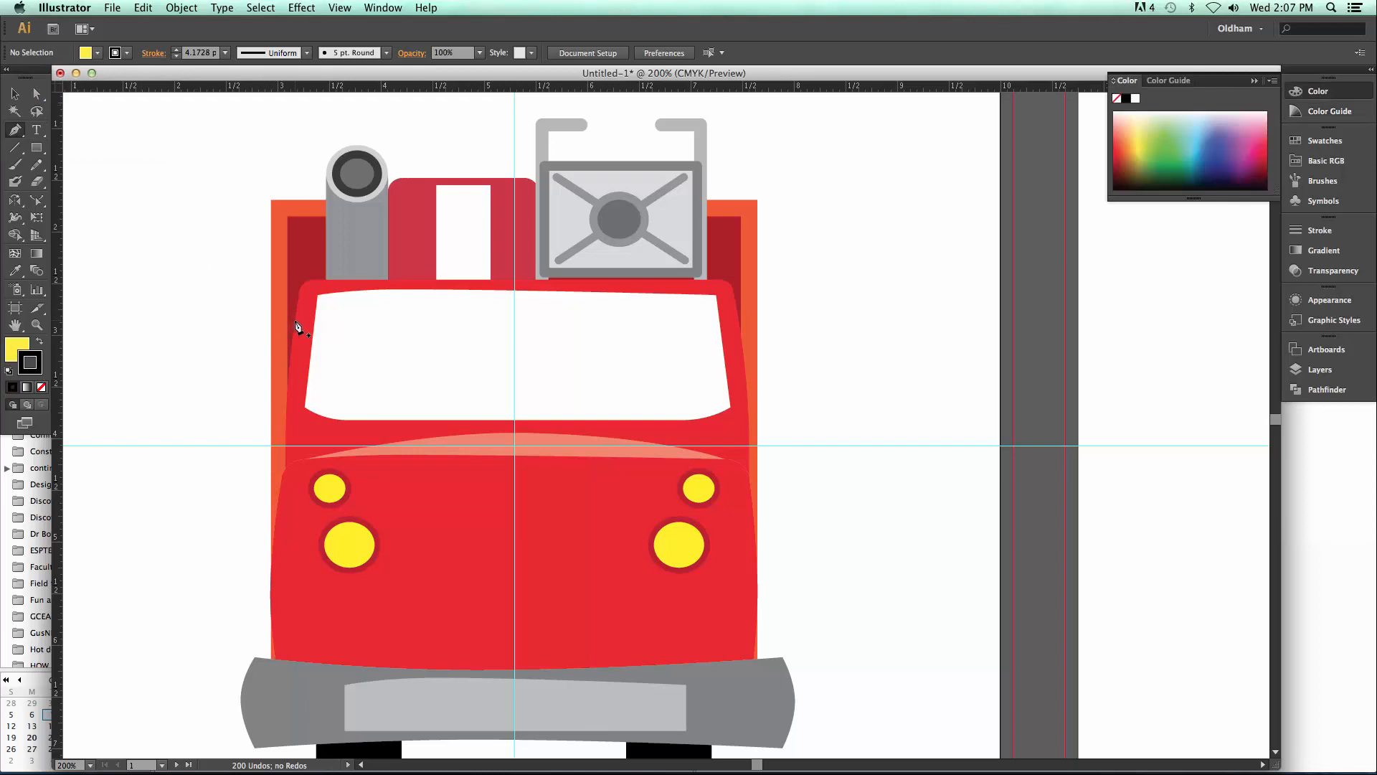
left_click(17, 349)
left_click(42, 387)
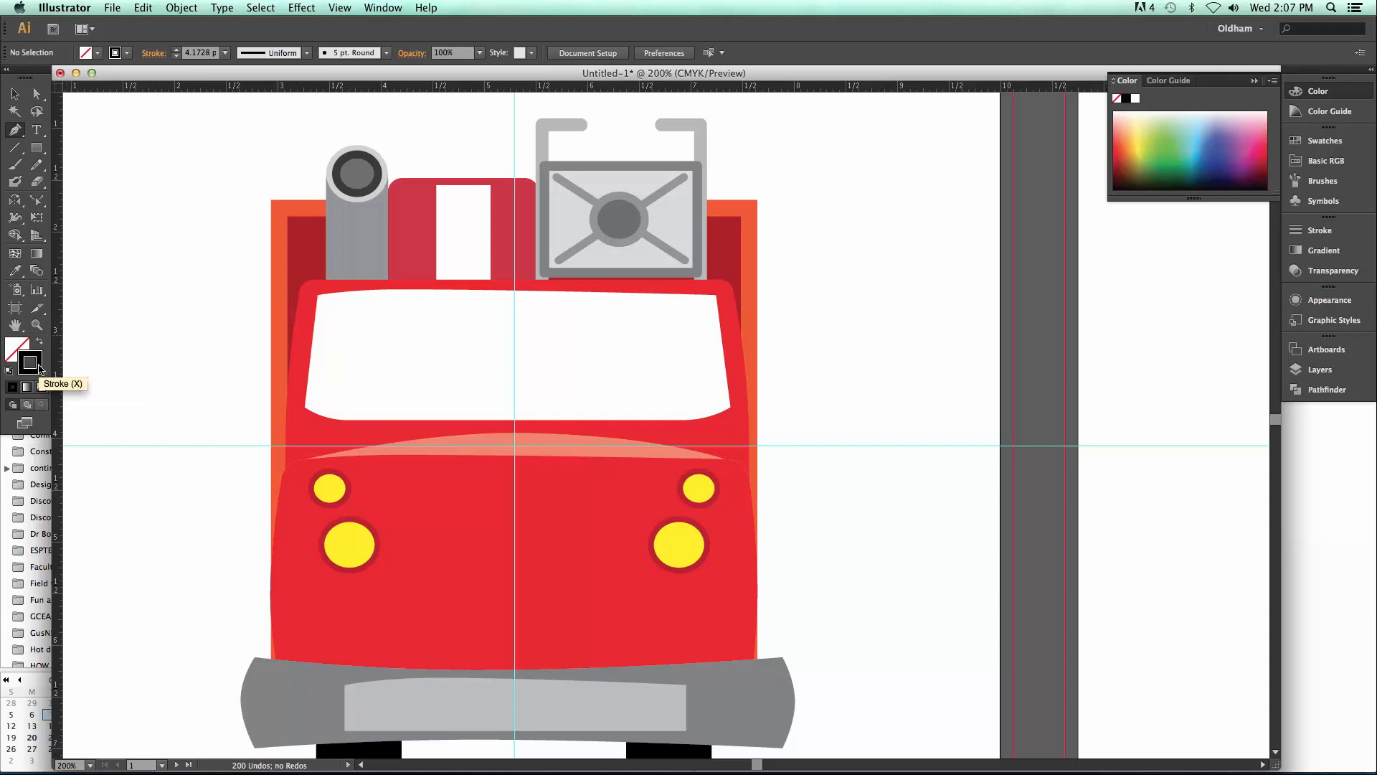
Draw a three-segment open bracket from the cab's upper left edge outward, down and back to the cab beside the windshield
left_click(295, 315)
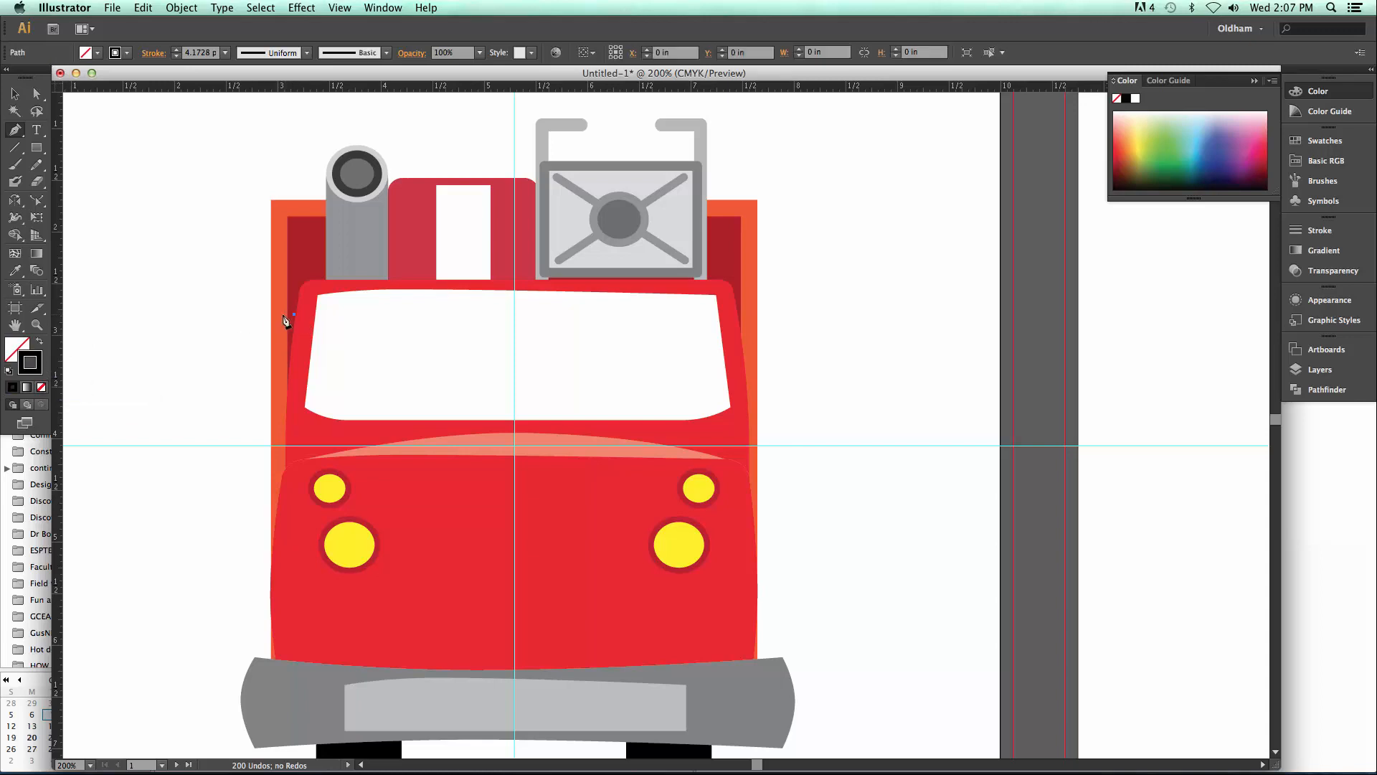
left_click(247, 319)
left_click_drag(245, 320, 242, 320)
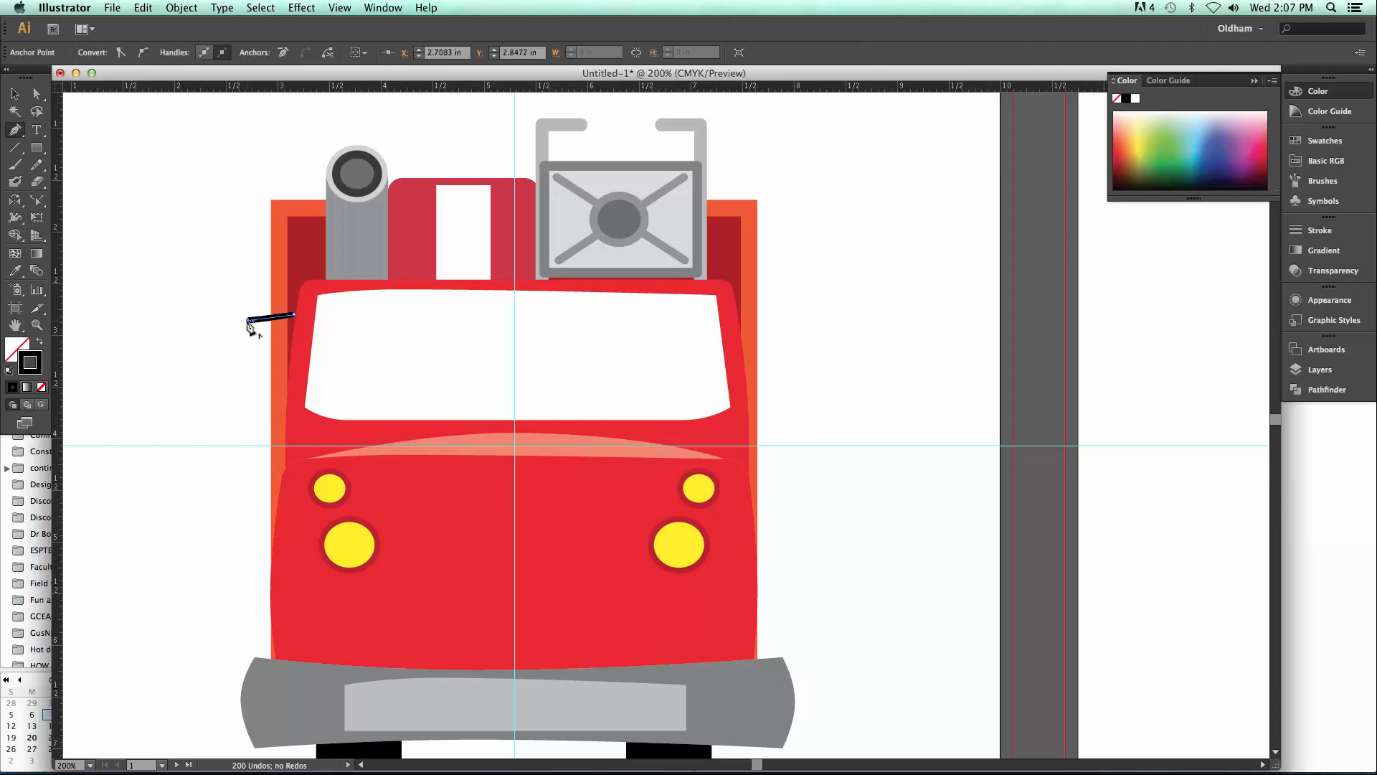
left_click(258, 404)
left_click(287, 407)
Nudge the bracket's lower outer corner point left until the outer segment is vertical
left_click(37, 94)
key("Left")
key("Left")
key("Left")
key("Left")
key("Left")
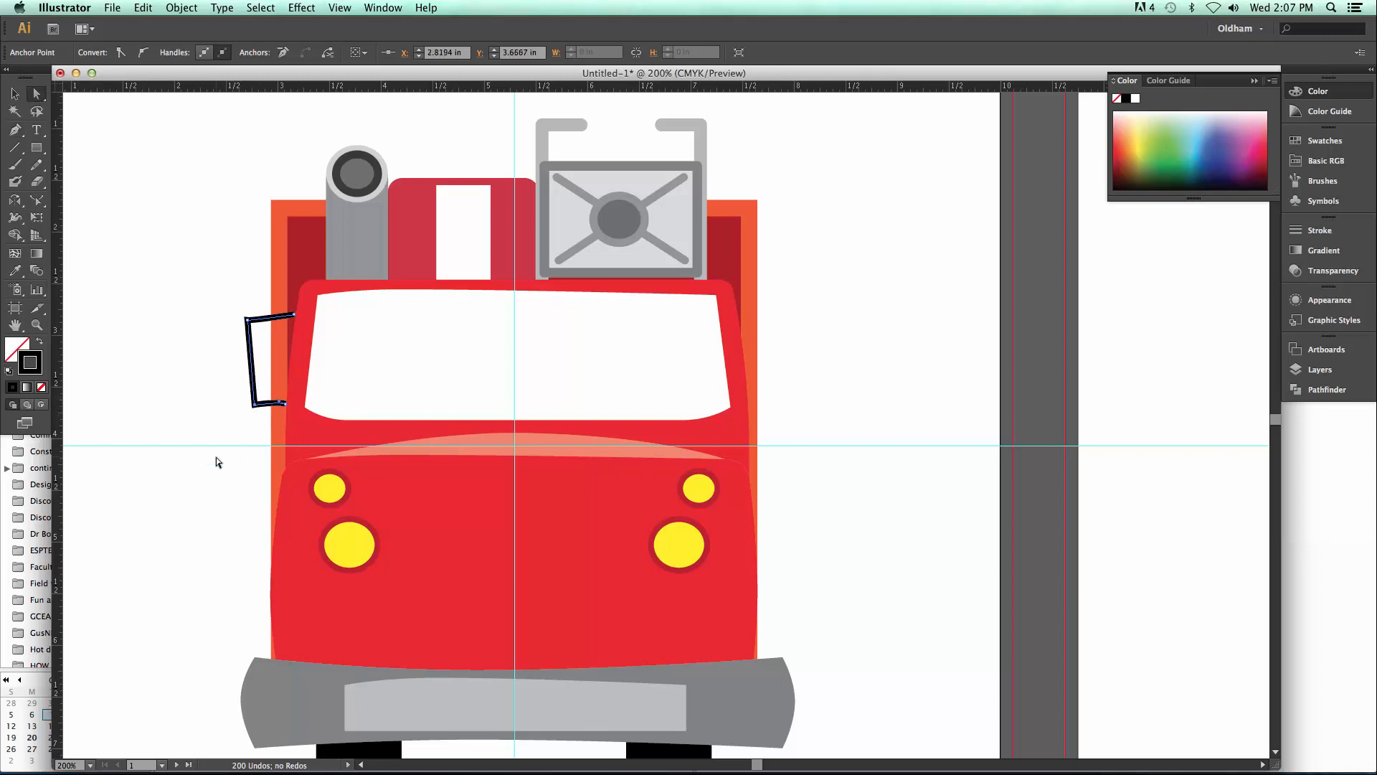
key("Left")
key("Left")
key("Left")
key("Left")
key("Left")
key("Left")
key("Left")
key("Left")
left_click(114, 200)
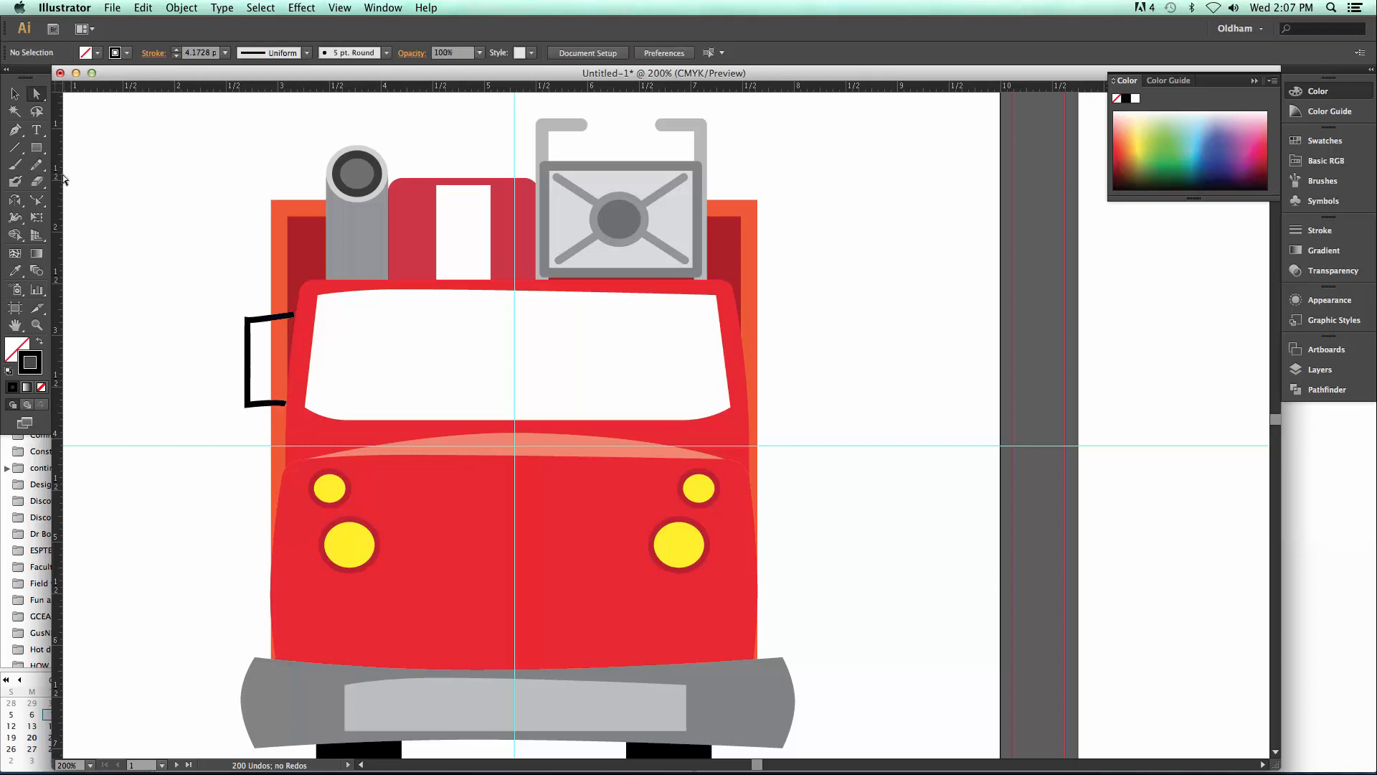
Draw a mirror rectangle about 0.375 by 0.78 in against the bracket's outer side, filled red with no stroke
left_click(37, 148)
left_click(71, 148)
left_click_drag(245, 331, 204, 411)
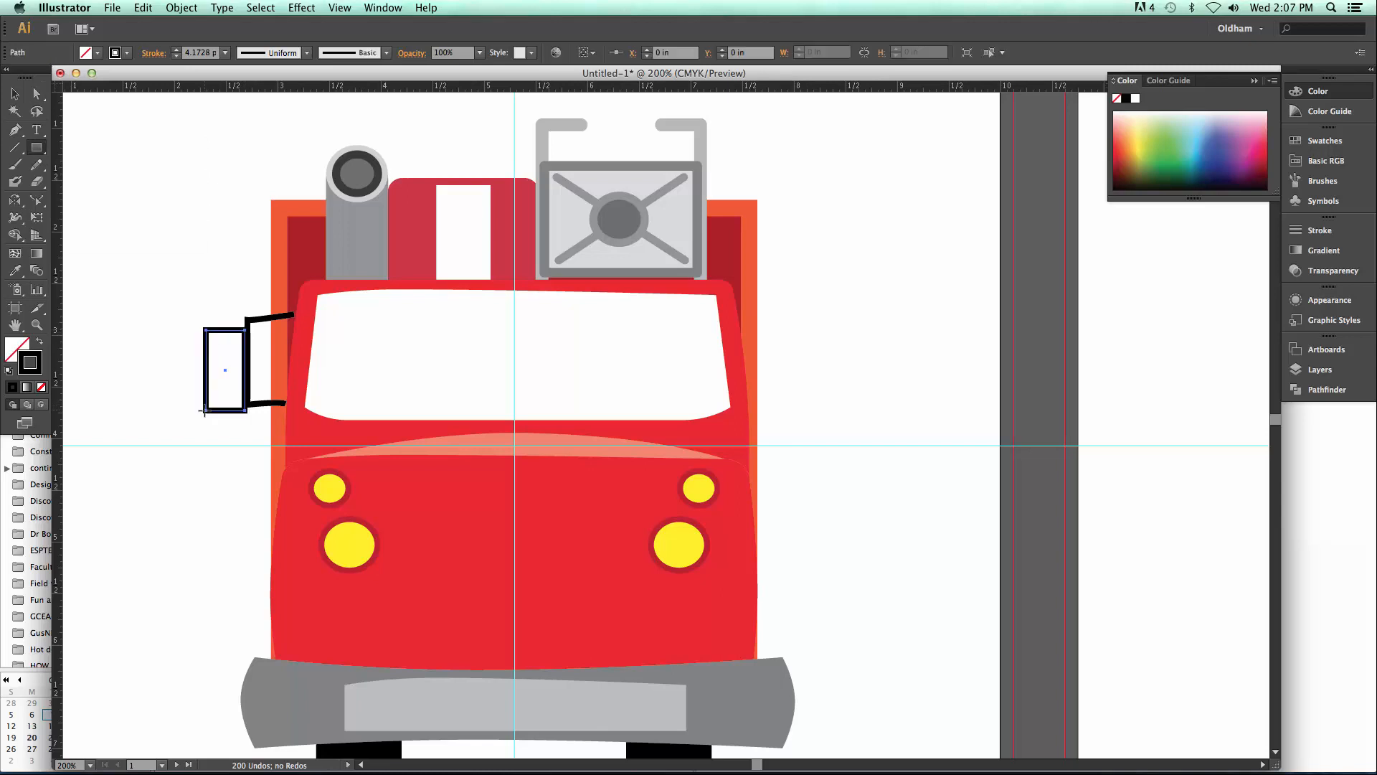
left_click(98, 52)
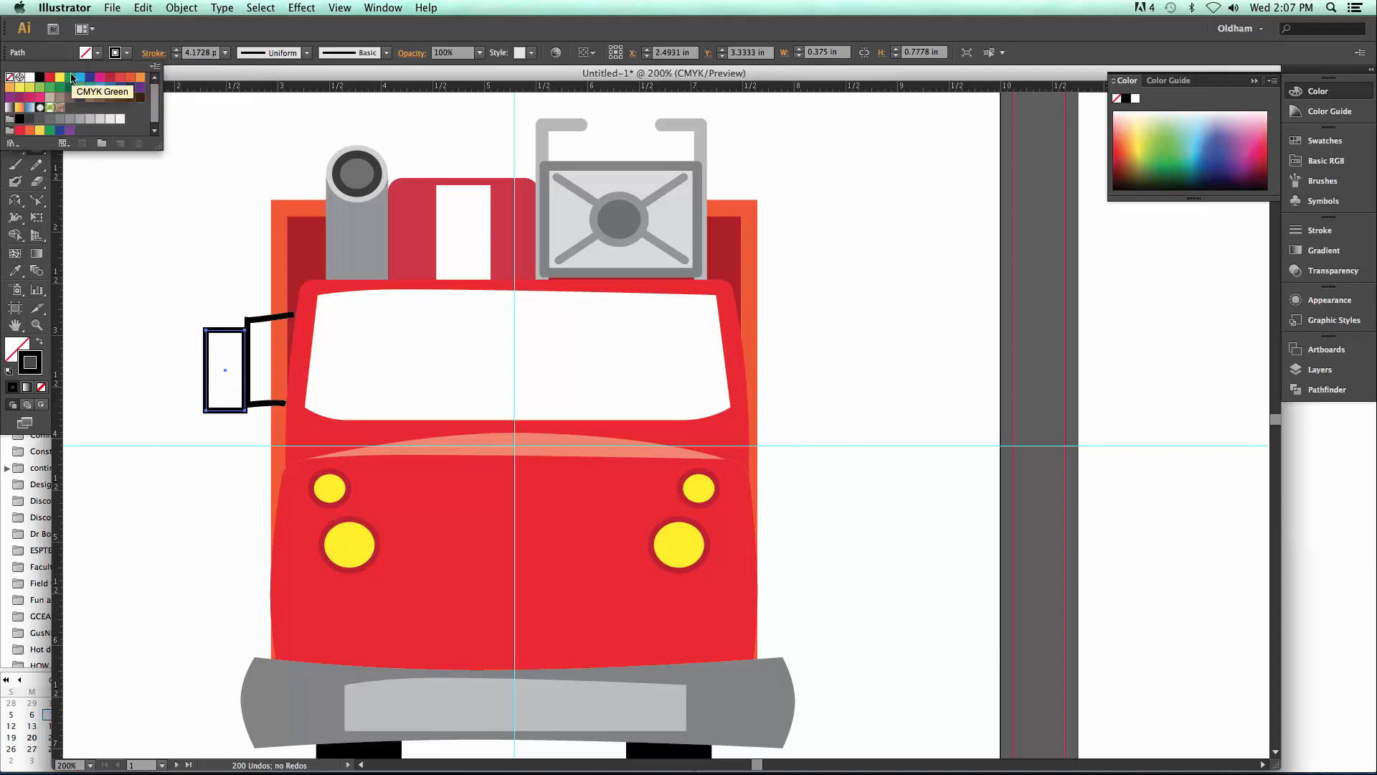
left_click(50, 77)
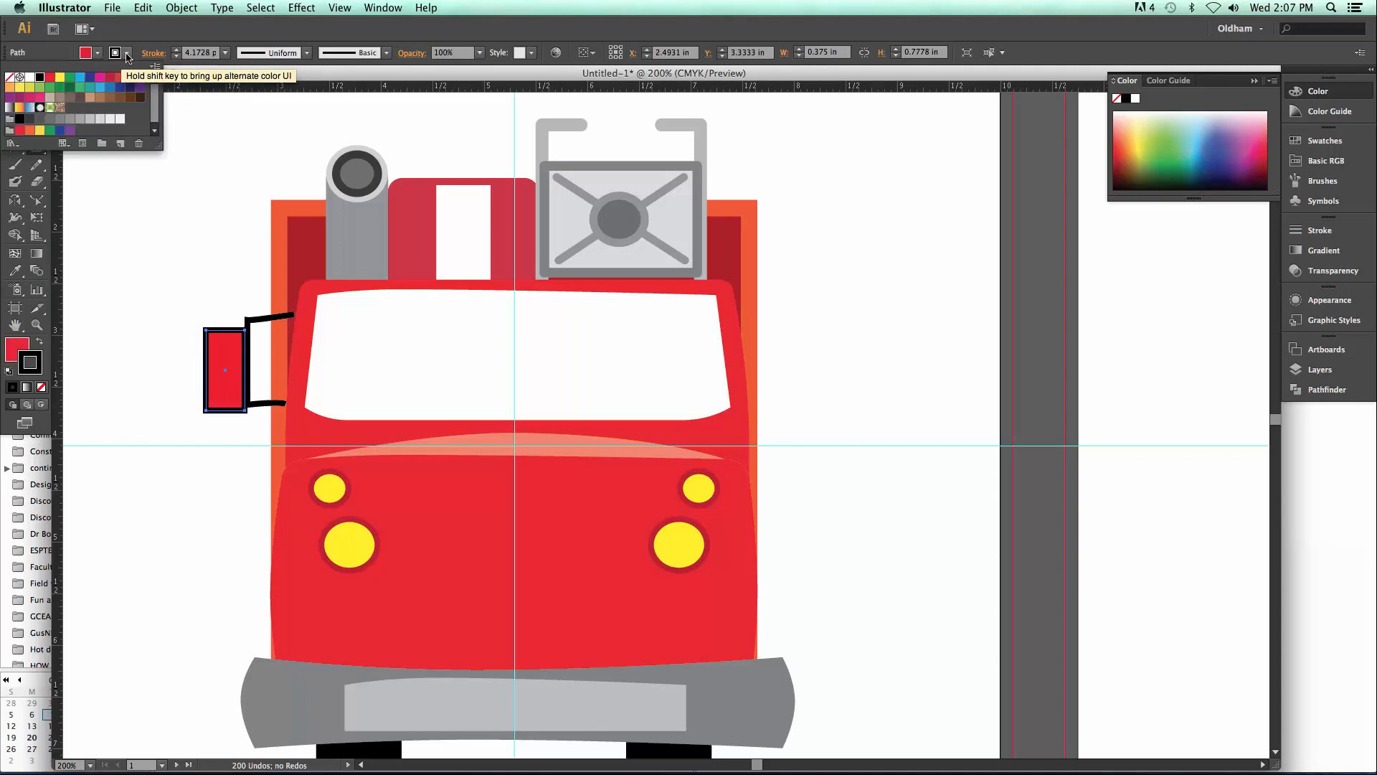
left_click(127, 55)
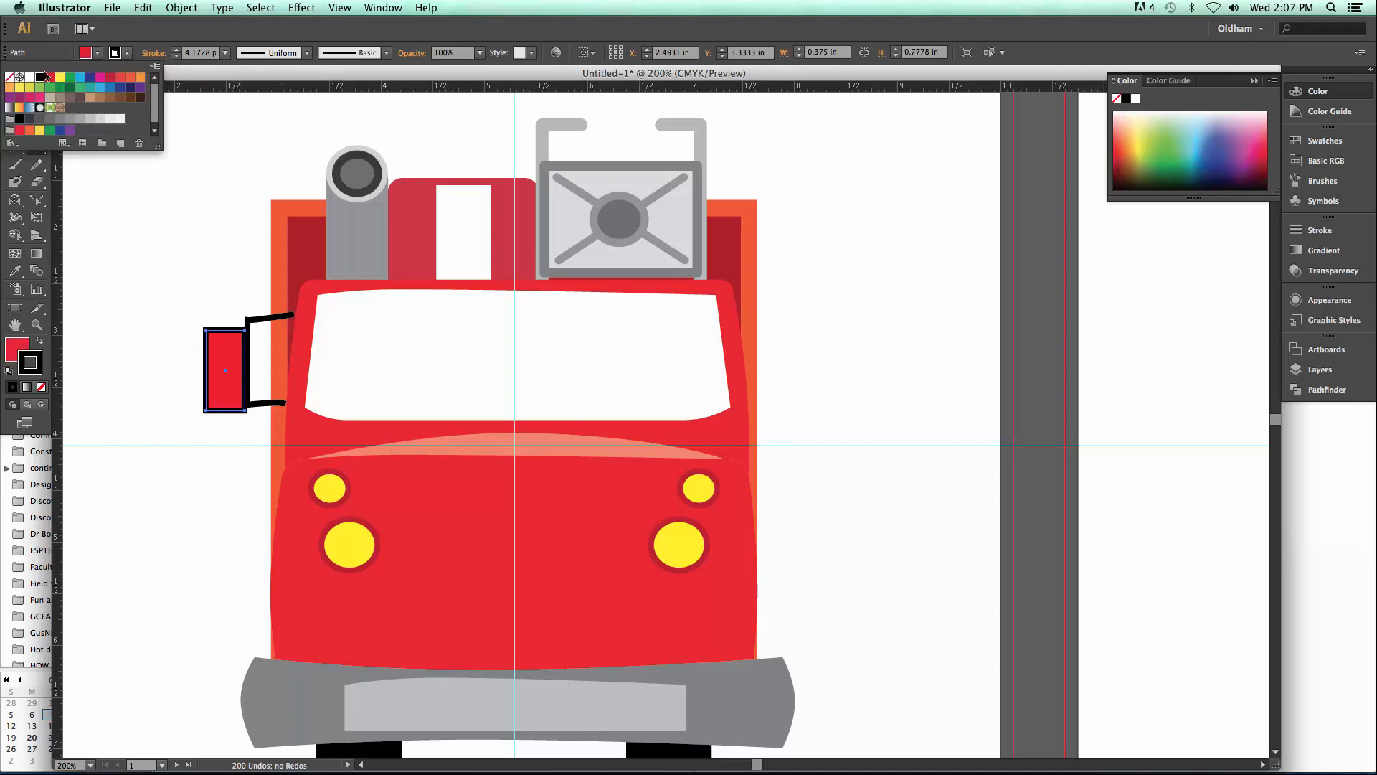
left_click(9, 77)
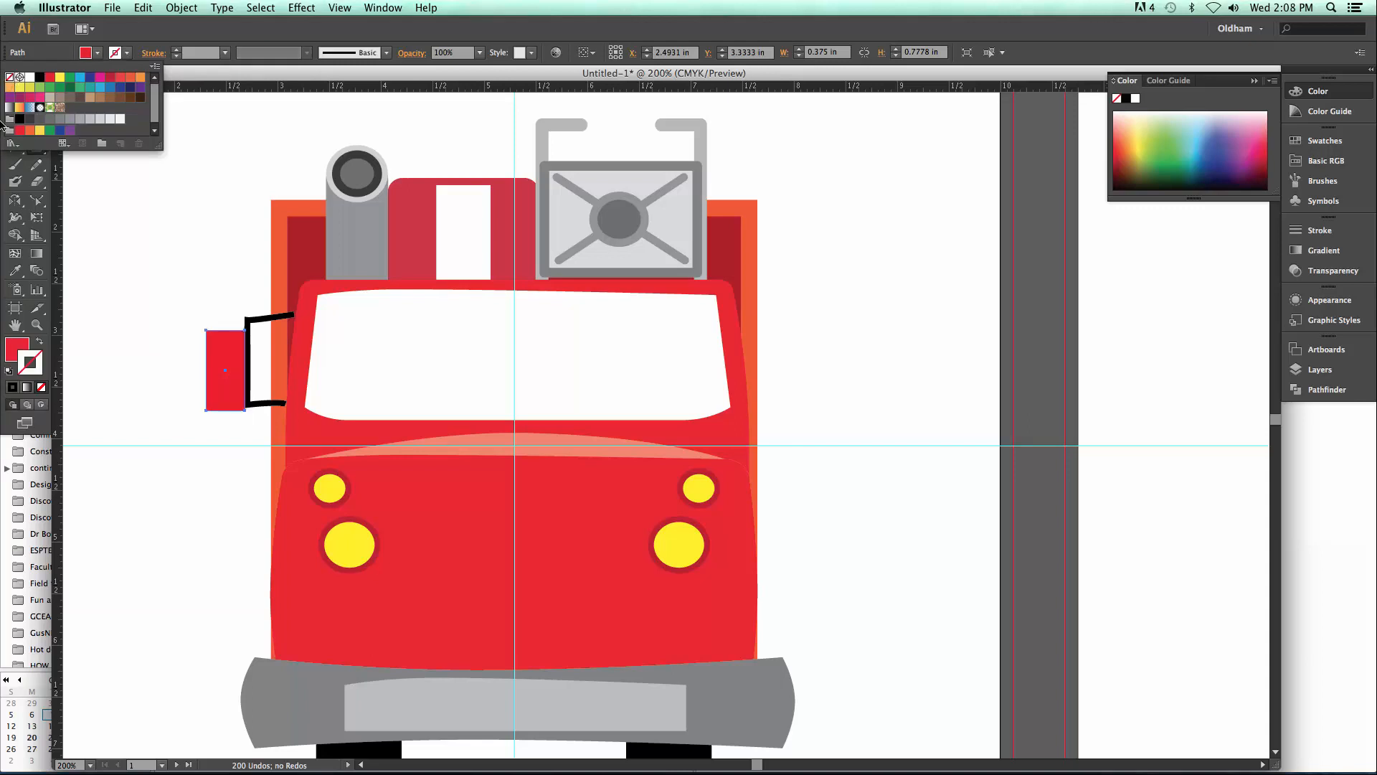
left_click(175, 37)
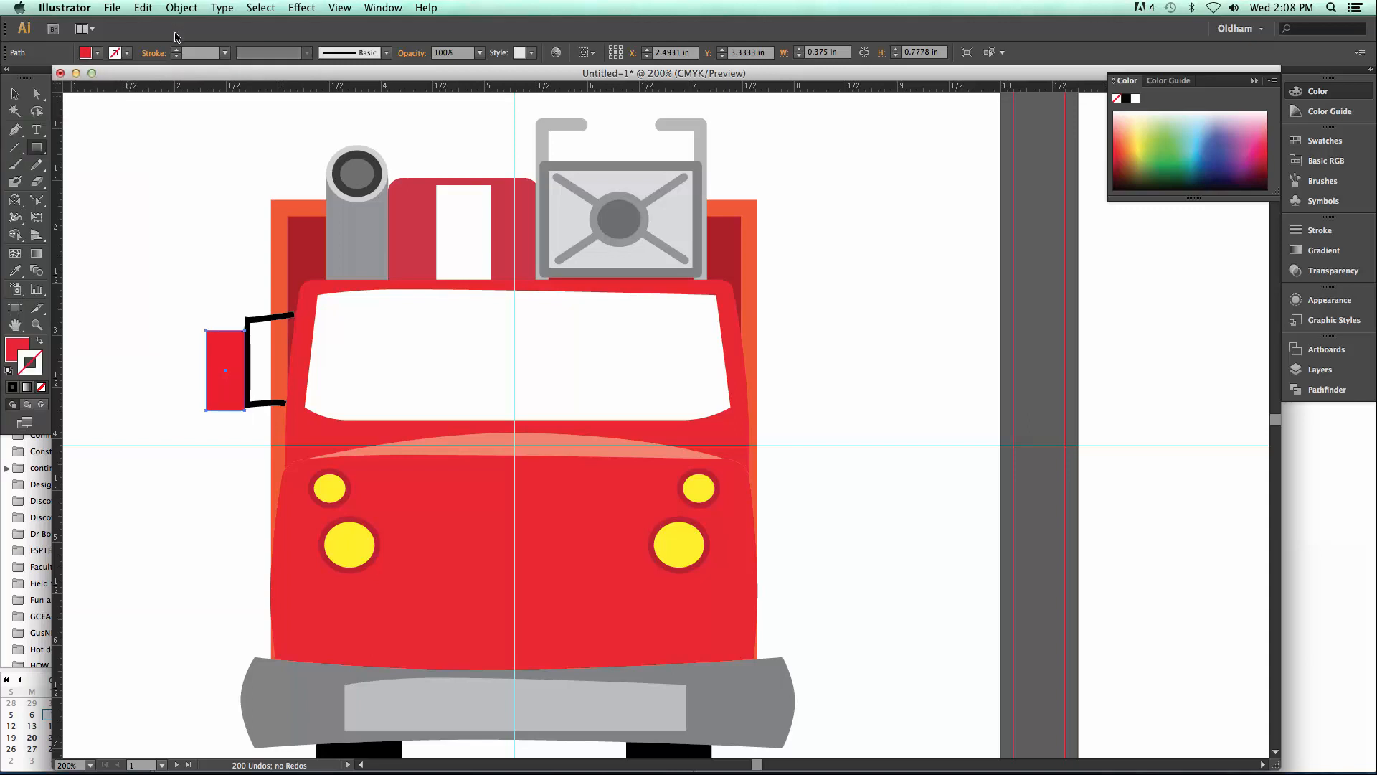
Nudge the red mirror rectangle up to Y 3.2638 in
key("Up")
key("Up")
key("Up")
key("Up")
Select the mirror and its bracket together and reflect a copy across the centre guide to the truck's right side
left_click(14, 93)
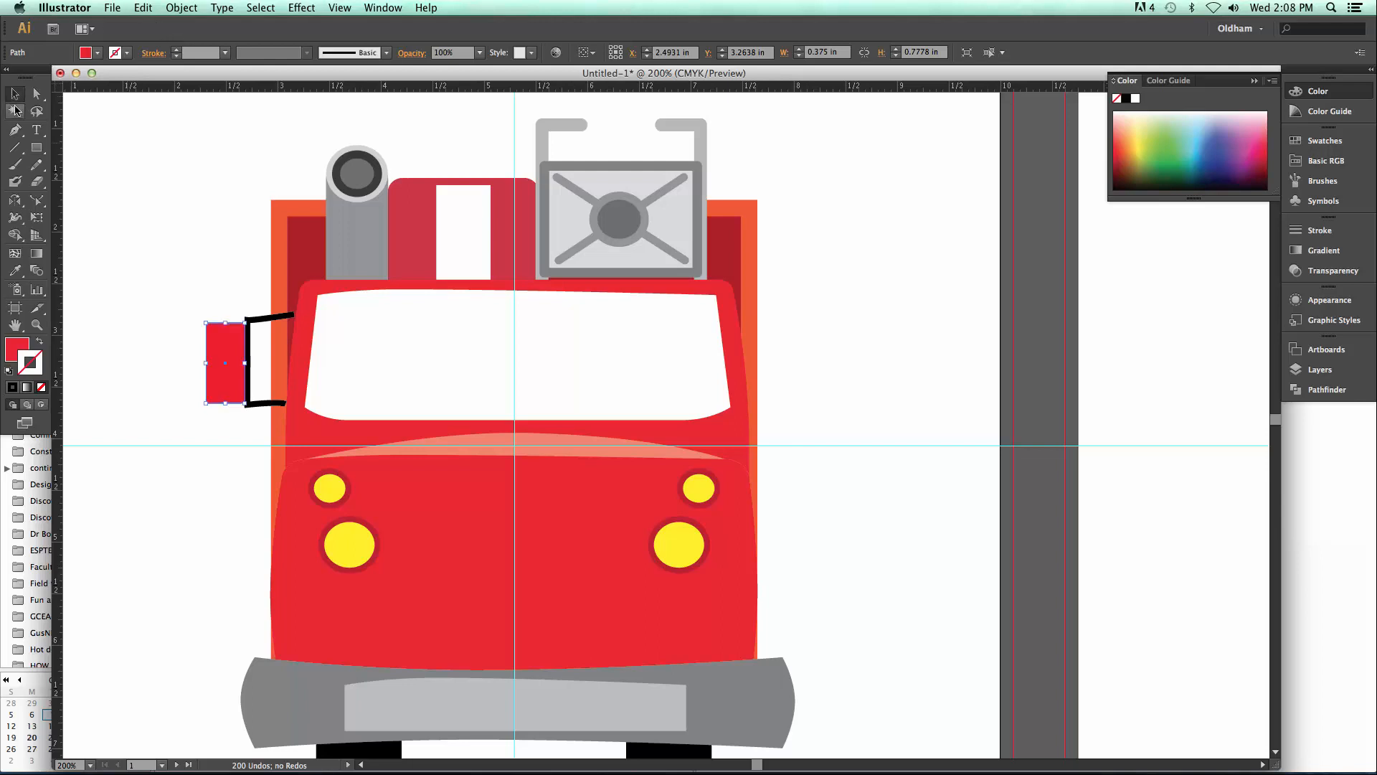
left_click_drag(191, 299, 256, 368)
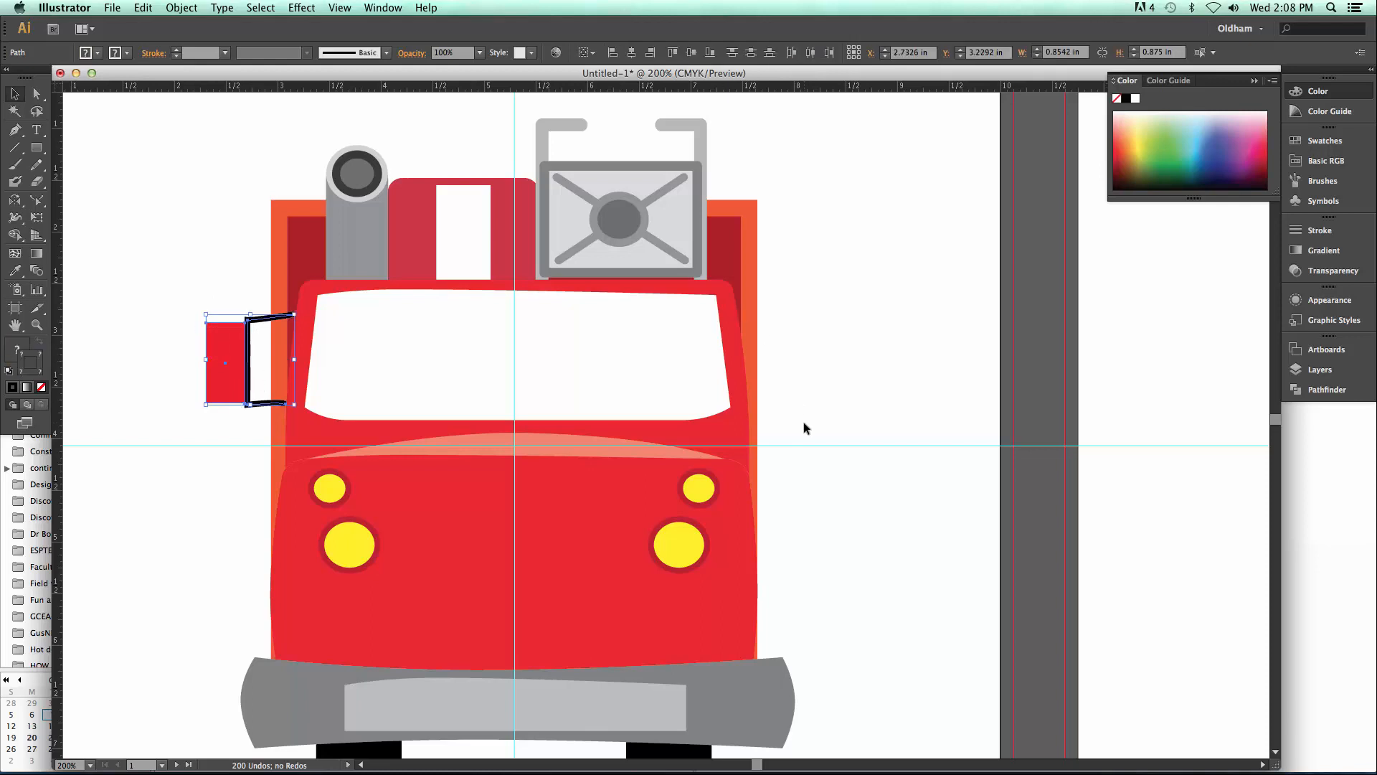
left_click(14, 200)
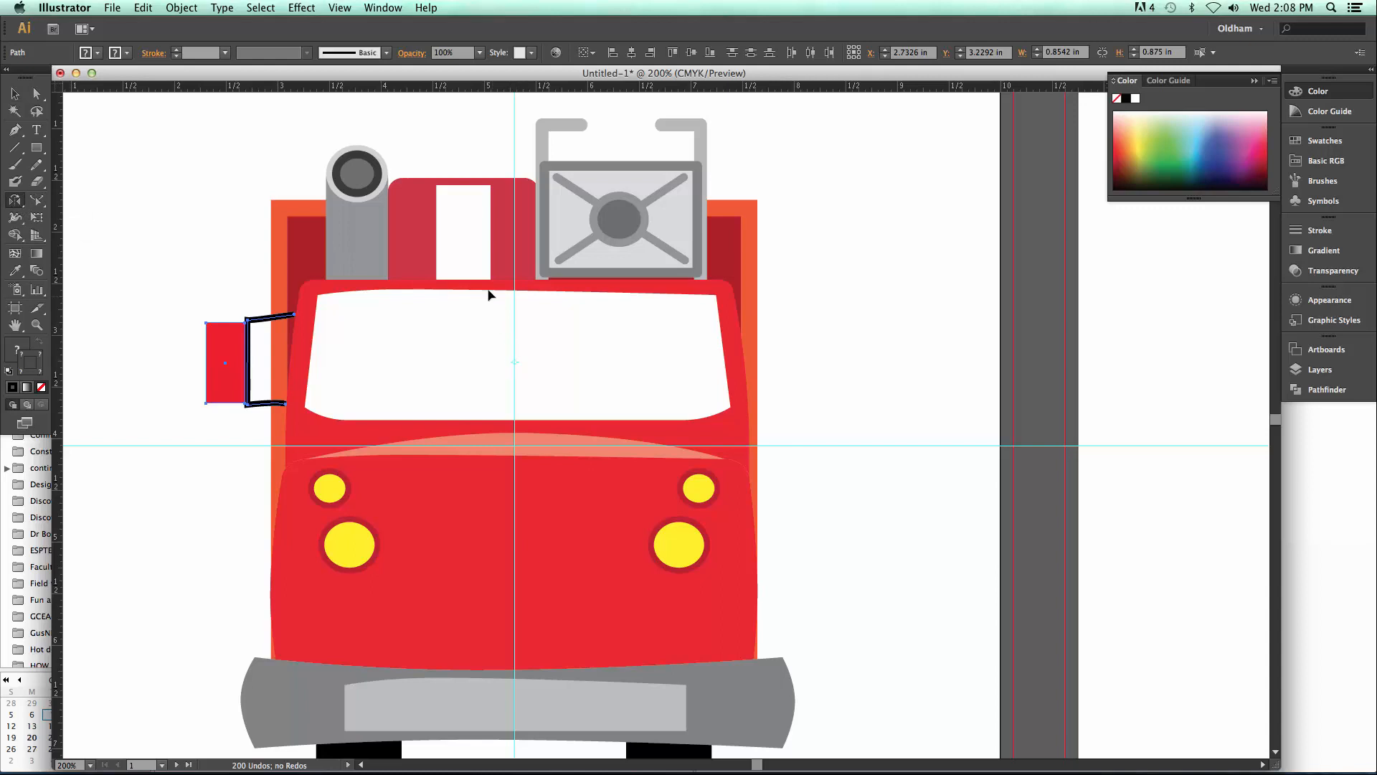
left_click_drag(469, 257, 550, 259)
key("shift")
key("alt")
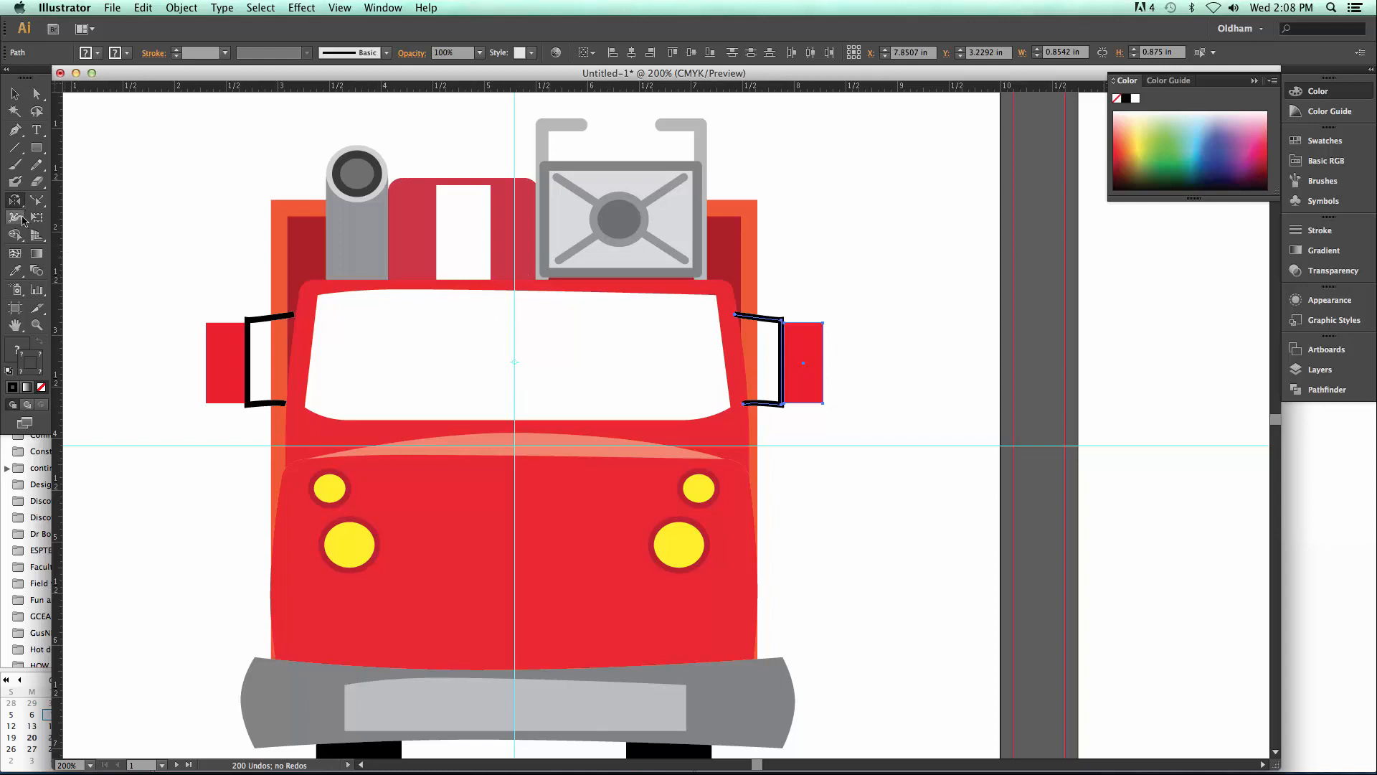
Nudge the reflected mirror and bracket right to X 7.8924 in and deselect them
key("Right")
key("Right")
key("Right")
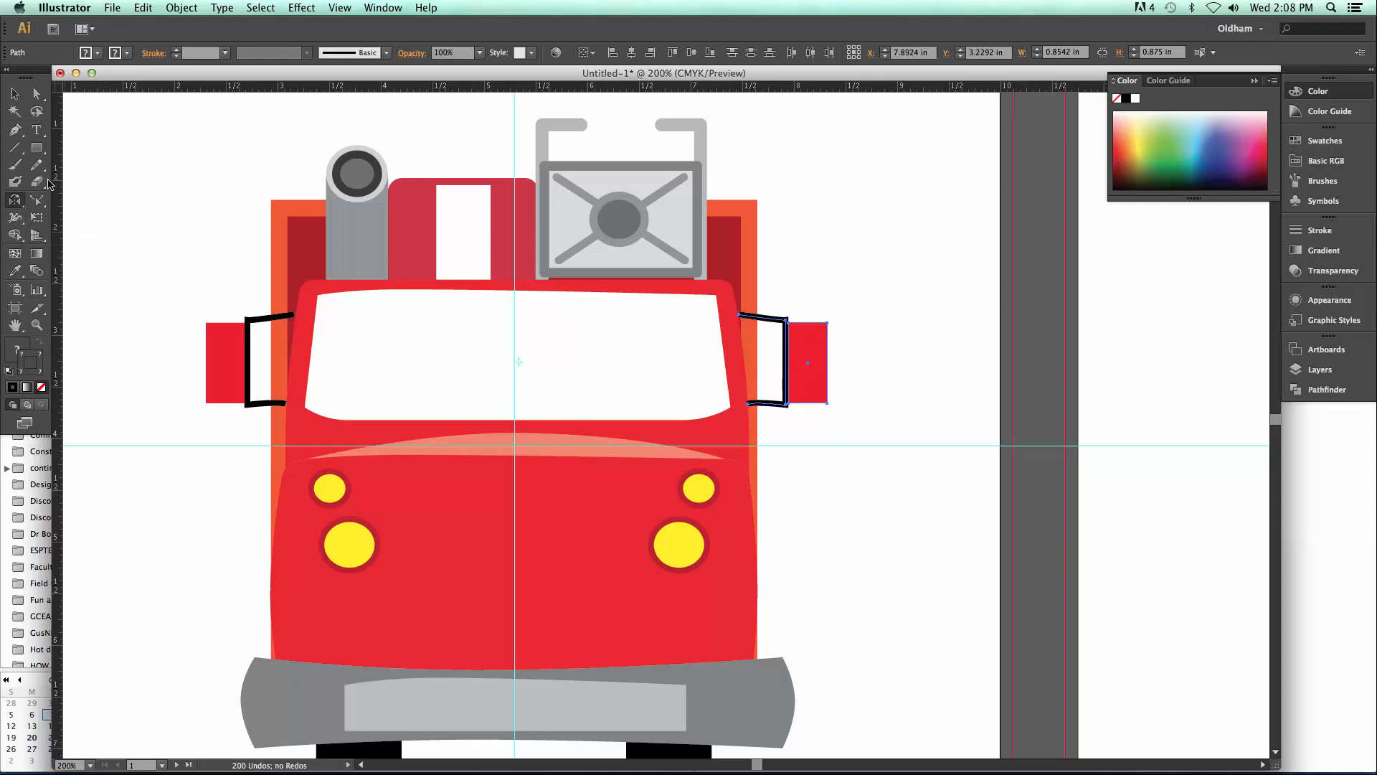
left_click(14, 93)
left_click(145, 339)
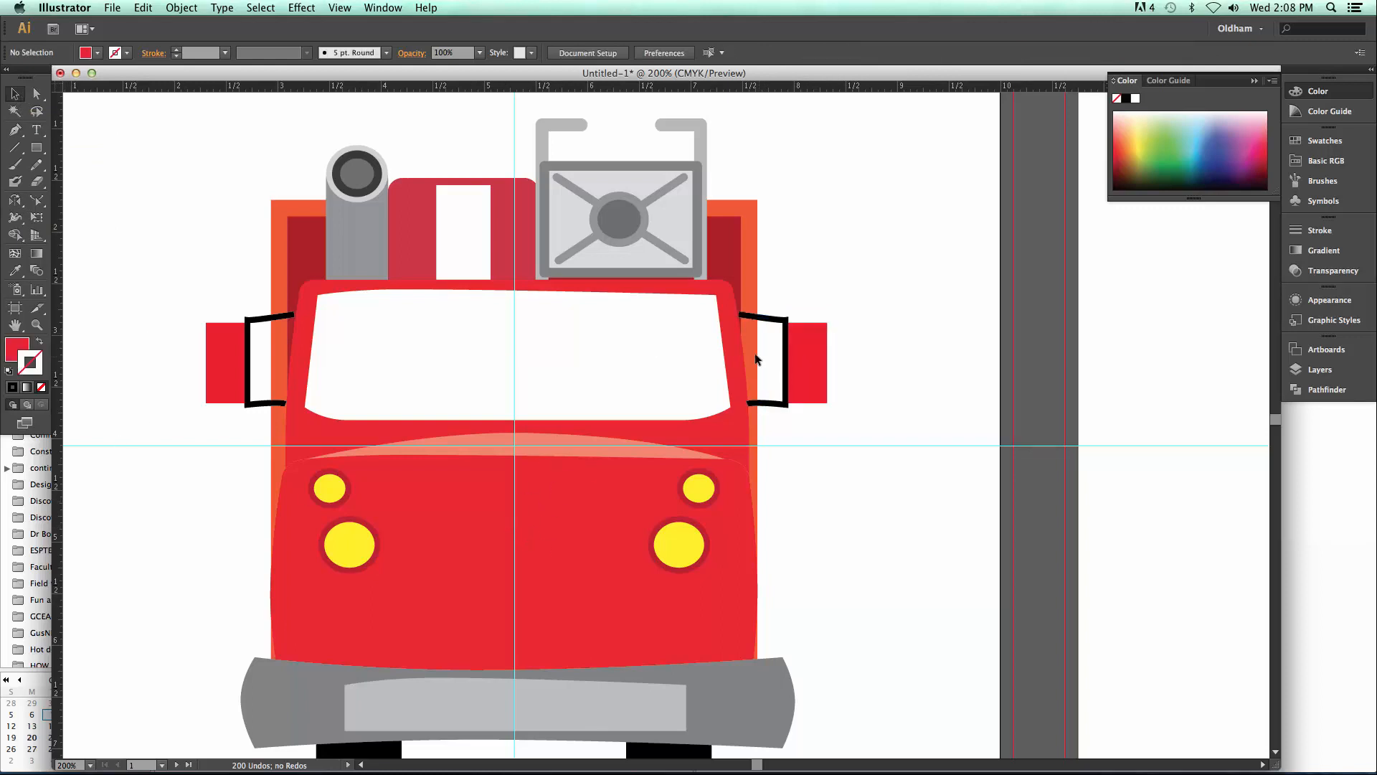
Widen the right mirror's bracket inward to 0.4827 in so its upper end overlaps the red cab
left_click(37, 324)
left_click_drag(728, 294, 749, 330)
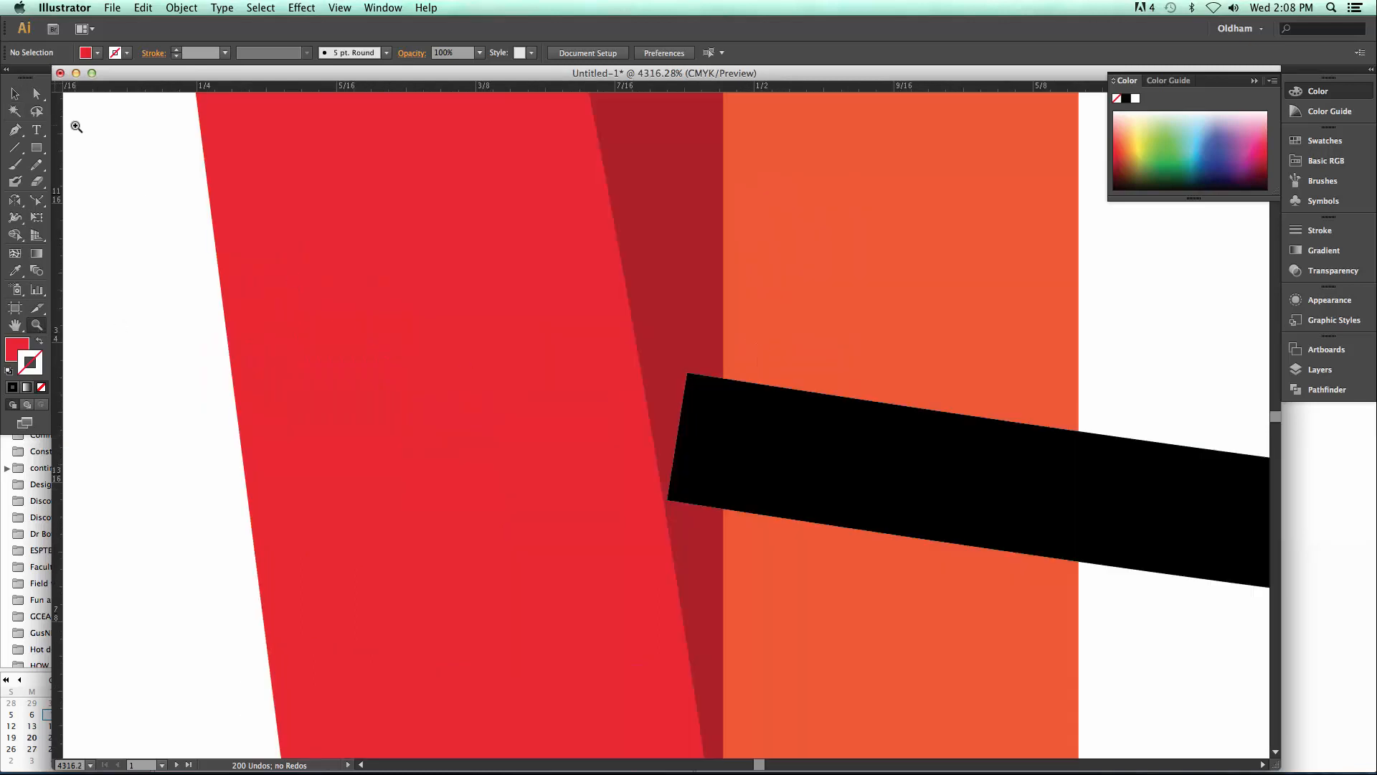
key("super+minus")
key("super+minus")
key("super+minus")
key("super+minus")
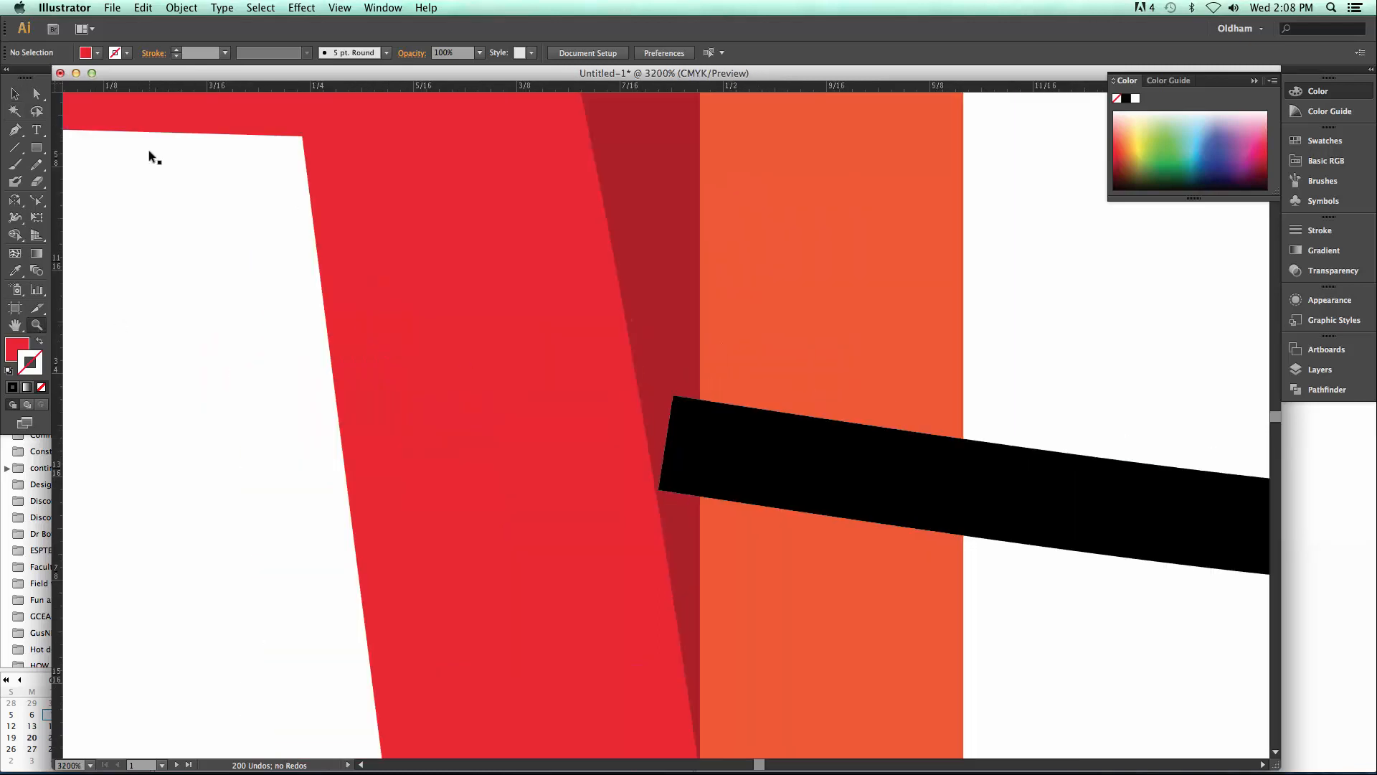
left_click(15, 94)
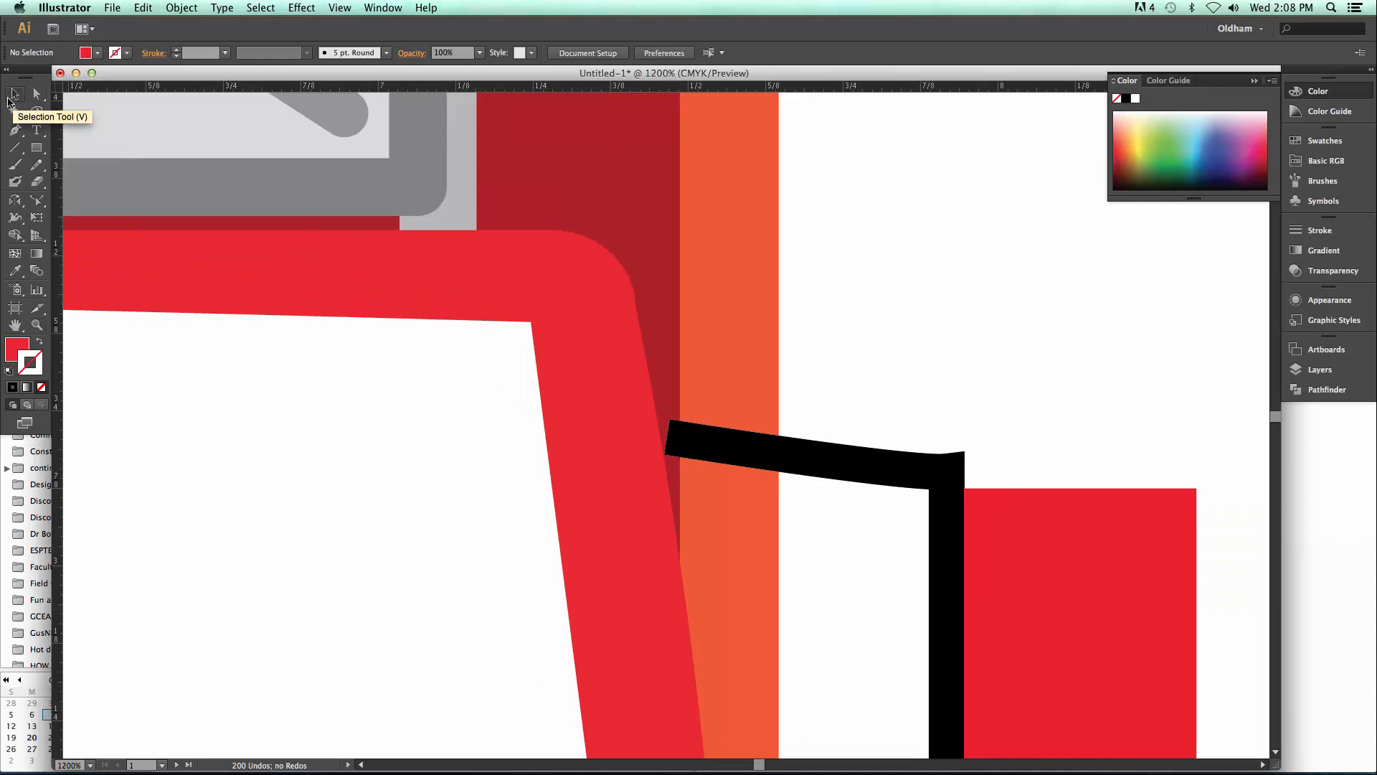
left_click(750, 455)
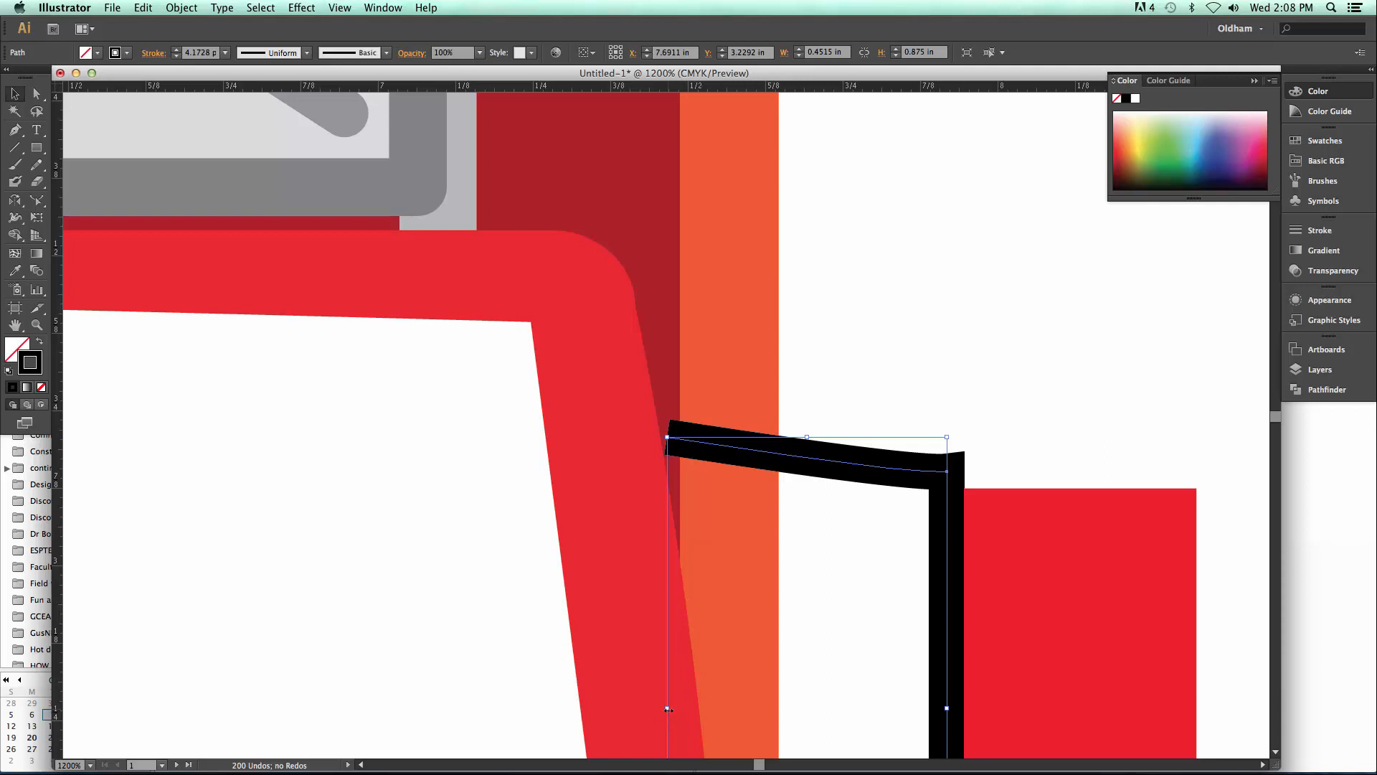
left_click_drag(667, 708, 648, 709)
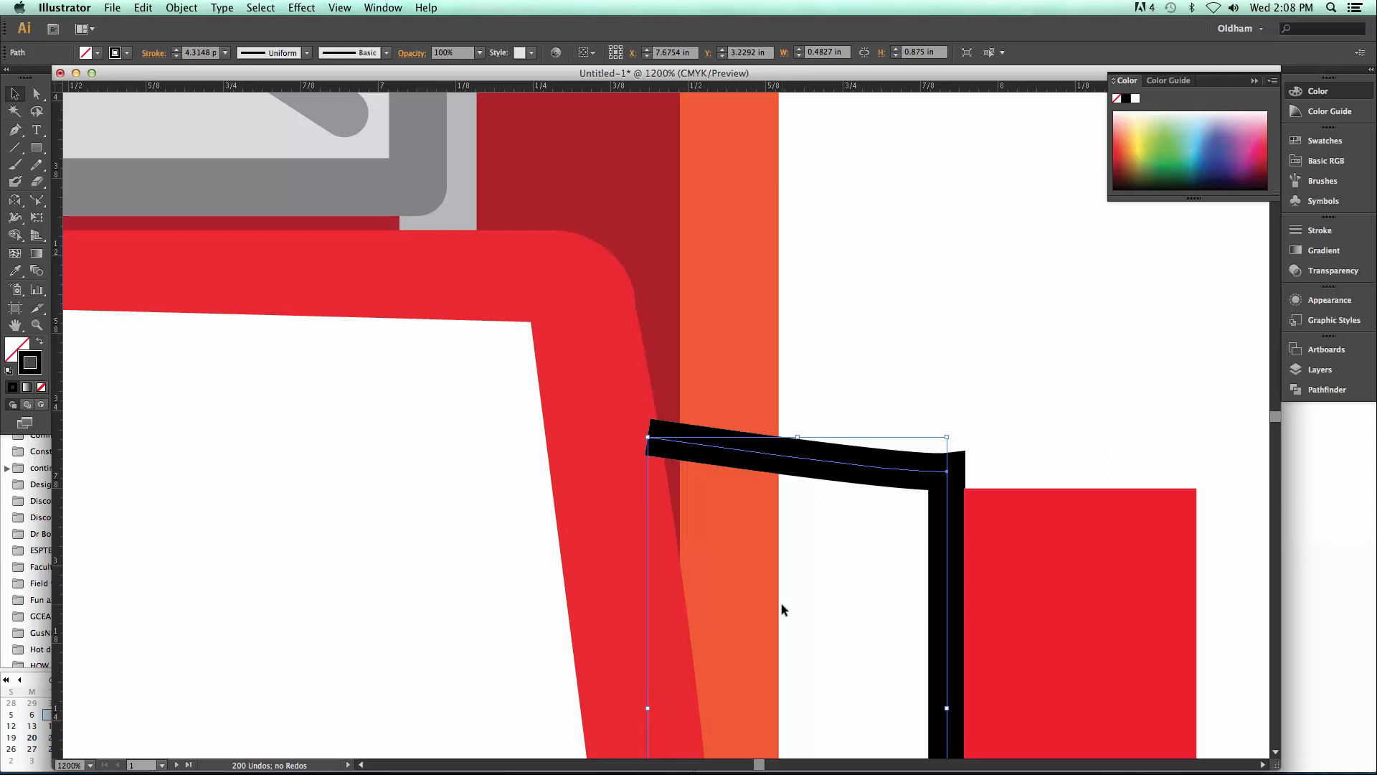
Restack the right bracket behind the red cab but in front of the orange body, and check both of its ends
key("super+shift+b")
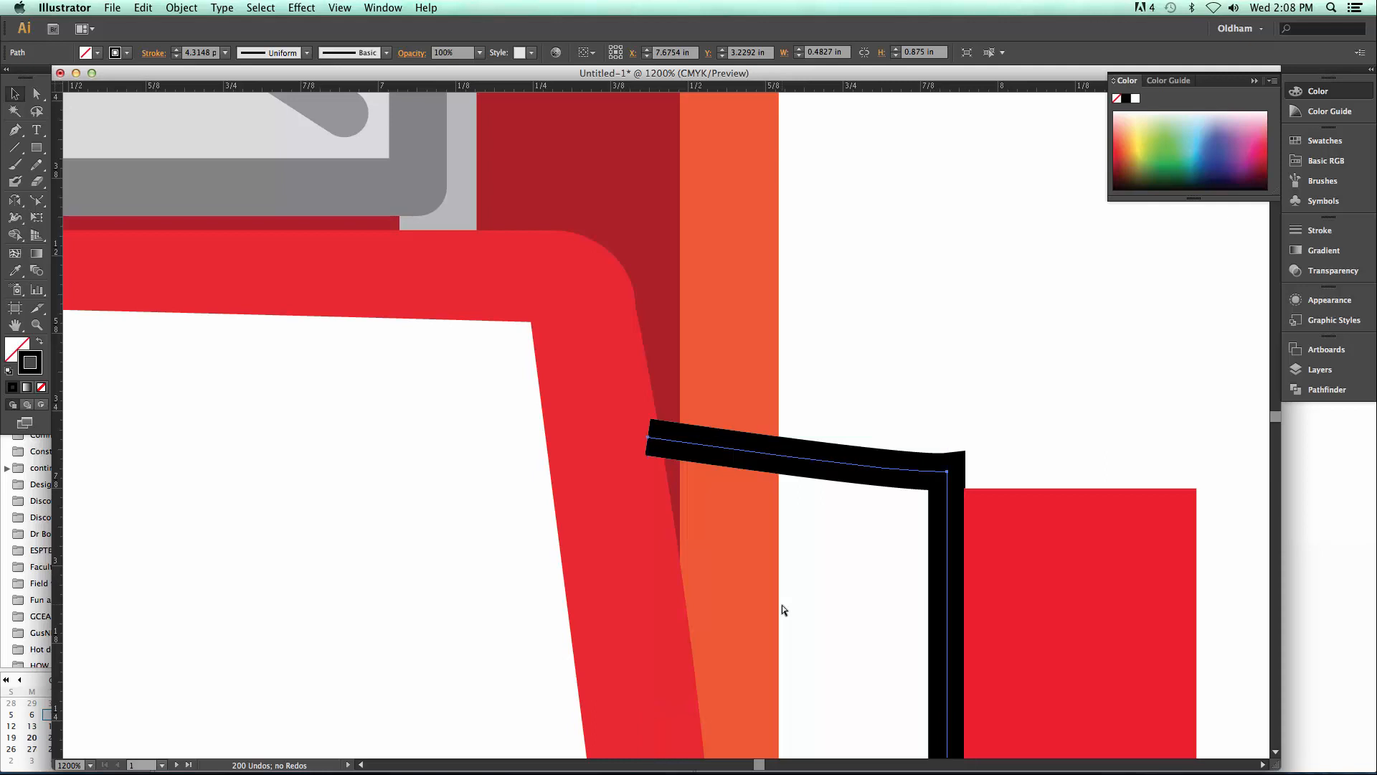
key("super+shift+bracketleft")
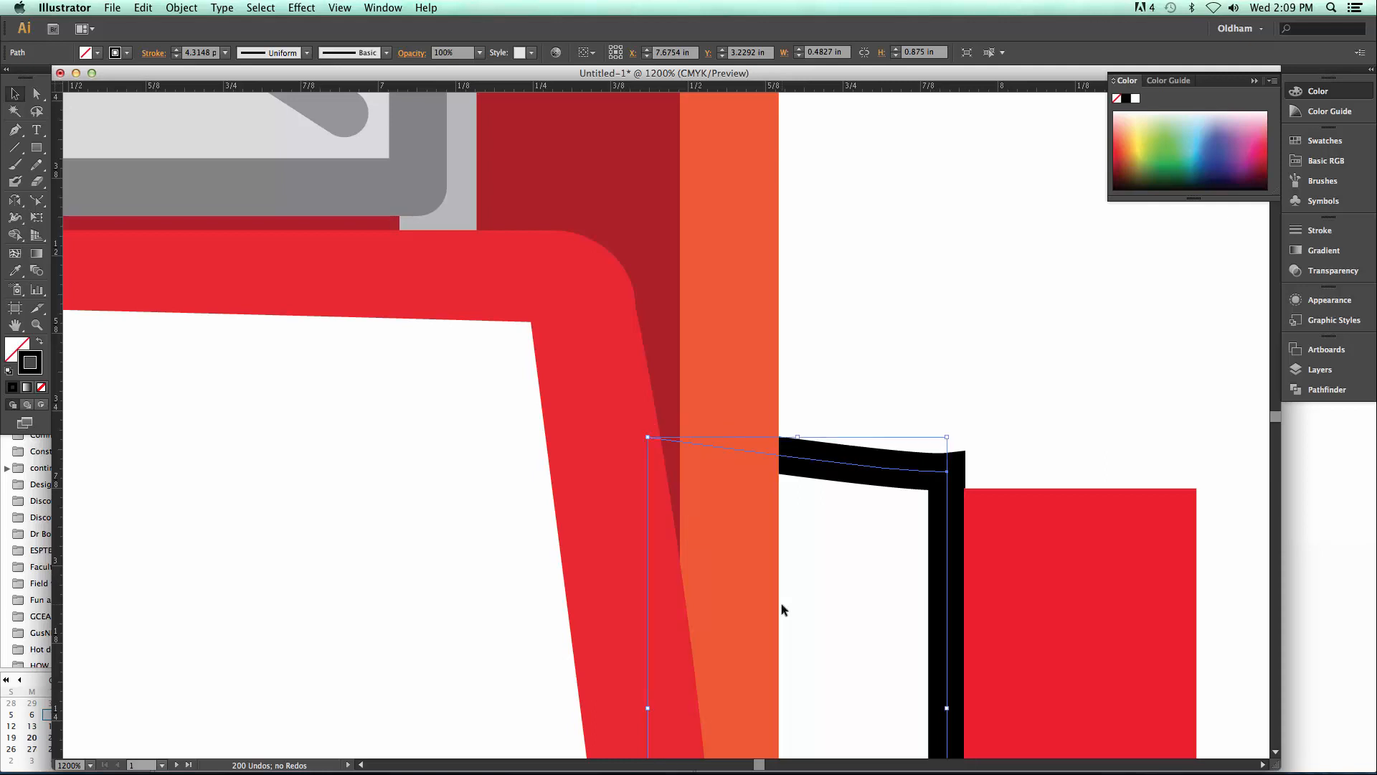
key("super")
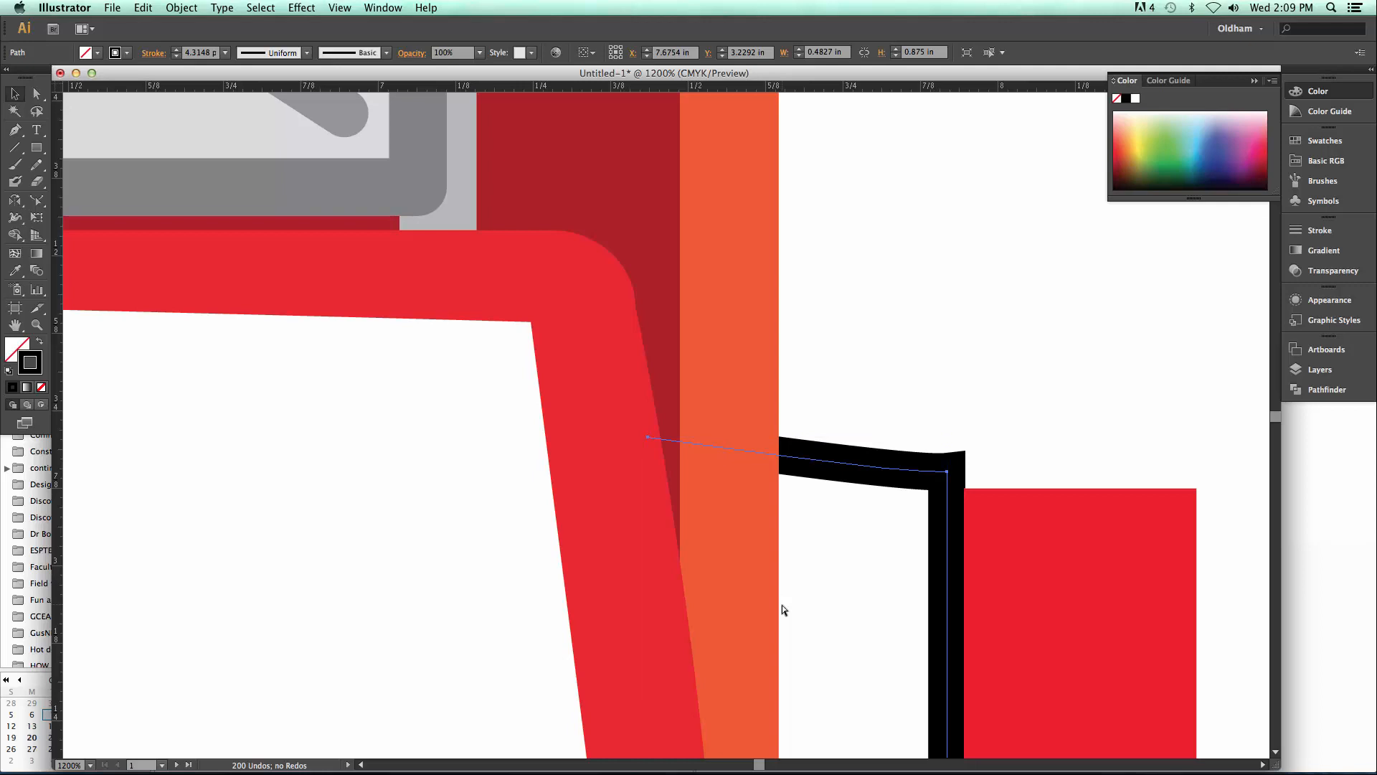
key("super+bracketright")
key("super")
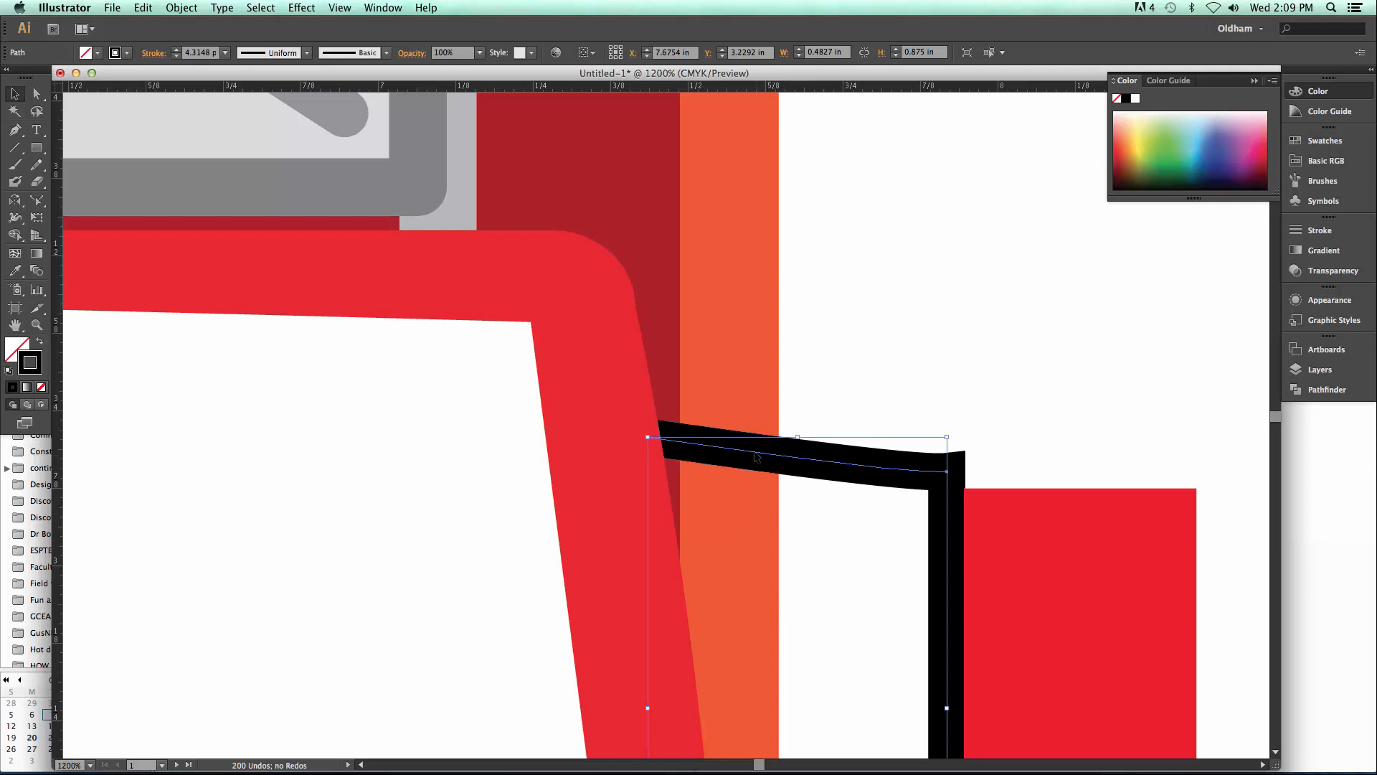
scroll(748, 513, "up", 4)
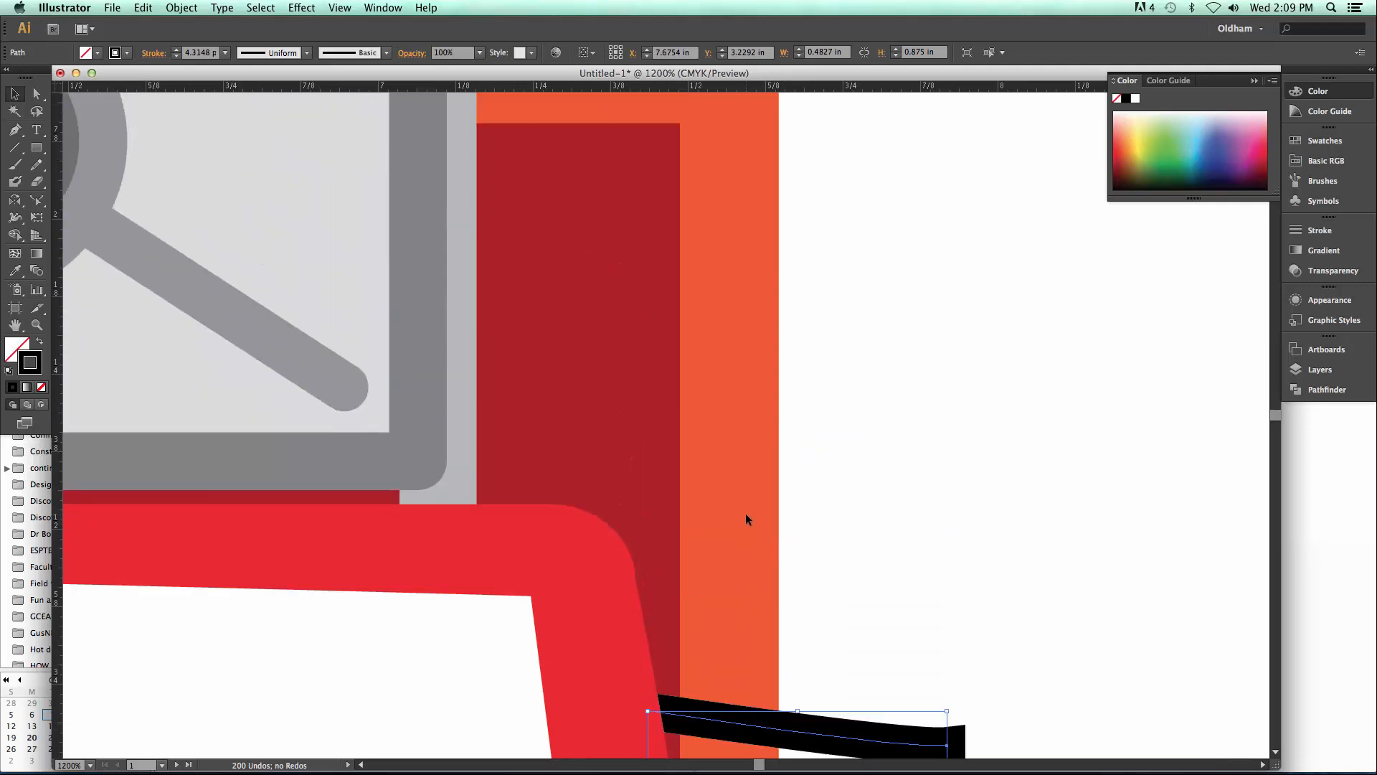
scroll(739, 502, "down", 10)
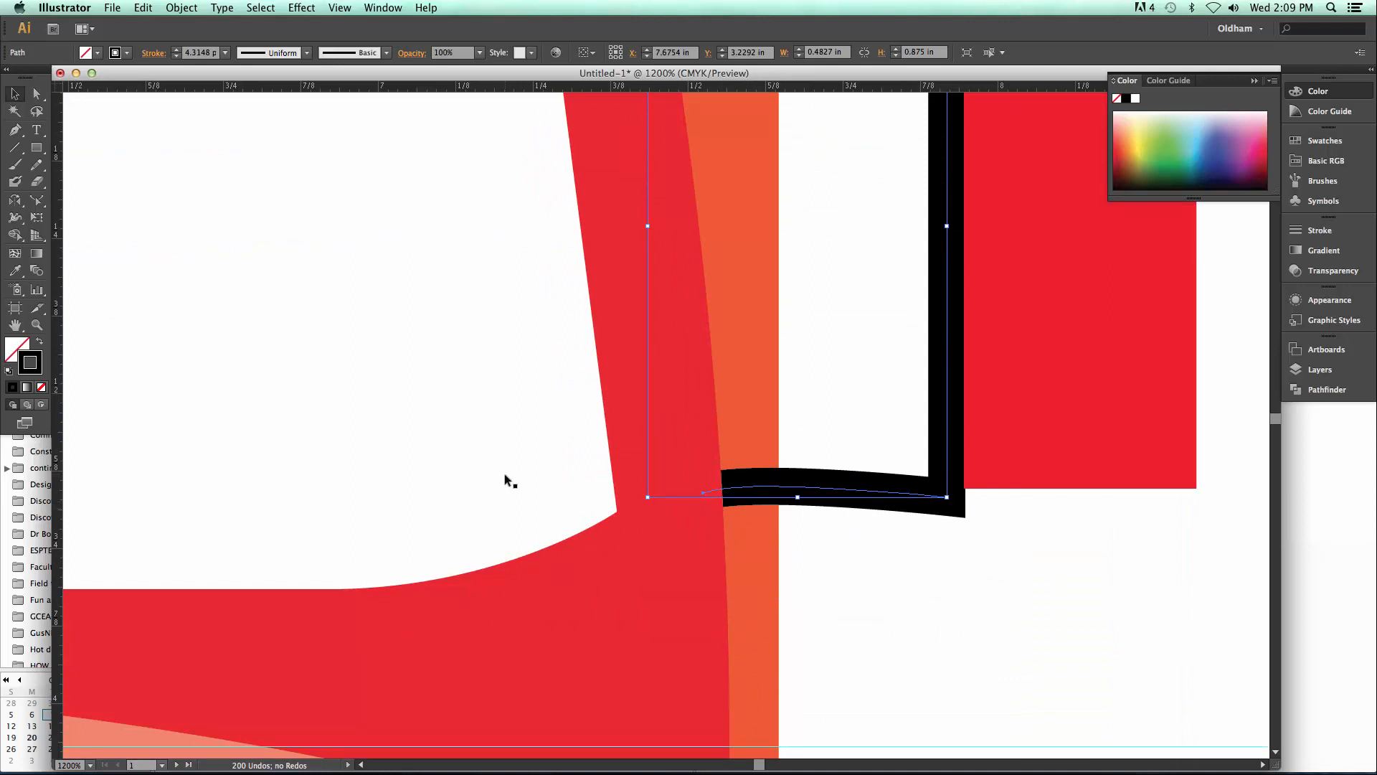
key("super+minus")
key("super+minus")
key("super+minus")
key("super+minus")
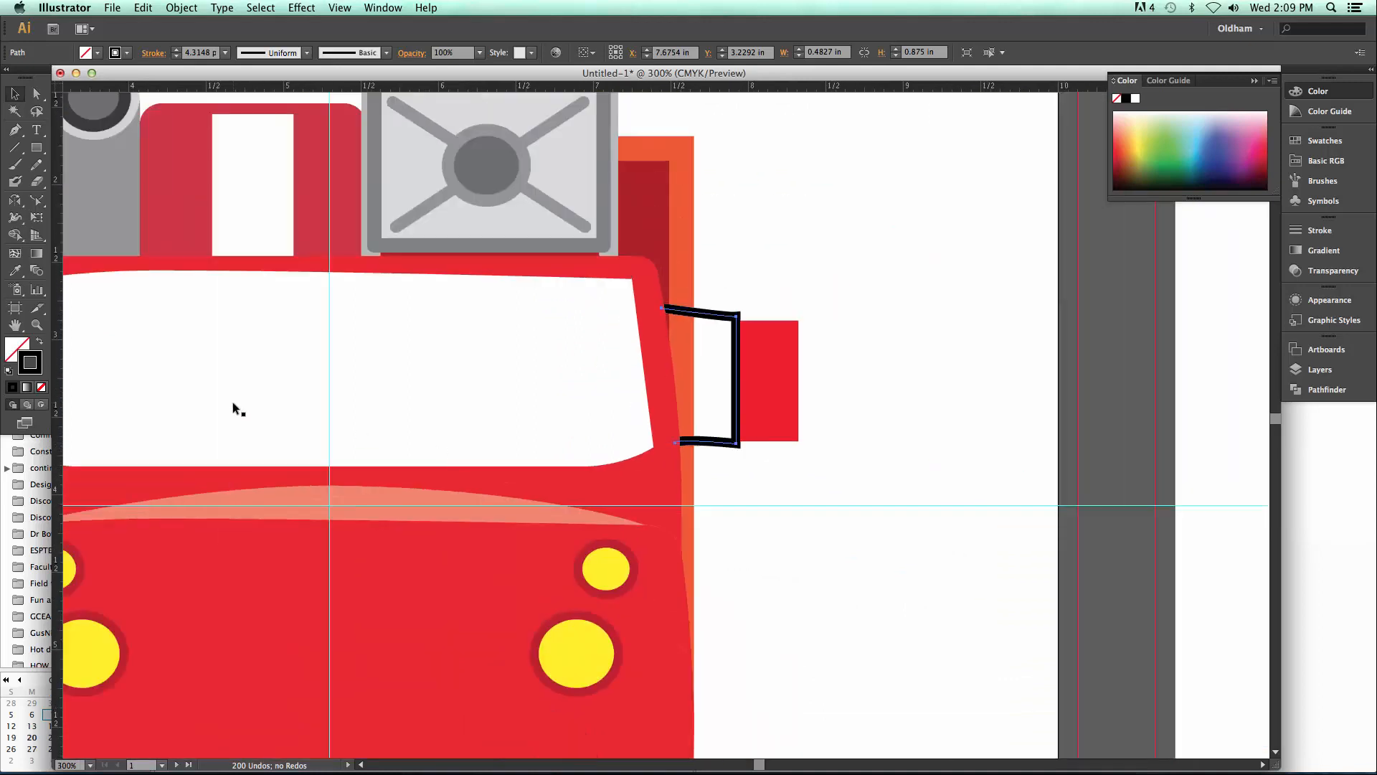
Extend the left mirror's bracket inward to 0.4841 in wide so its upper end overlaps the red cab
left_click_drag(233, 402, 631, 428)
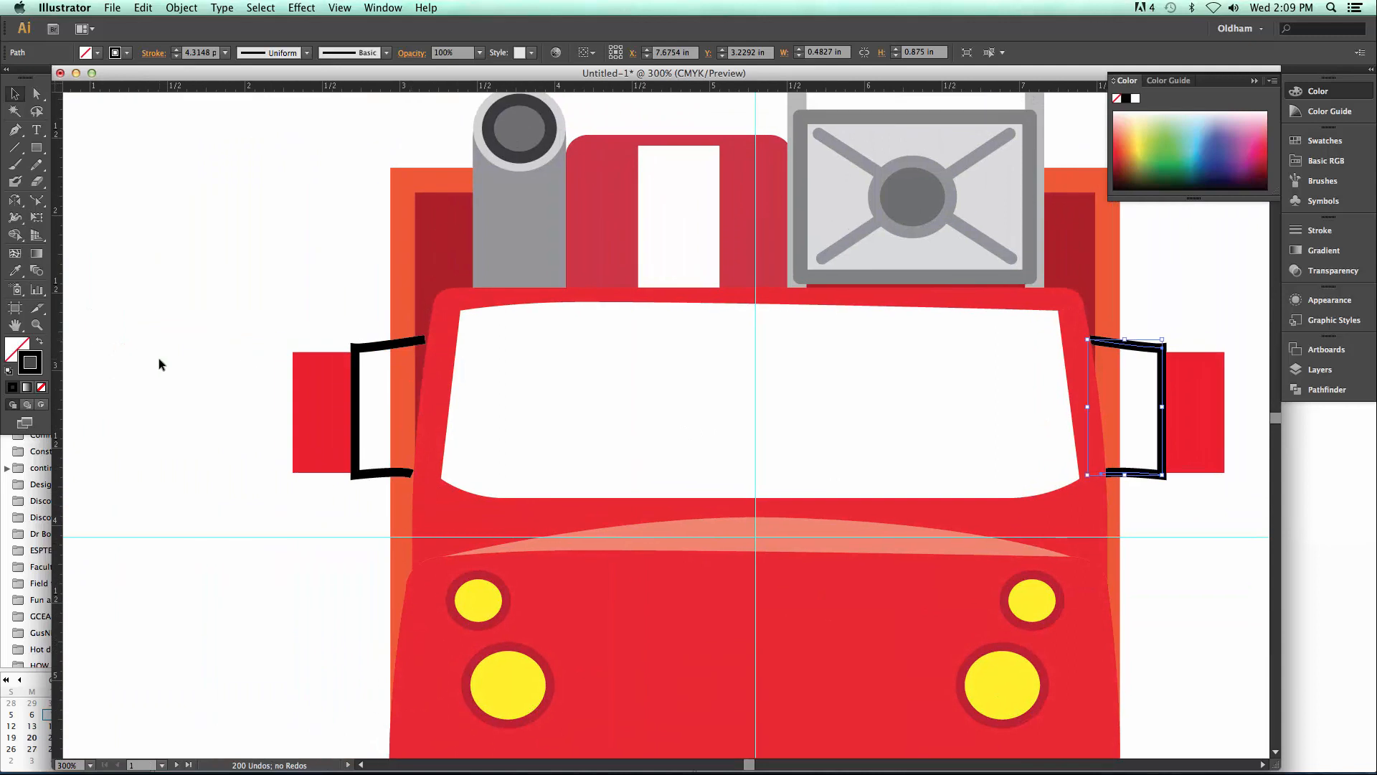
left_click(36, 325)
left_click_drag(411, 323, 441, 366)
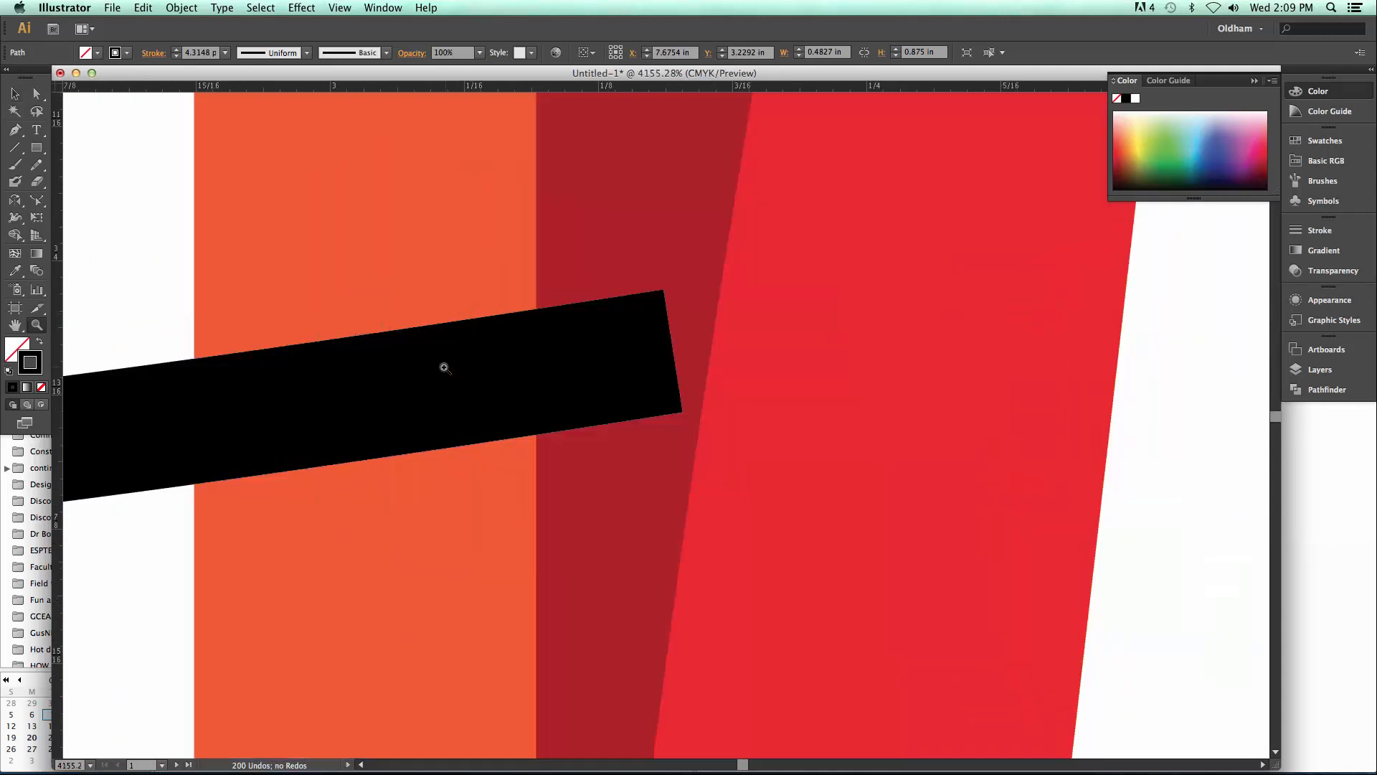
left_click(16, 97)
left_click(583, 370)
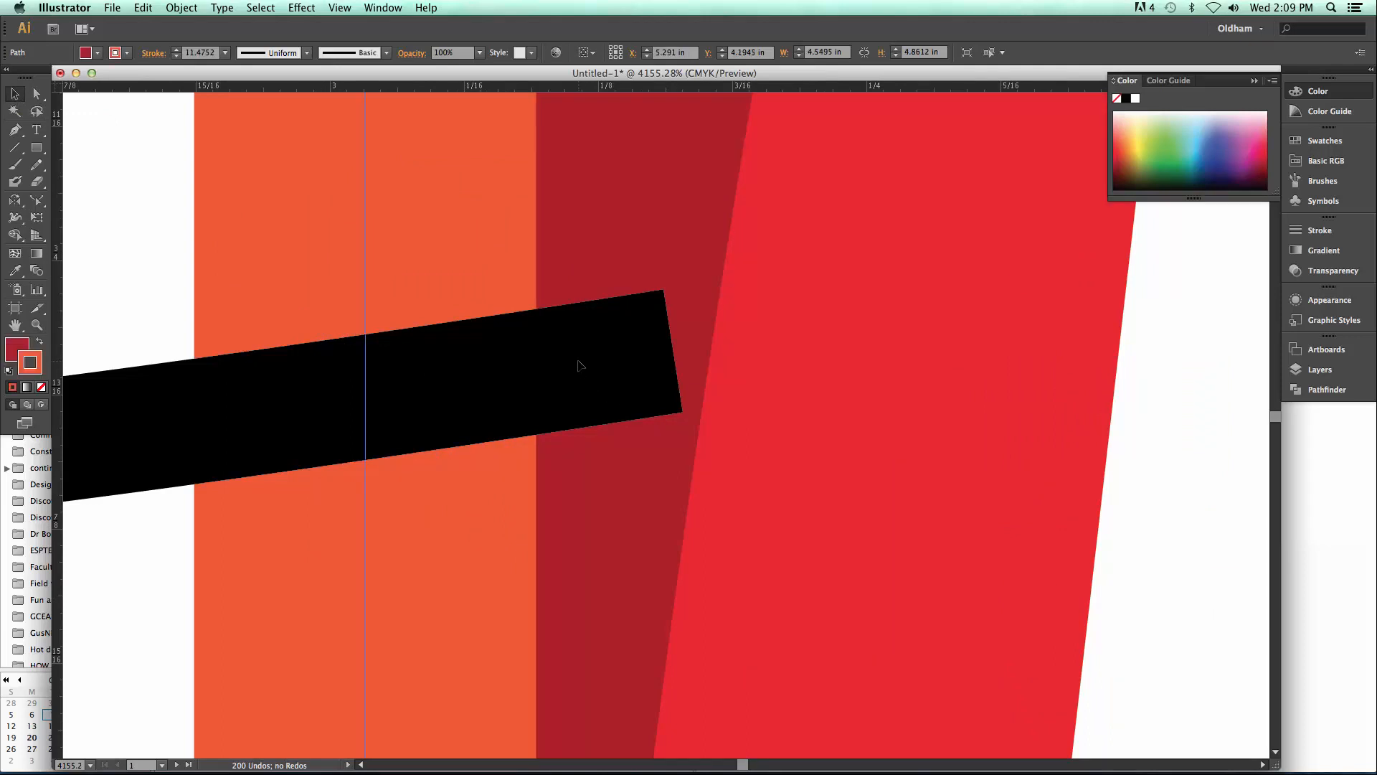
left_click(584, 372)
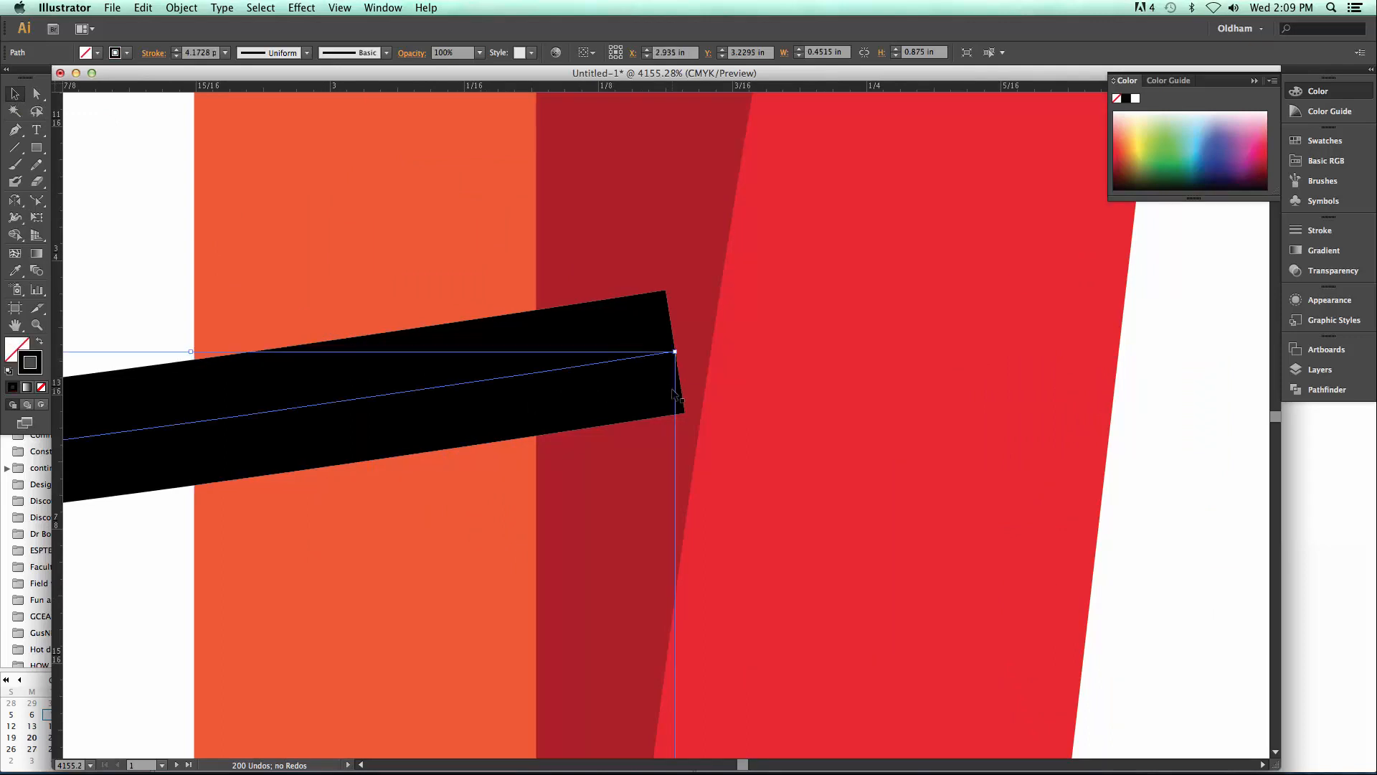
left_click_drag(675, 351, 746, 344)
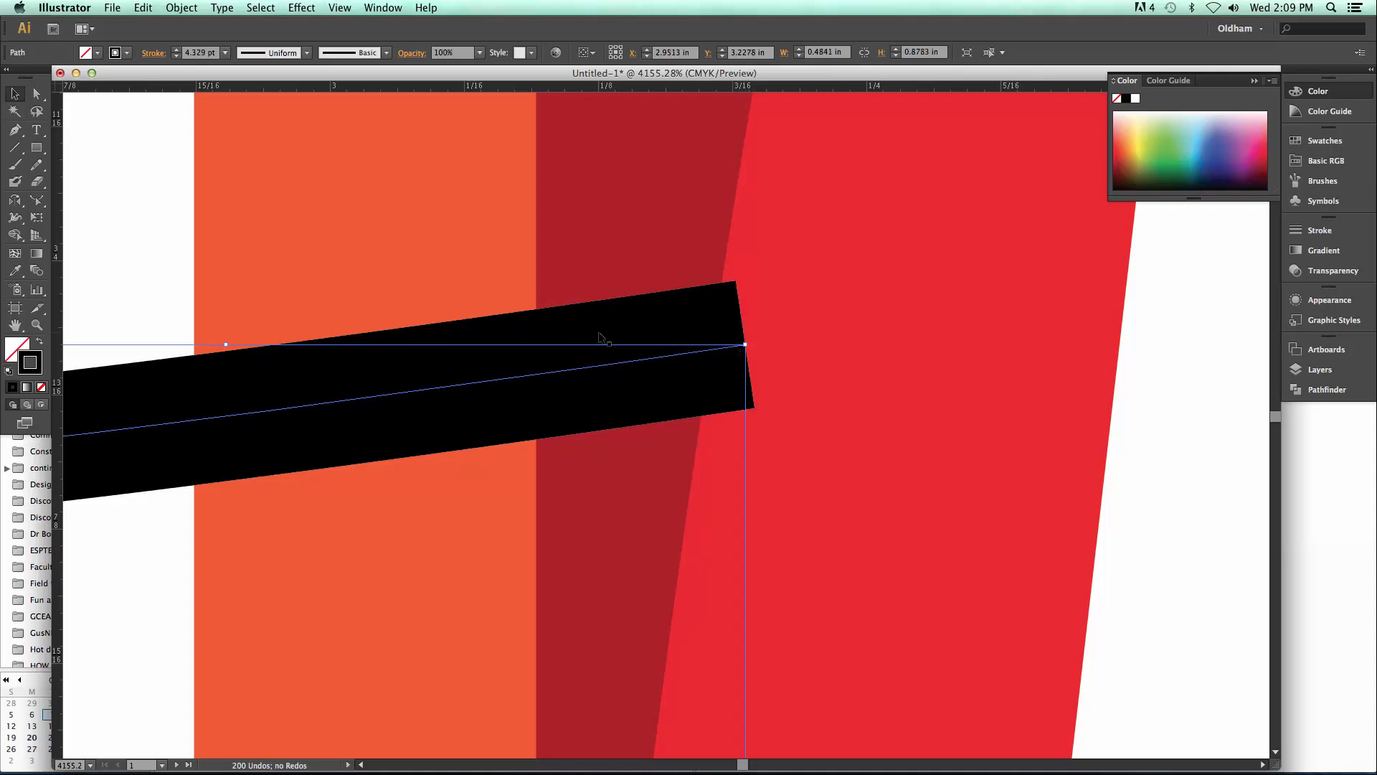
Restack the left bracket behind the red cab but in front of the orange body, and deselect it
key("super+shift+bracketleft")
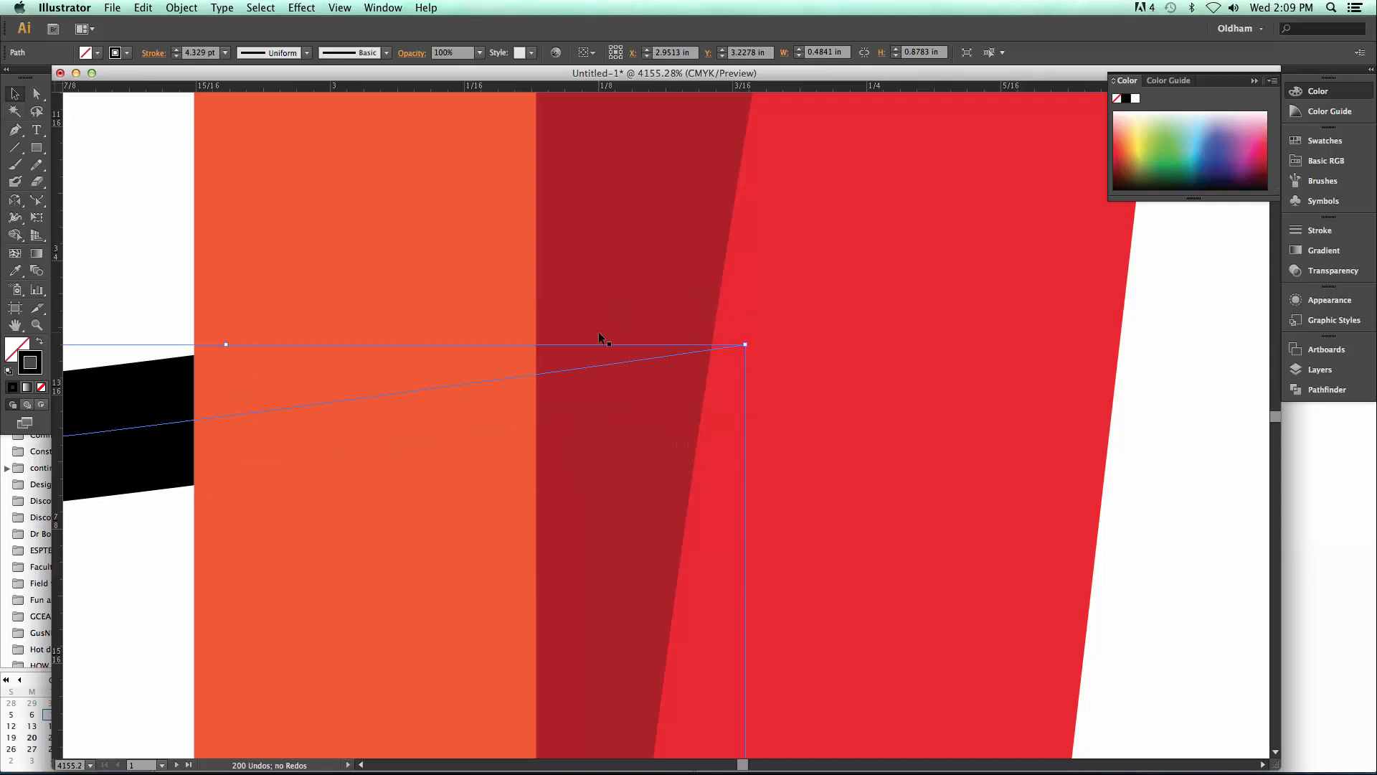
key("super")
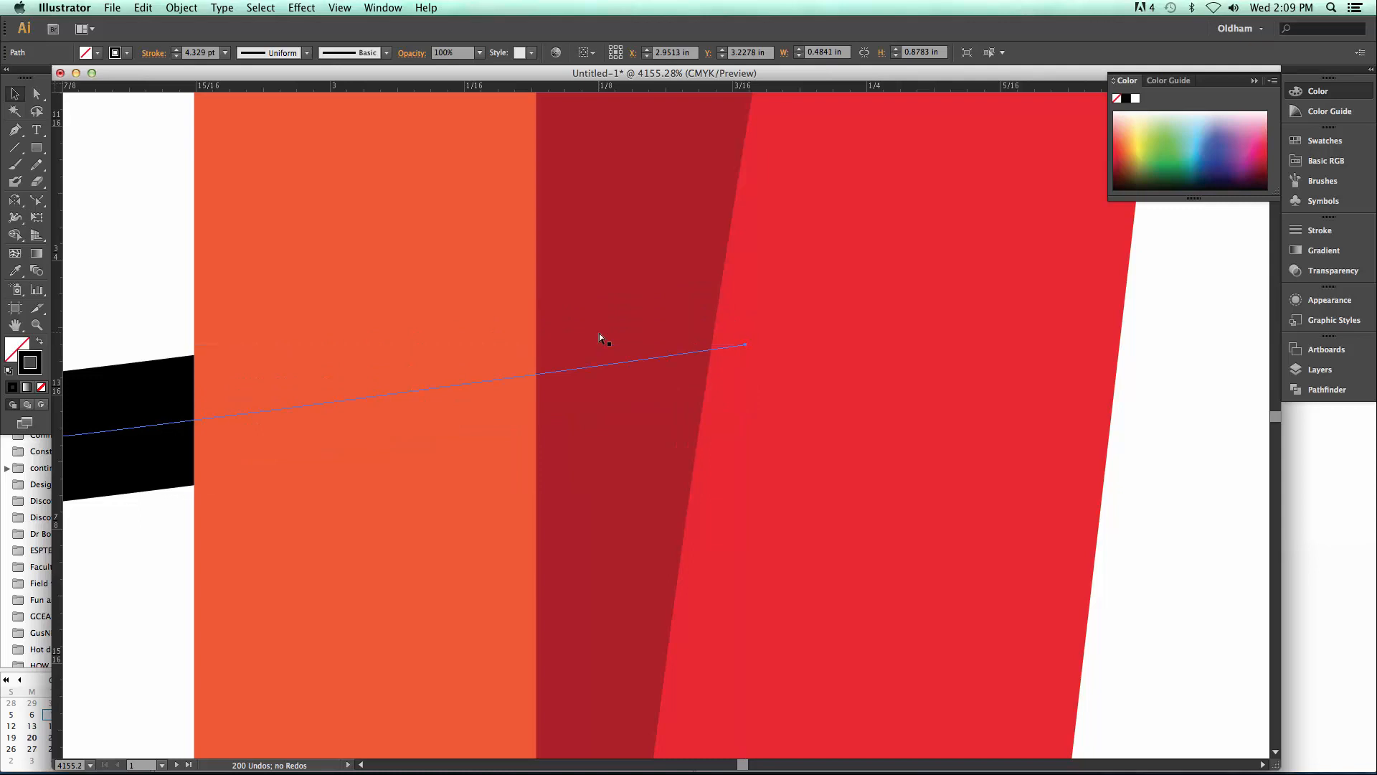
key("super+bracketright")
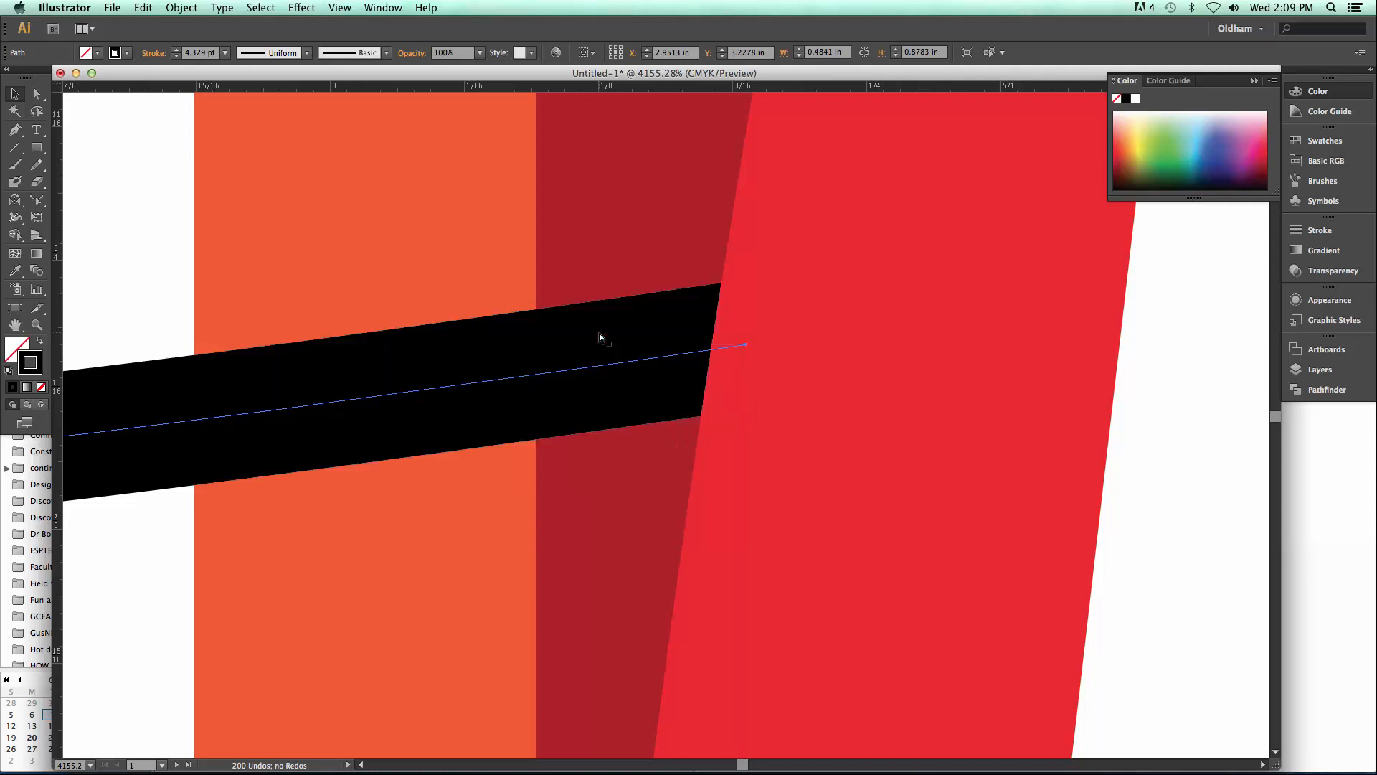
key("super+bracketleft")
key("super+bracketright")
key("super+bracketright")
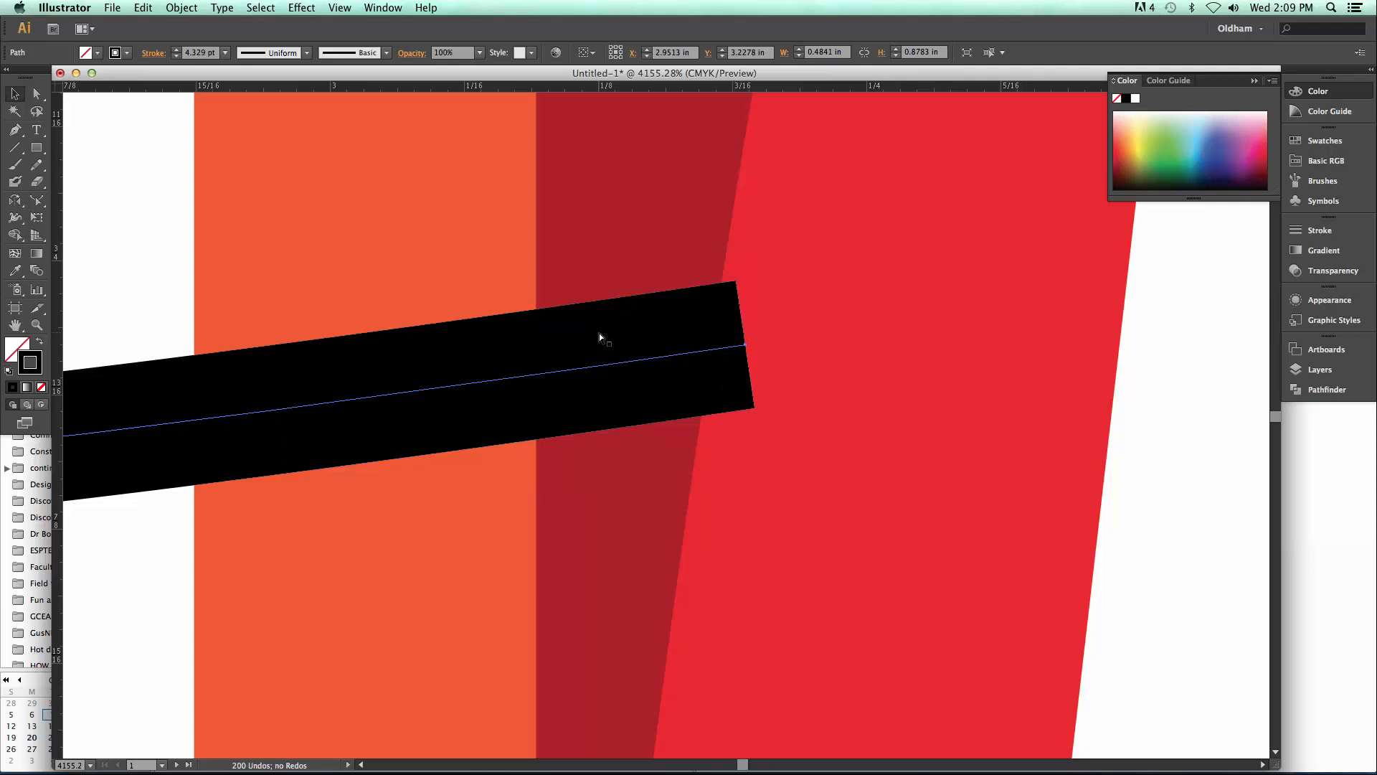
key("super+bracketleft")
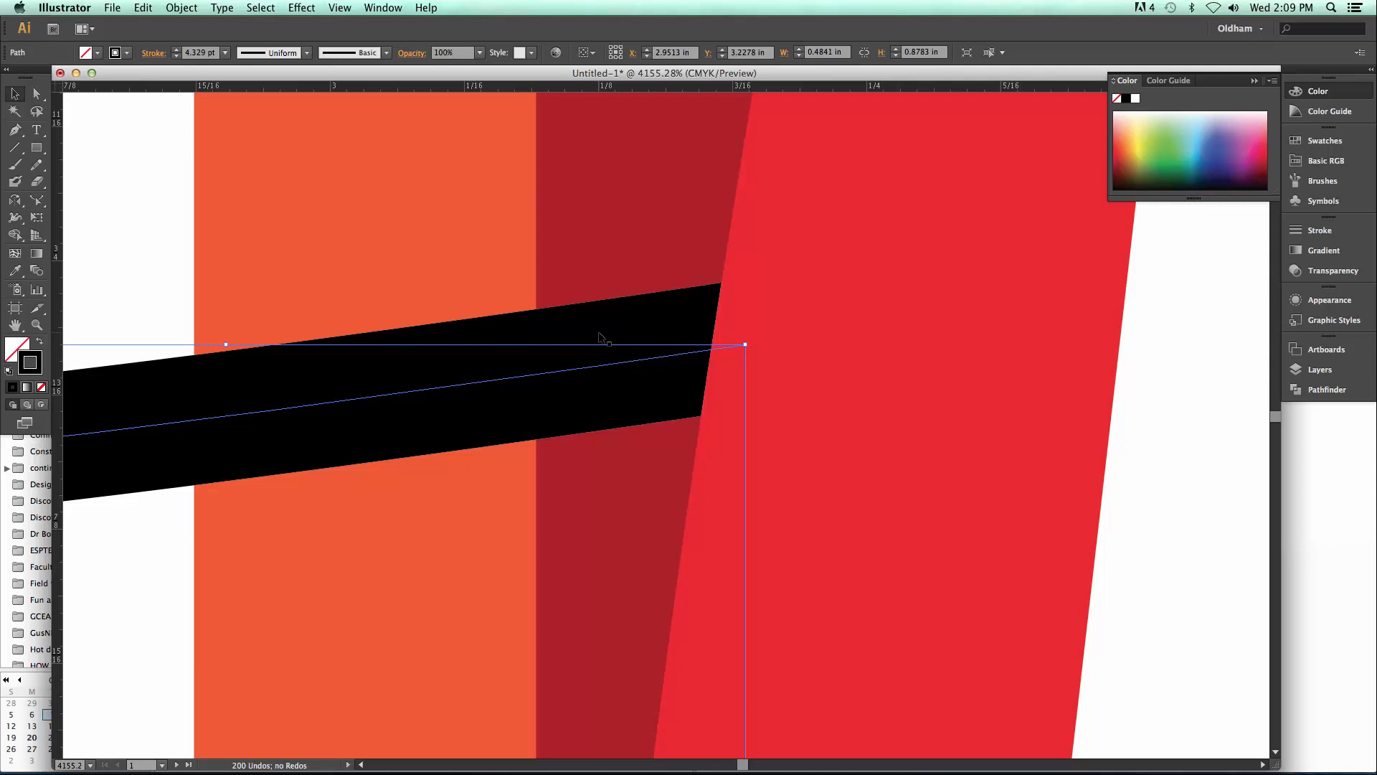
key("super+0")
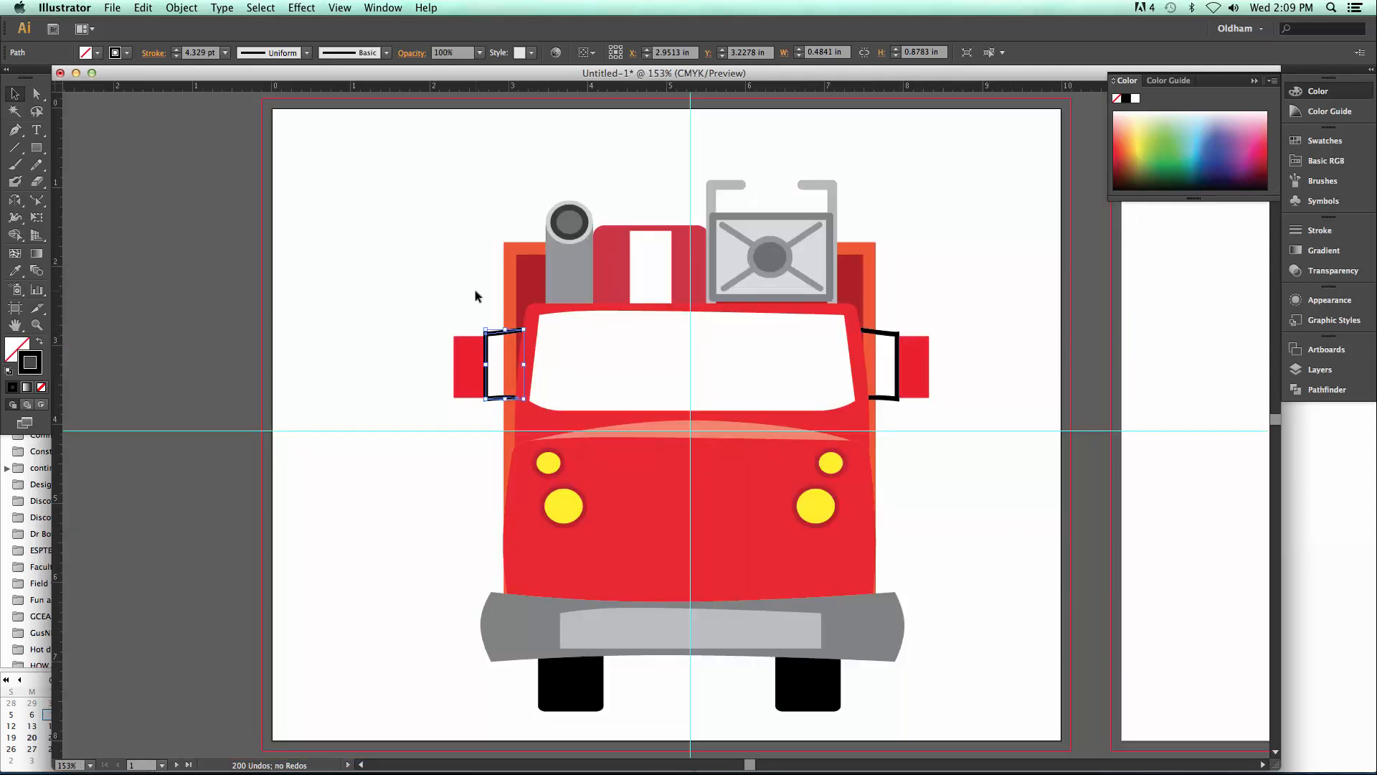
left_click(345, 251)
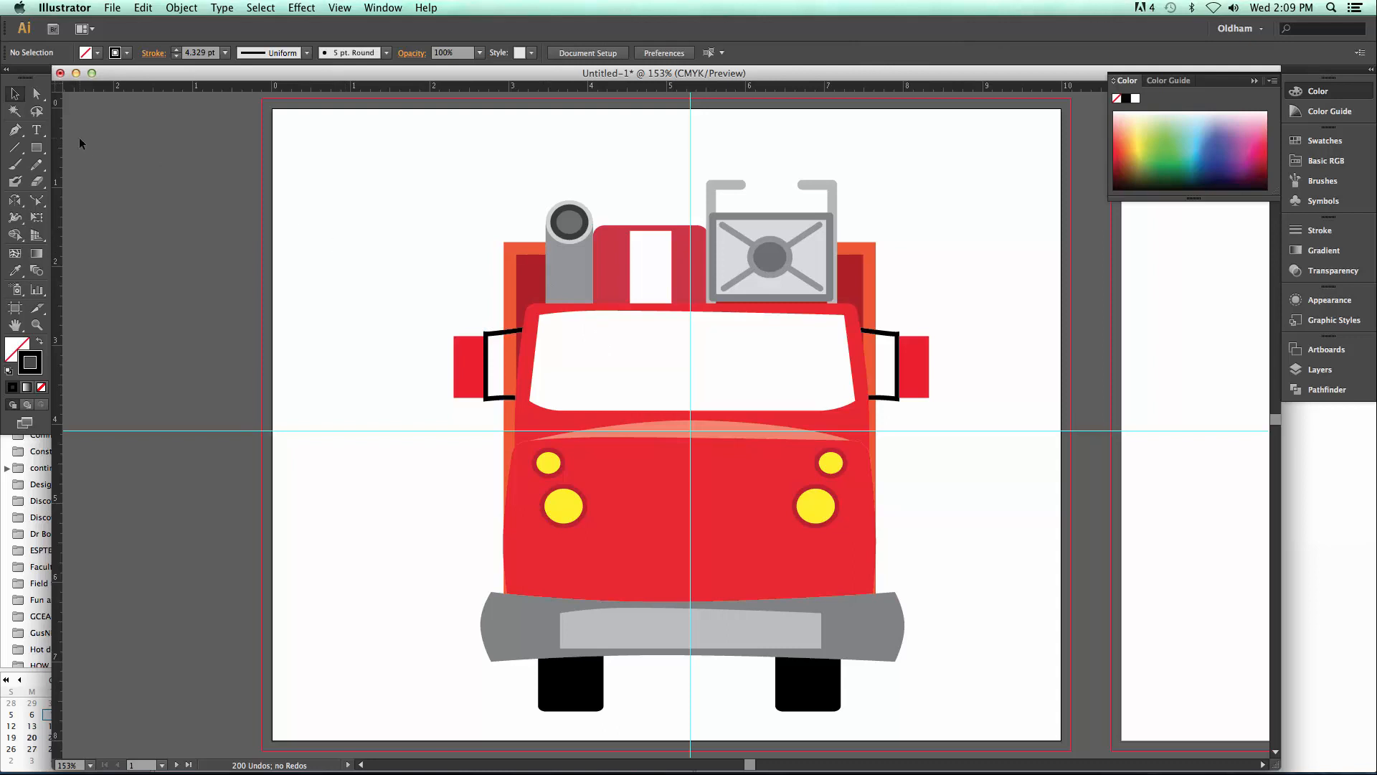
Select both mirrors with their brackets' outer corner points, raise them slightly to Y 3.2244 in, and deselect them
left_click(36, 94)
left_click_drag(445, 324, 500, 430)
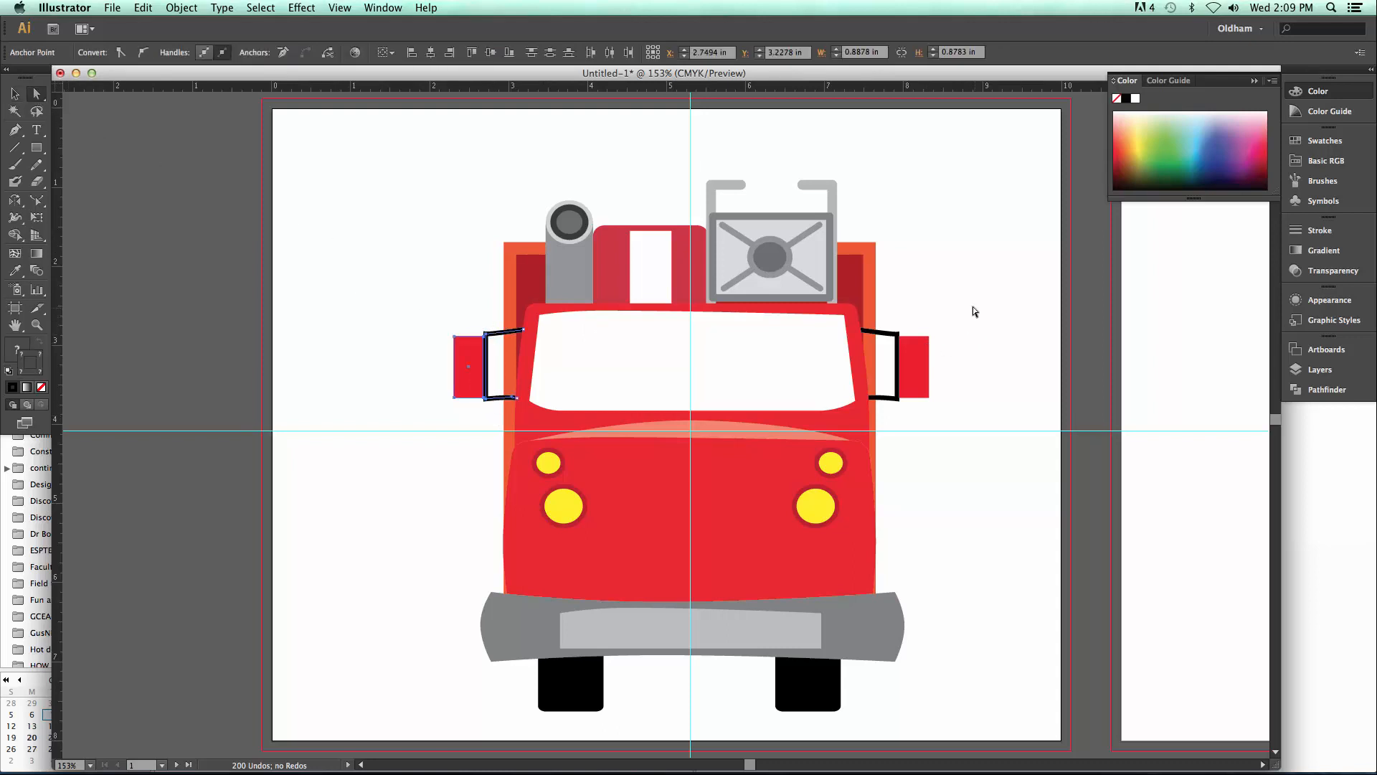
left_click_drag(962, 306, 892, 414)
key("Up")
key("Up")
key("Up")
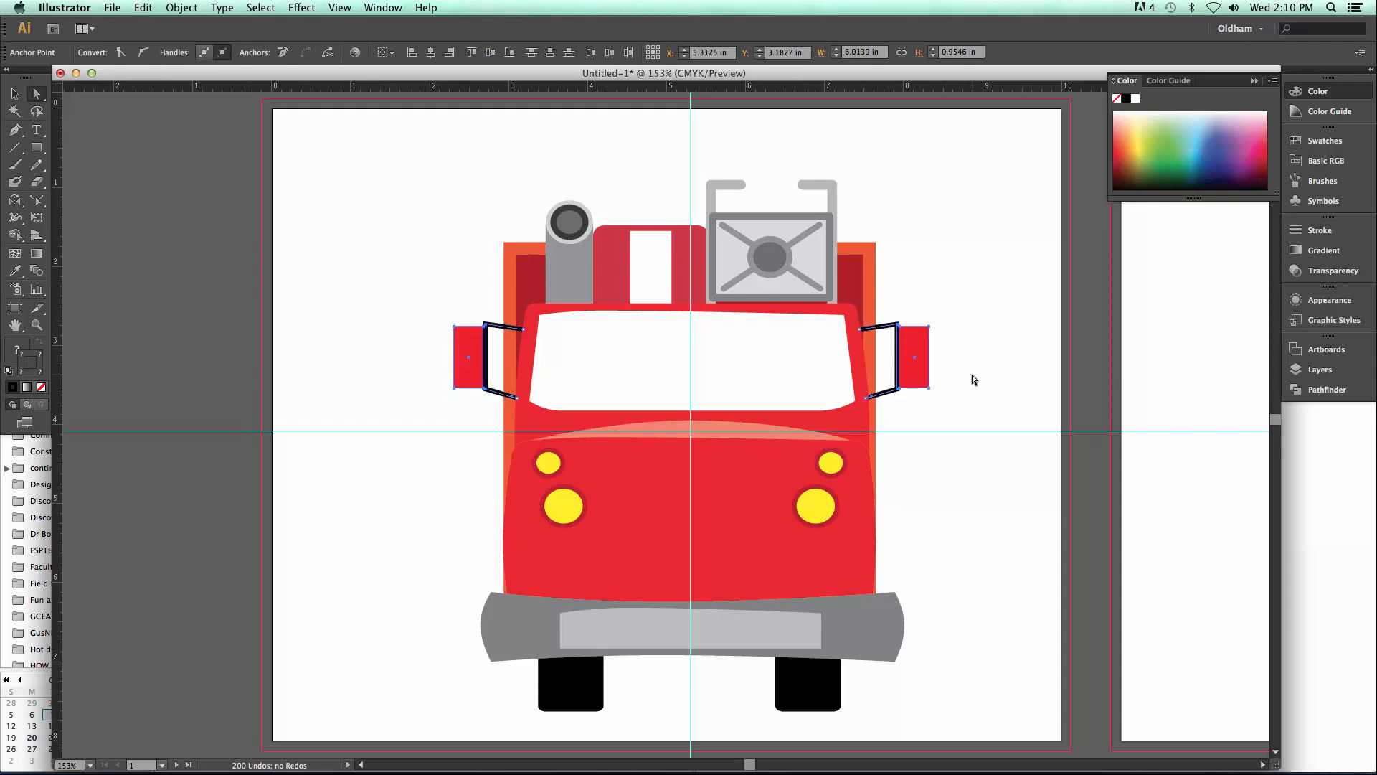
key("Down")
key("Down")
key("Down")
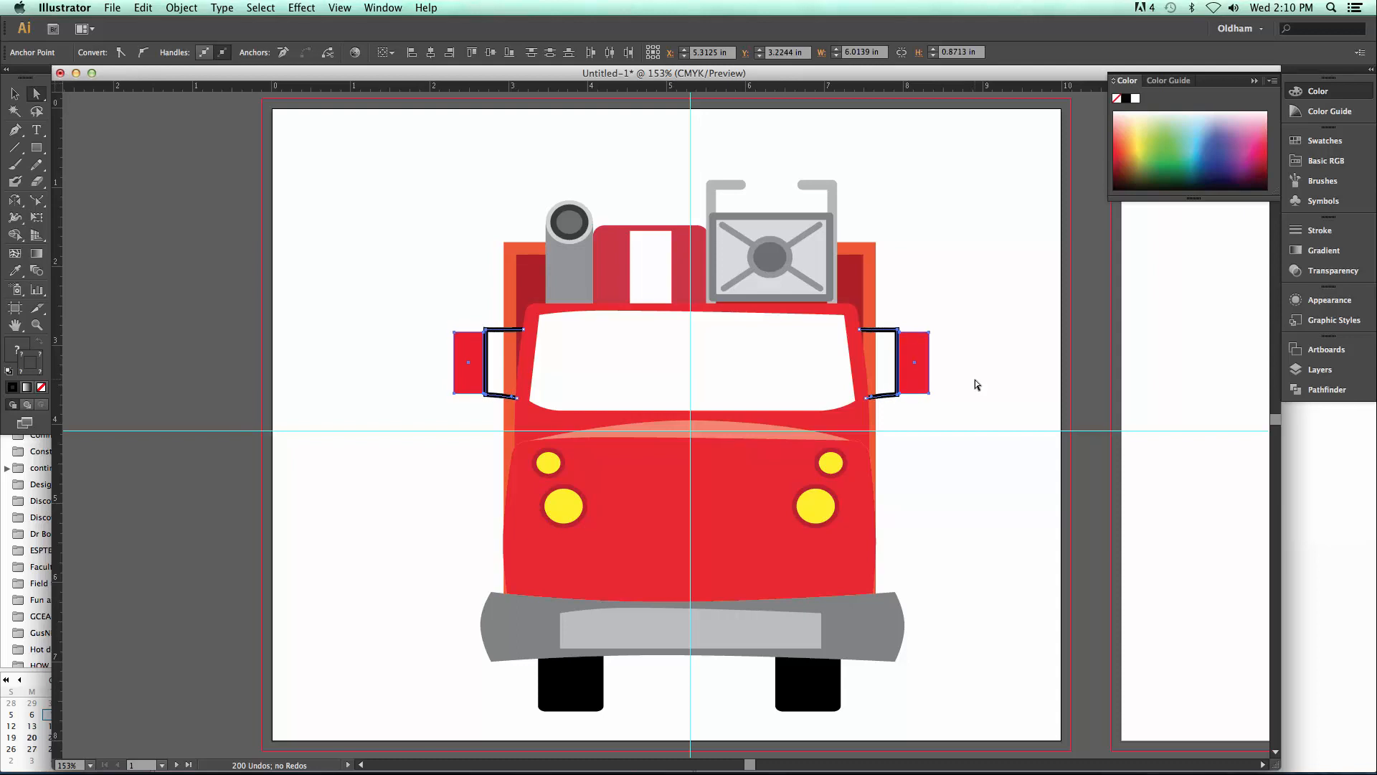
left_click(980, 381)
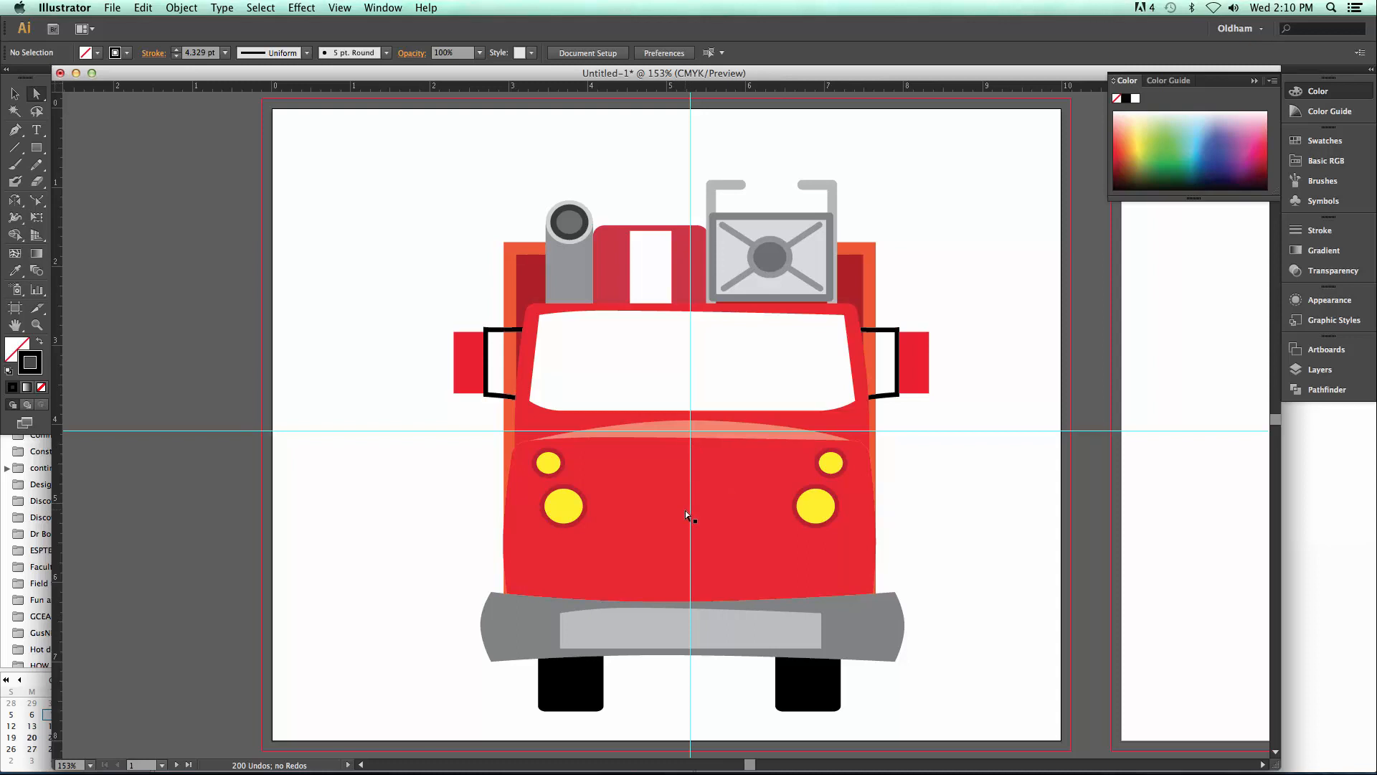
Draw a rounded rectangle about 1.91 by 2.36 in at the centre of the hood, with black fill and no stroke
mouse_move(539, 762)
left_click(34, 146)
left_click(41, 151)
left_click(115, 164)
mouse_move(690, 519)
left_mouse_down()
mouse_move(749, 566)
mouse_move(763, 629)
left_mouse_up()
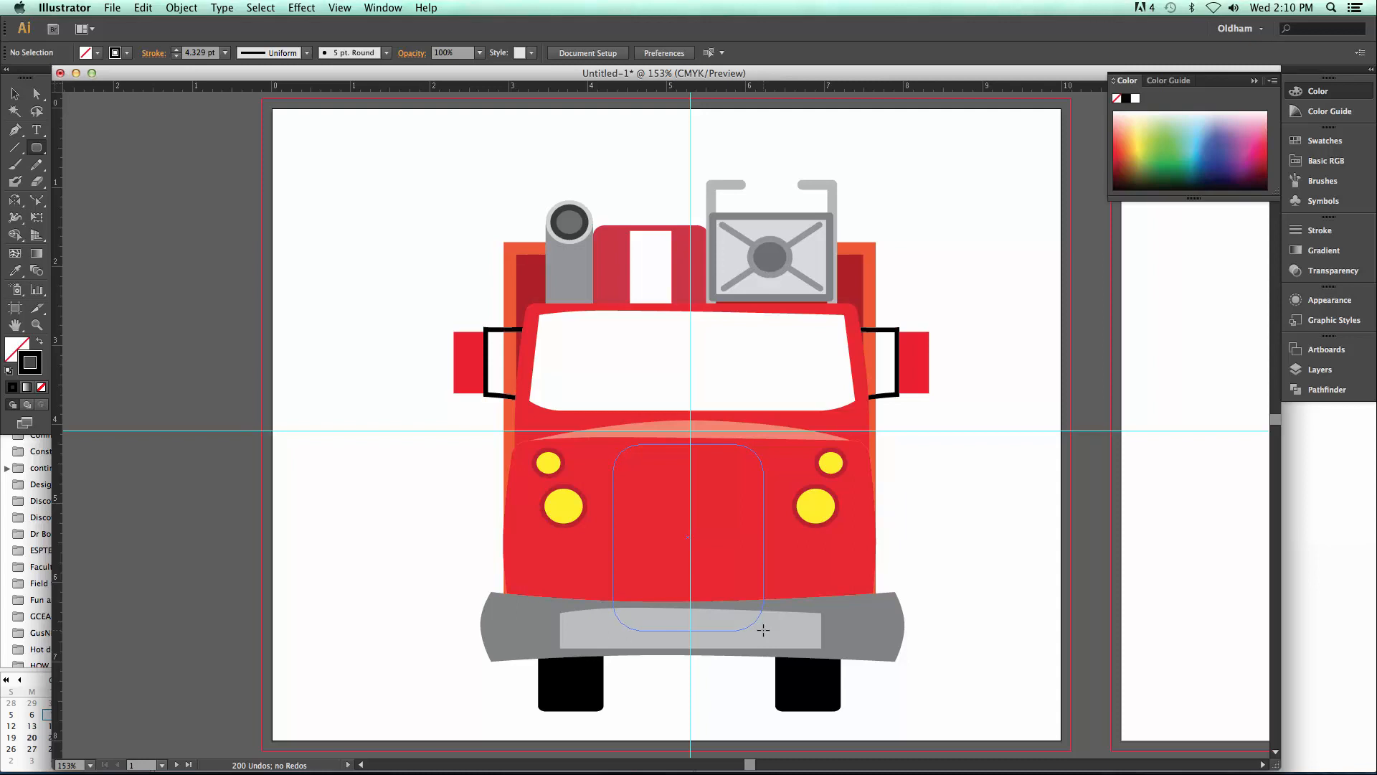
left_click_drag(764, 629, 763, 629)
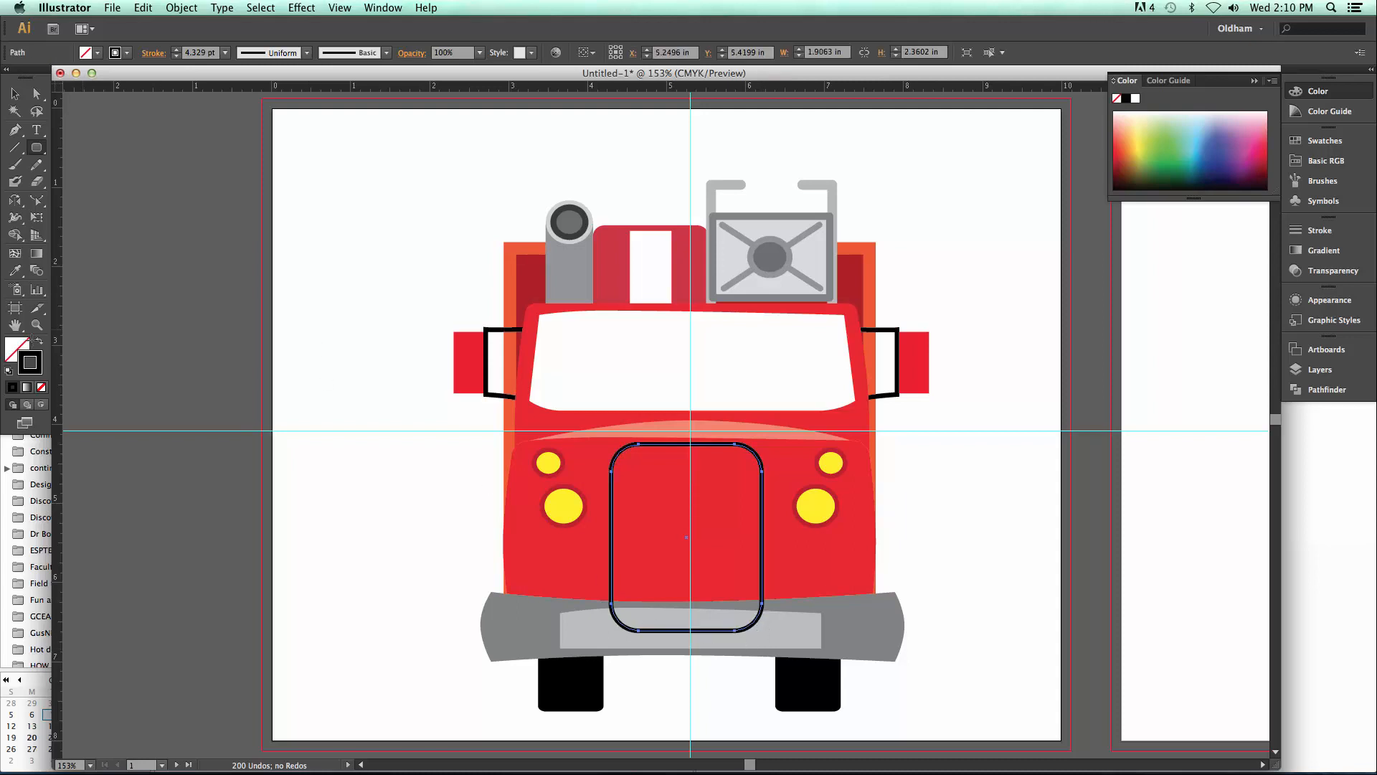
left_click(39, 341)
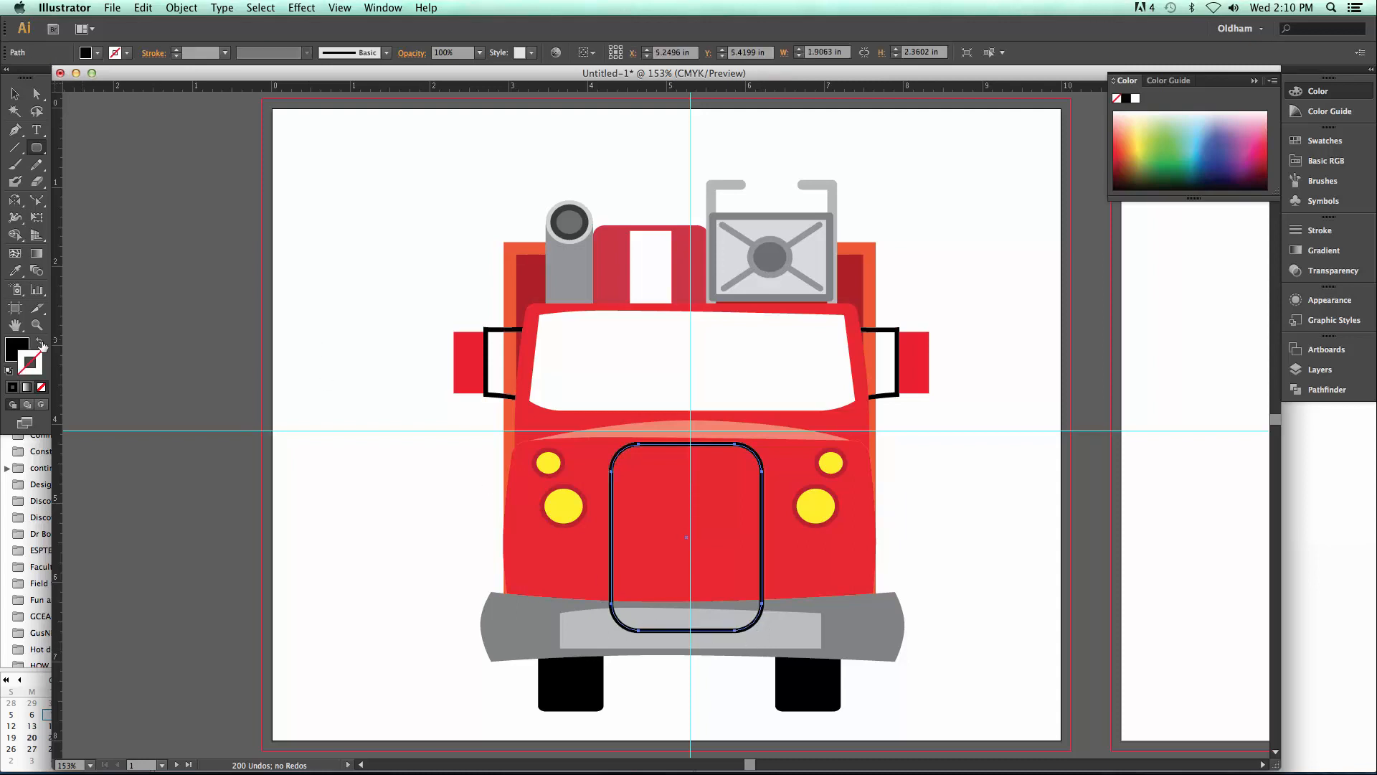
left_click(17, 350)
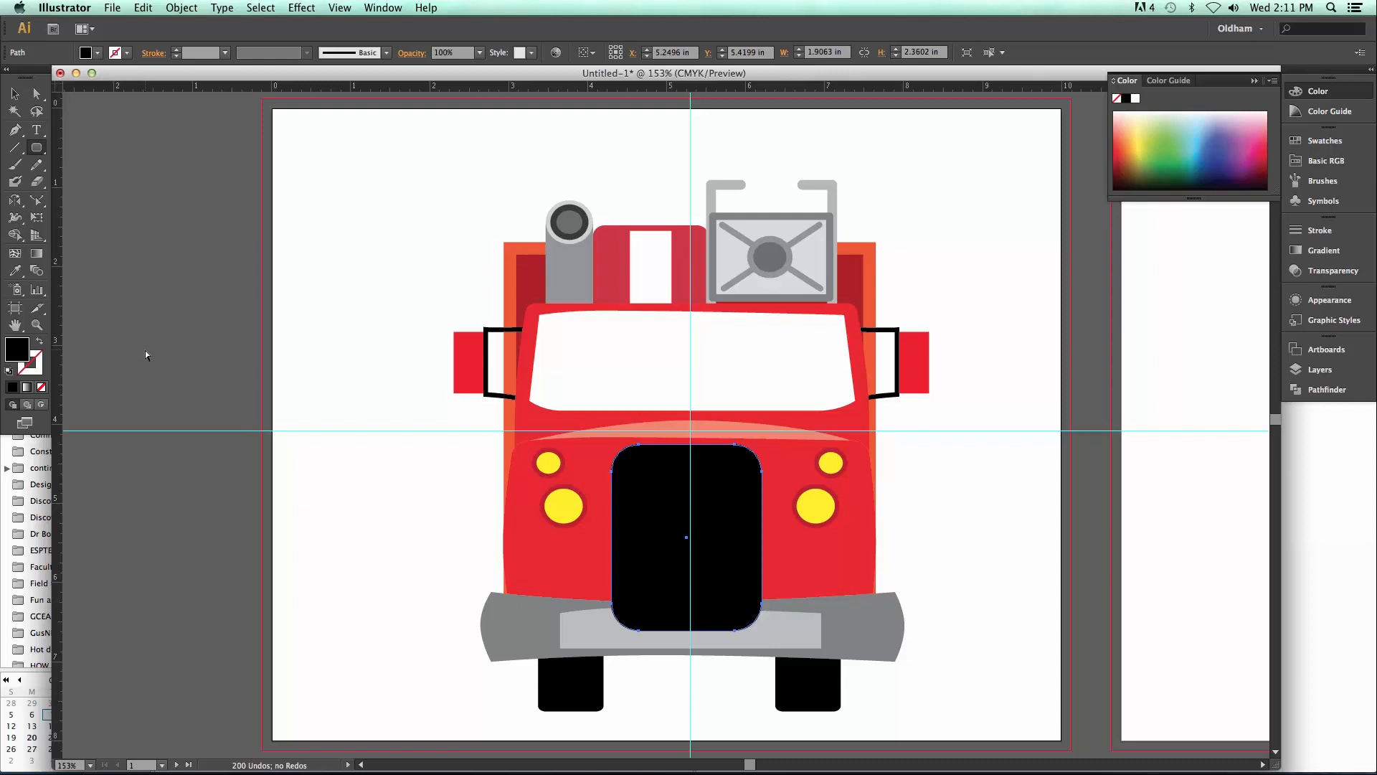
Send the black rounded rectangle behind the bumper and move it to the empty area left of the truck
key("super+bracketleft")
key("super+bracketleft")
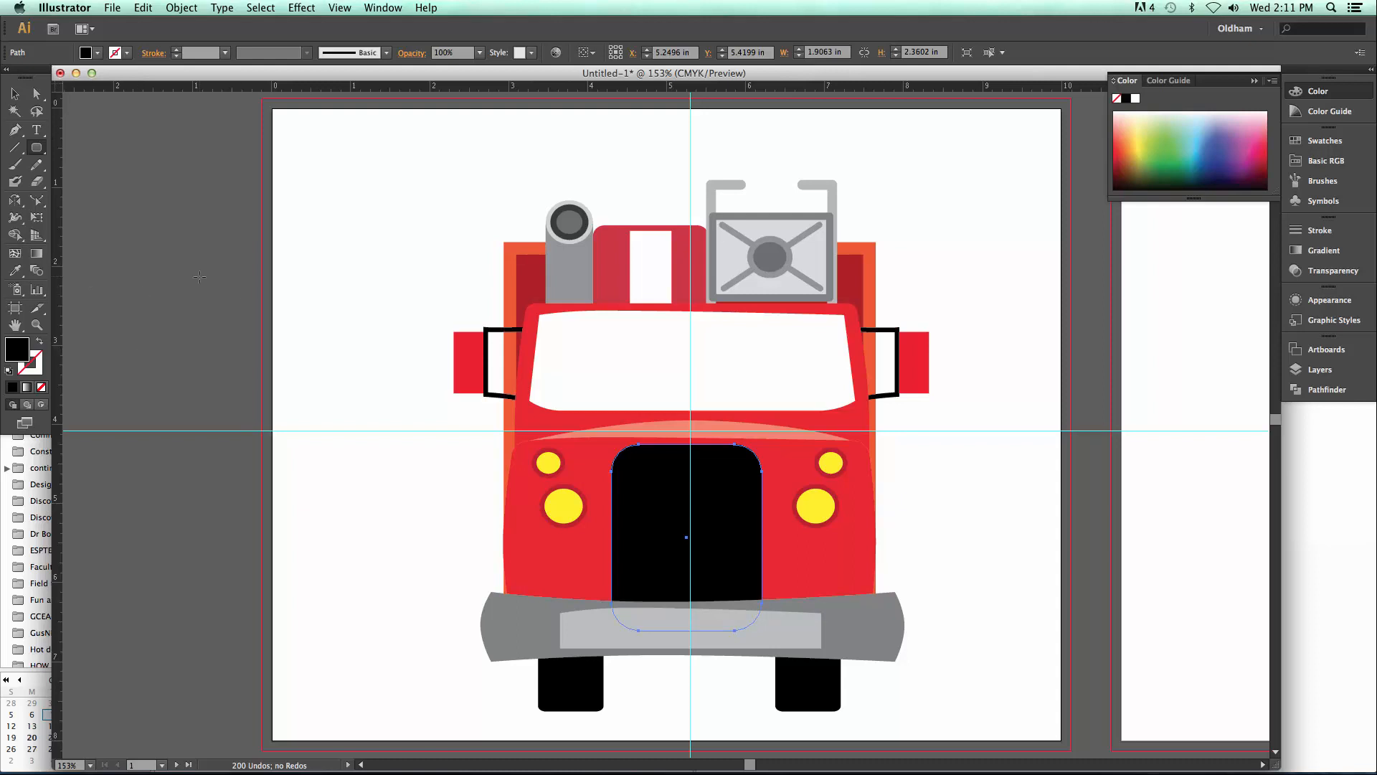
left_click(14, 94)
left_click_drag(661, 515, 363, 503)
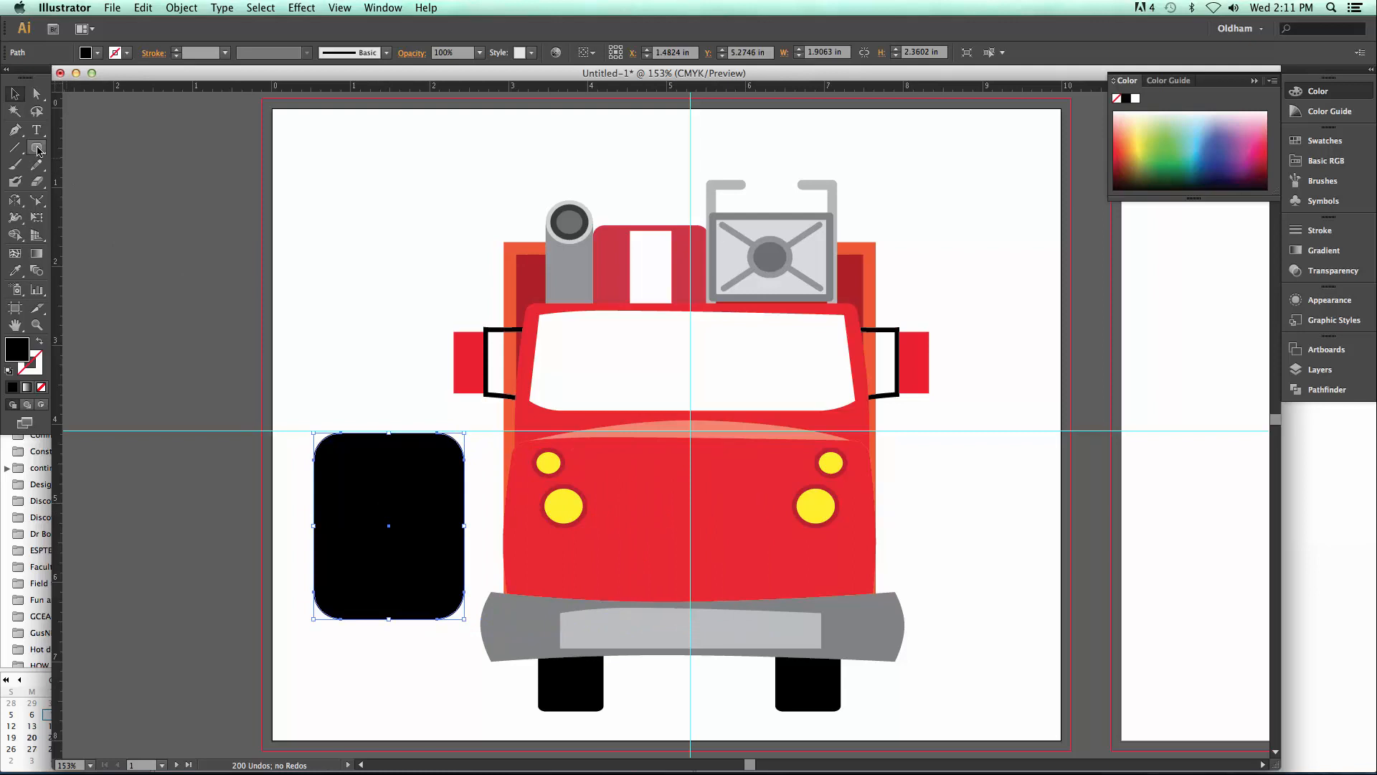
Cut a horizontal gap about 0.29 in high through the black shape's upper part using a bar and Divide Objects Below, deleting the strip
left_click_drag(37, 148, 76, 152)
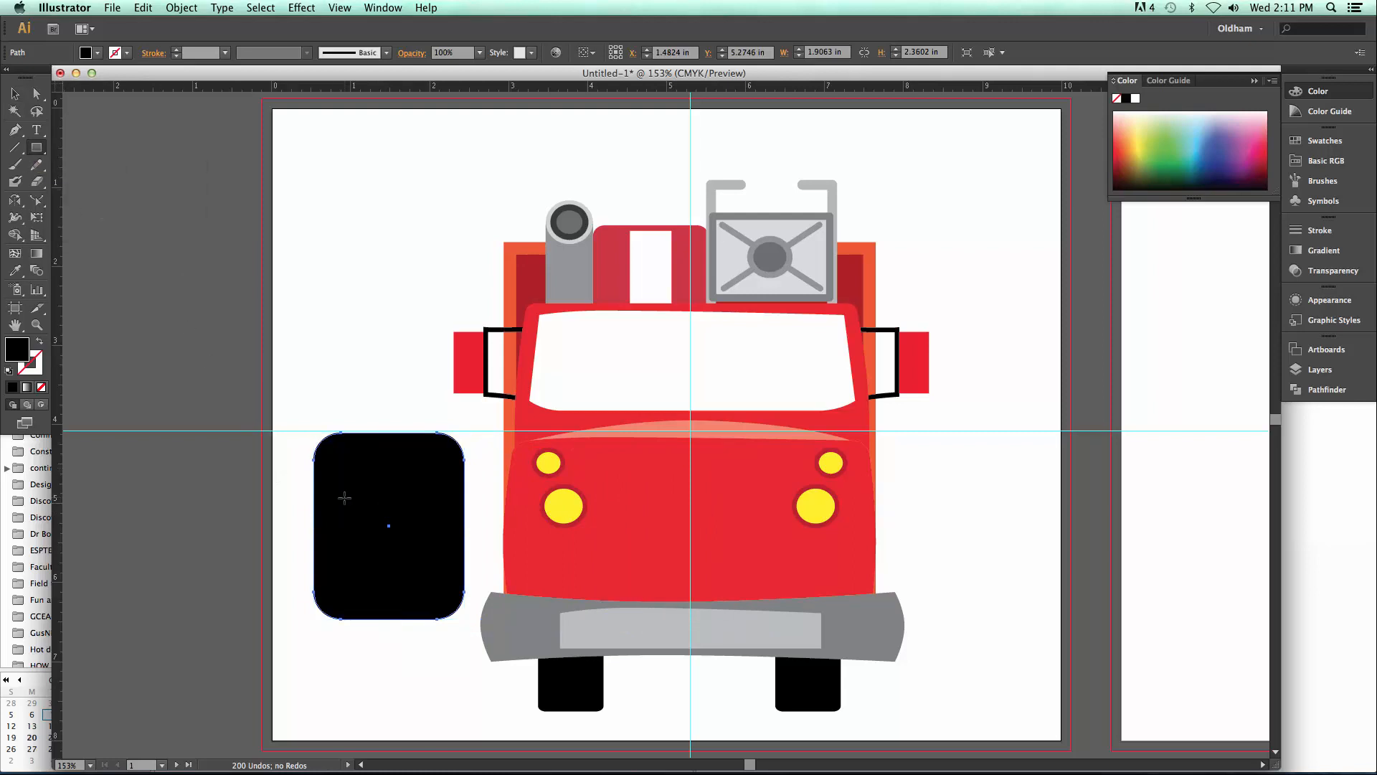
left_click_drag(296, 471, 484, 494)
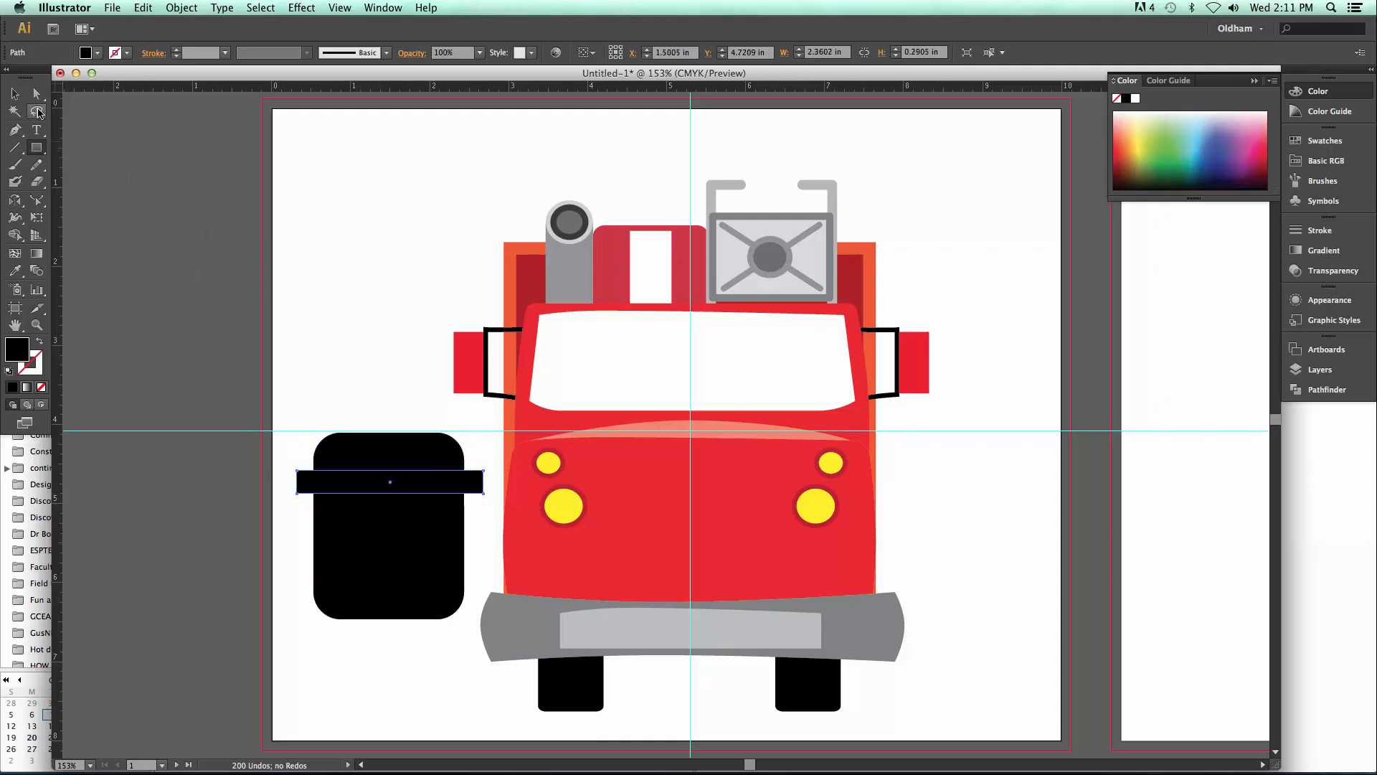
left_click(179, 10)
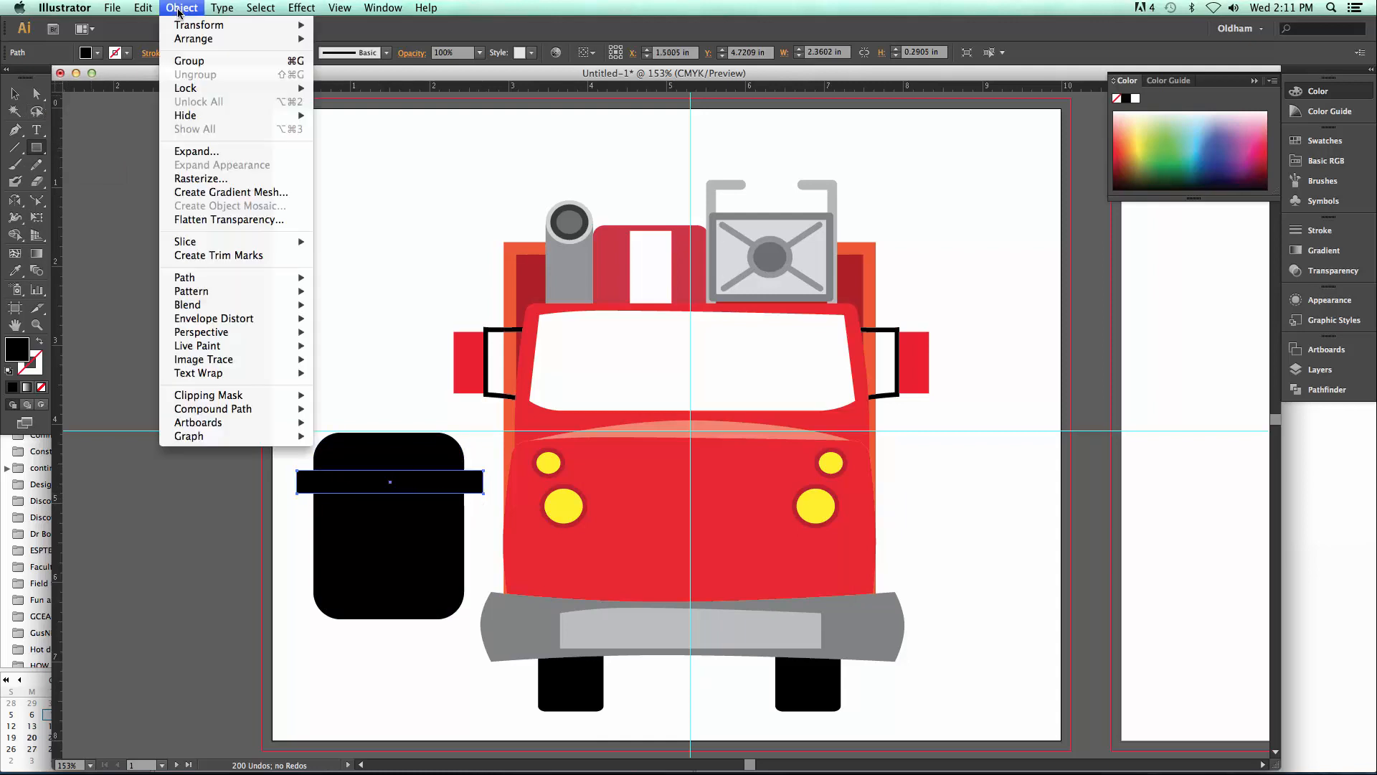
mouse_move(237, 277)
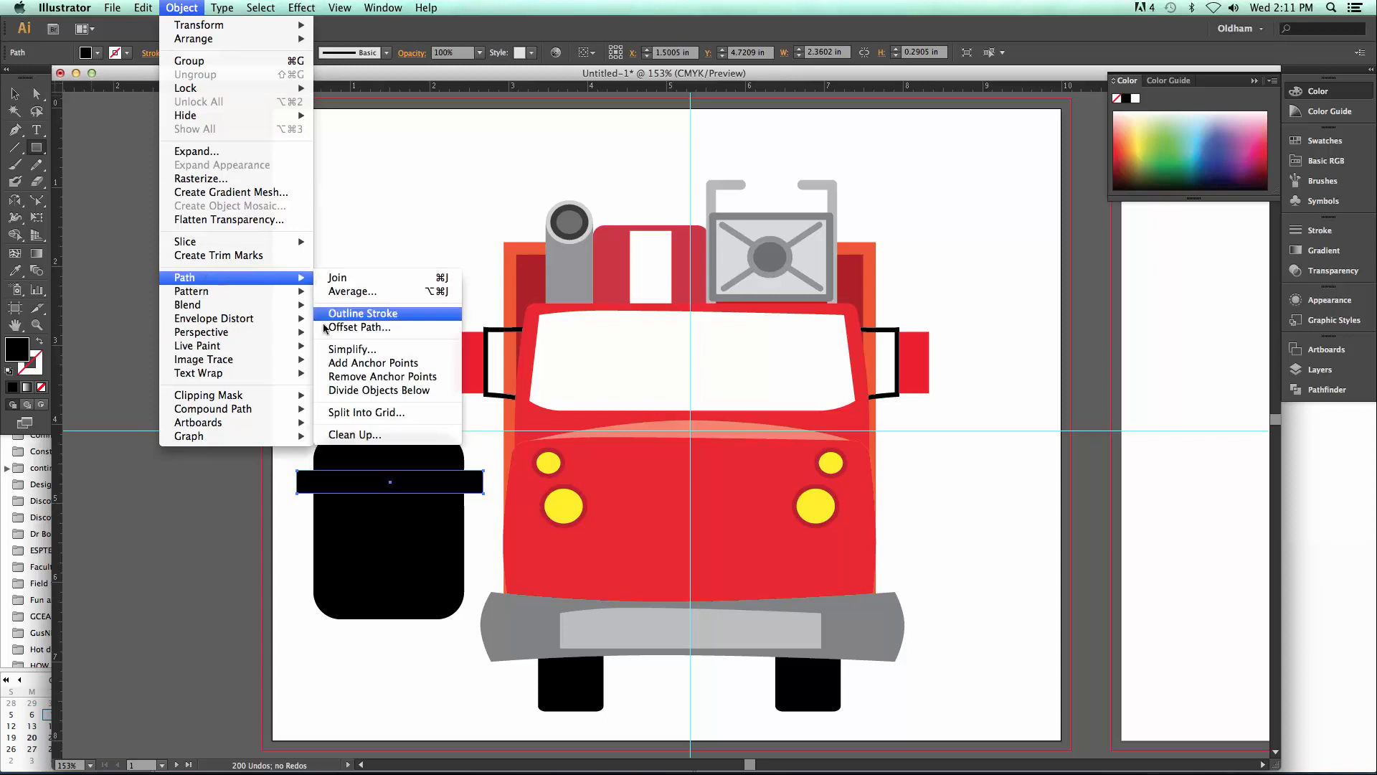
left_click(356, 390)
key("a")
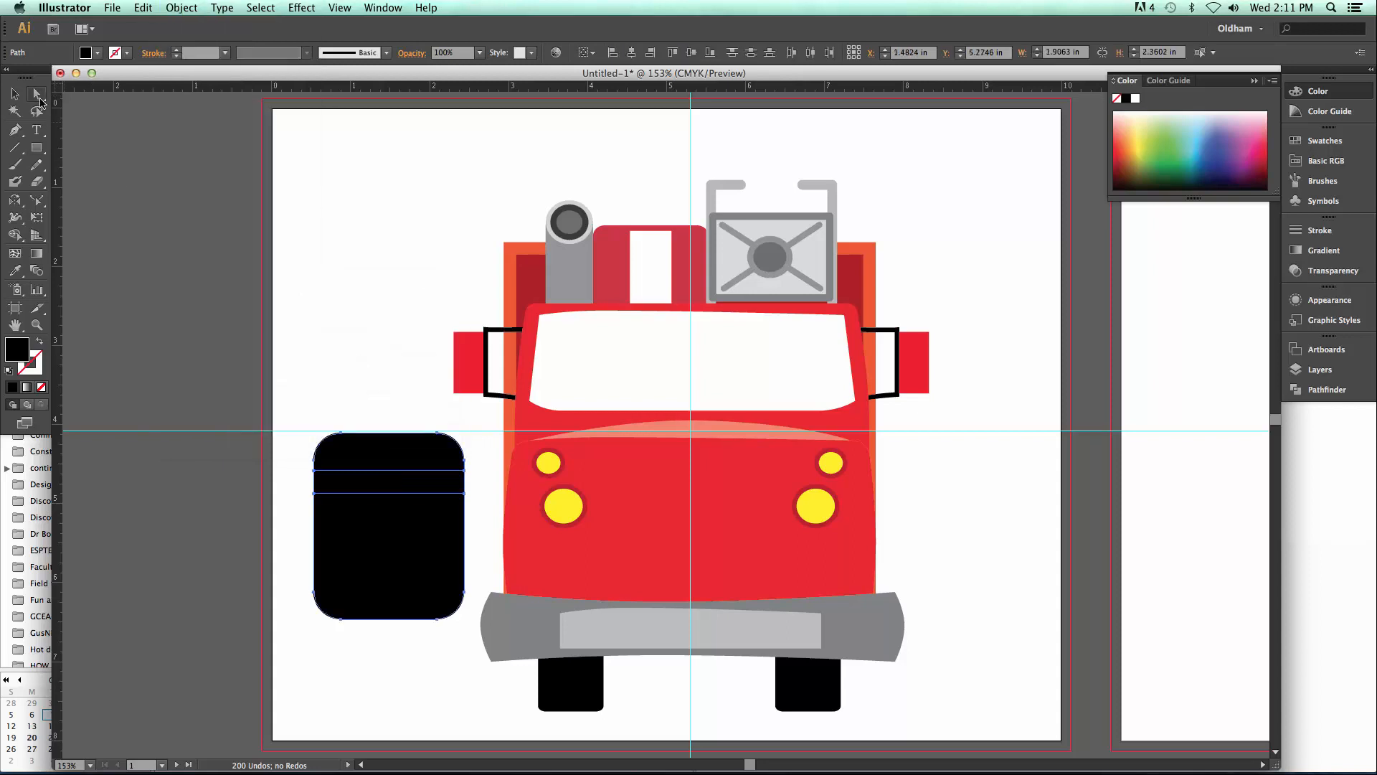
left_click(362, 371)
left_click(373, 481)
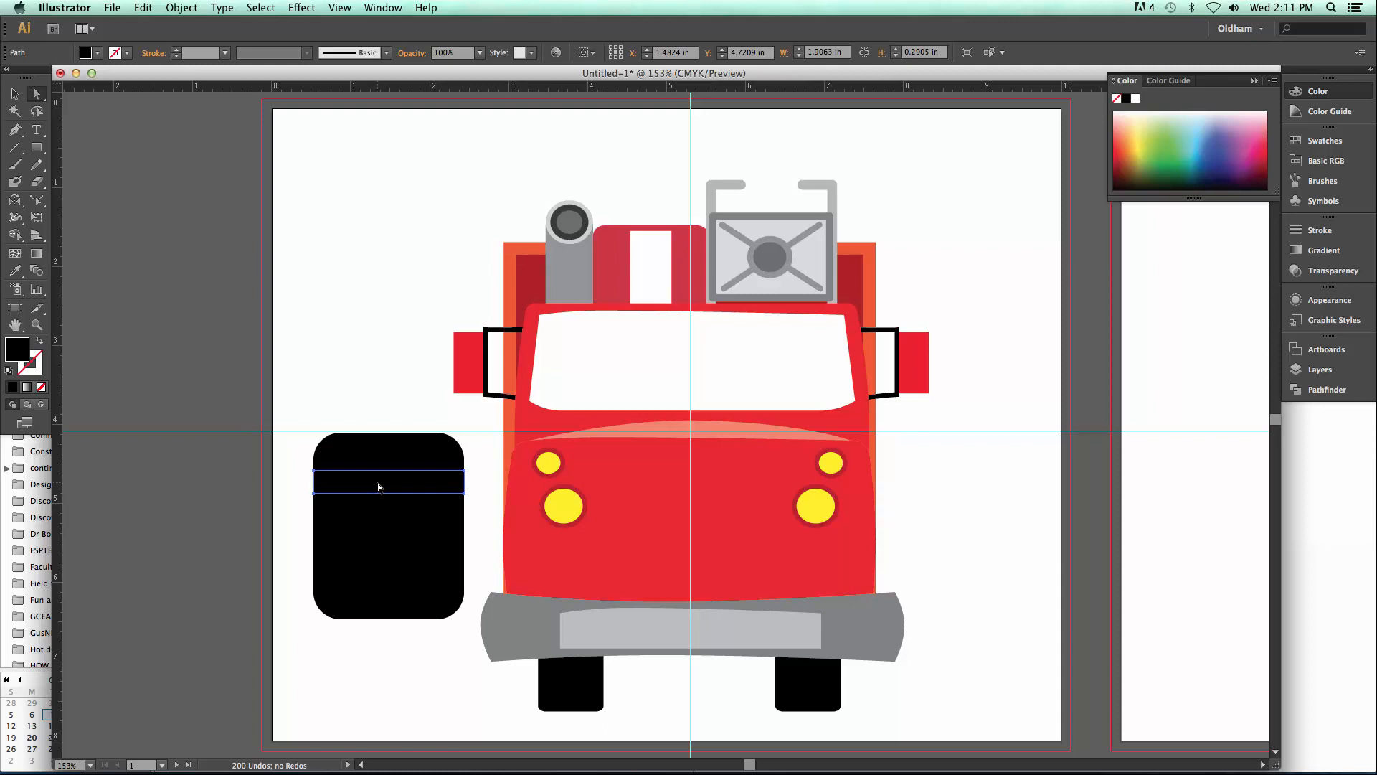
key("Delete")
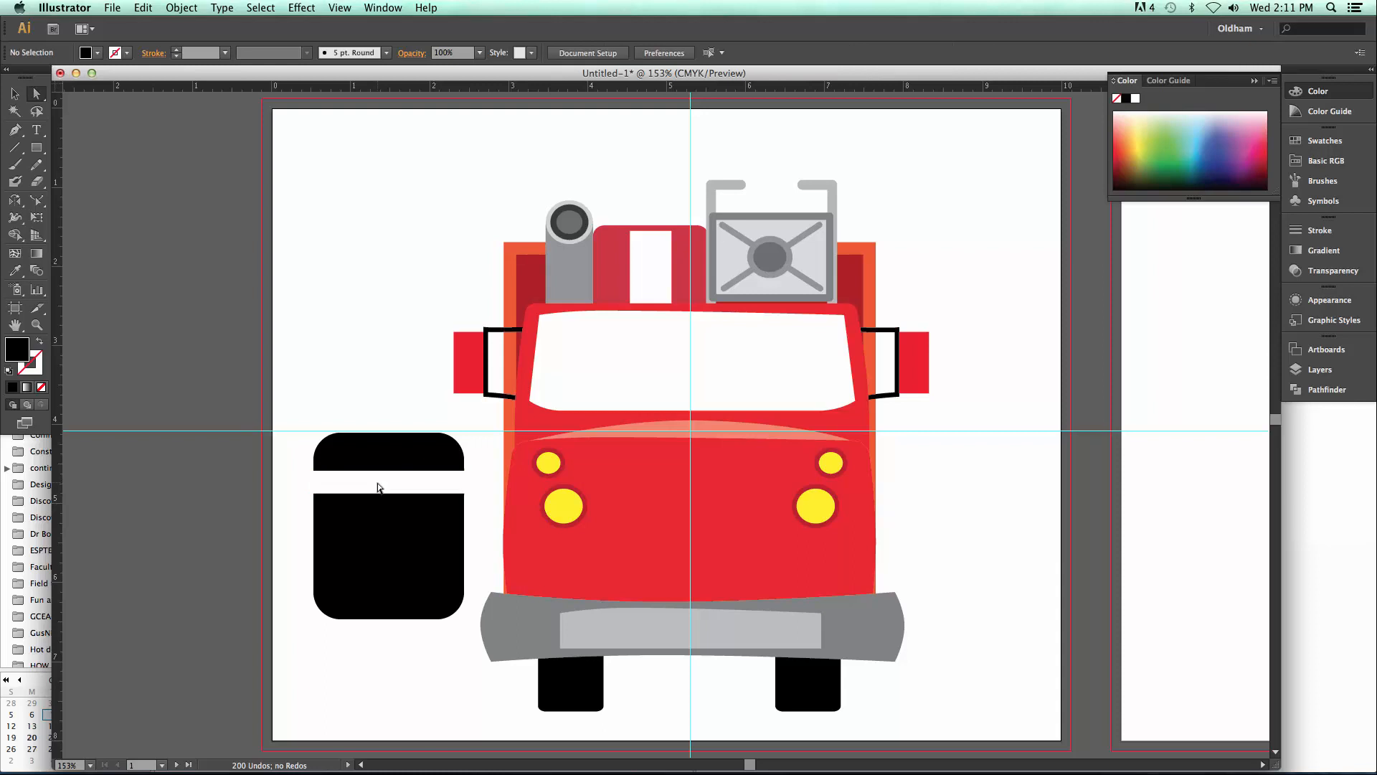
Draw two more bars about 0.29 in high across the lower black piece and divide it with the lowest bar
left_click(37, 147)
left_click_drag(301, 512, 484, 536)
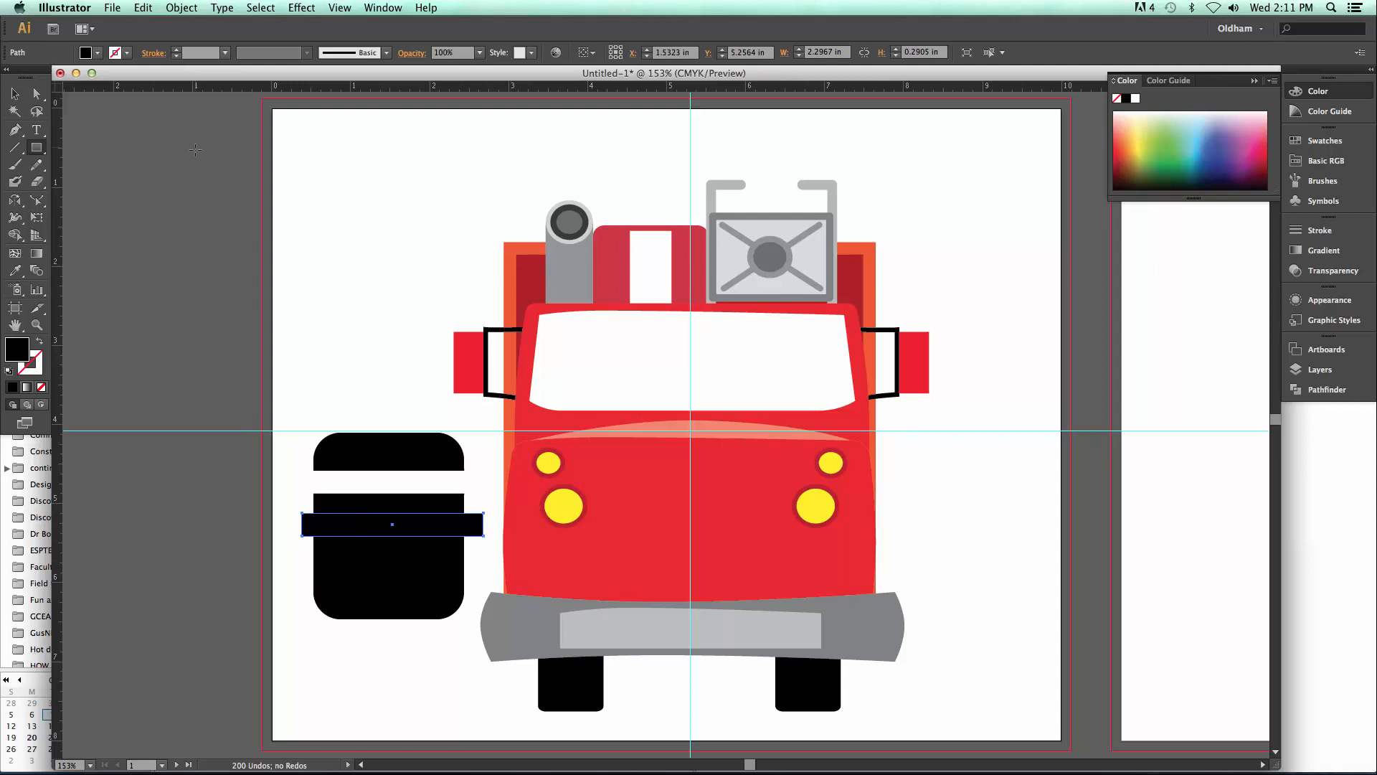
left_click_drag(303, 562, 480, 585)
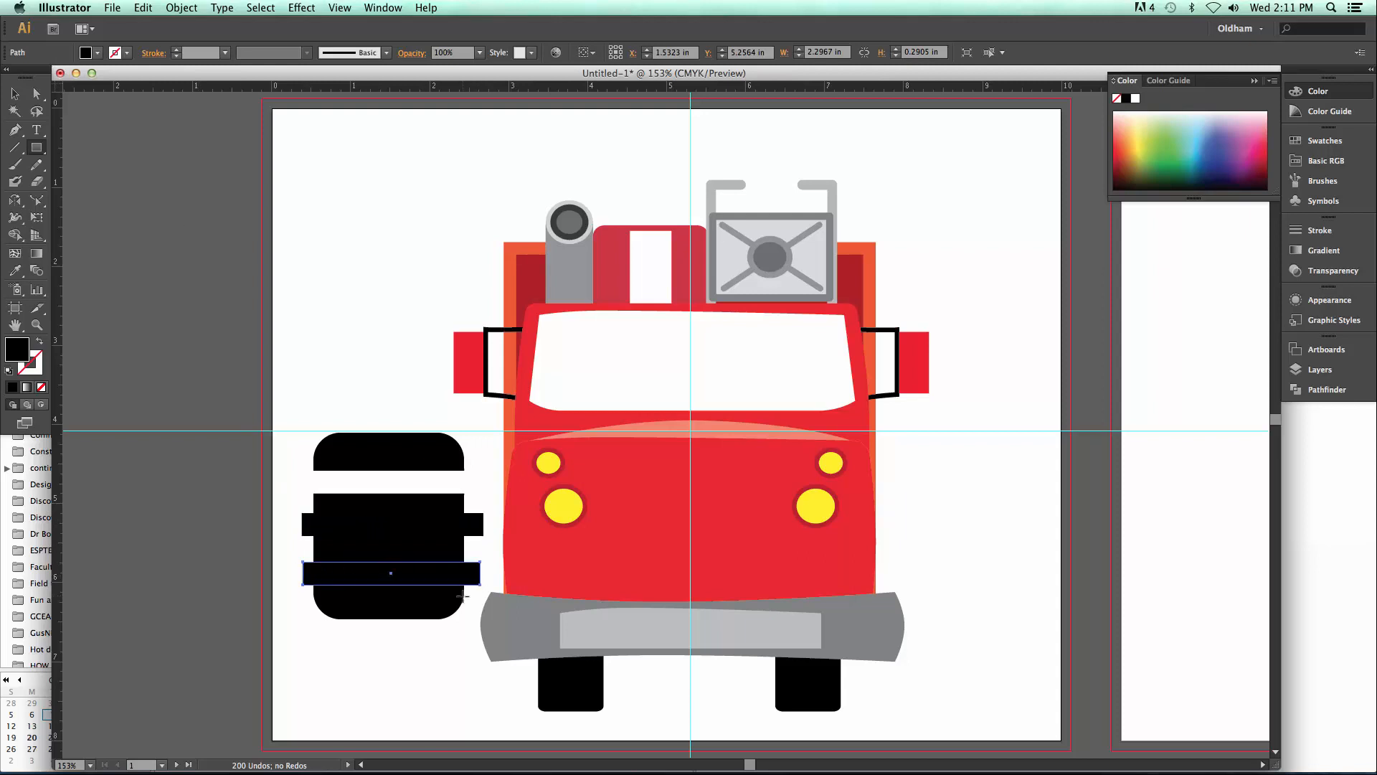
left_click(184, 13)
mouse_move(215, 277)
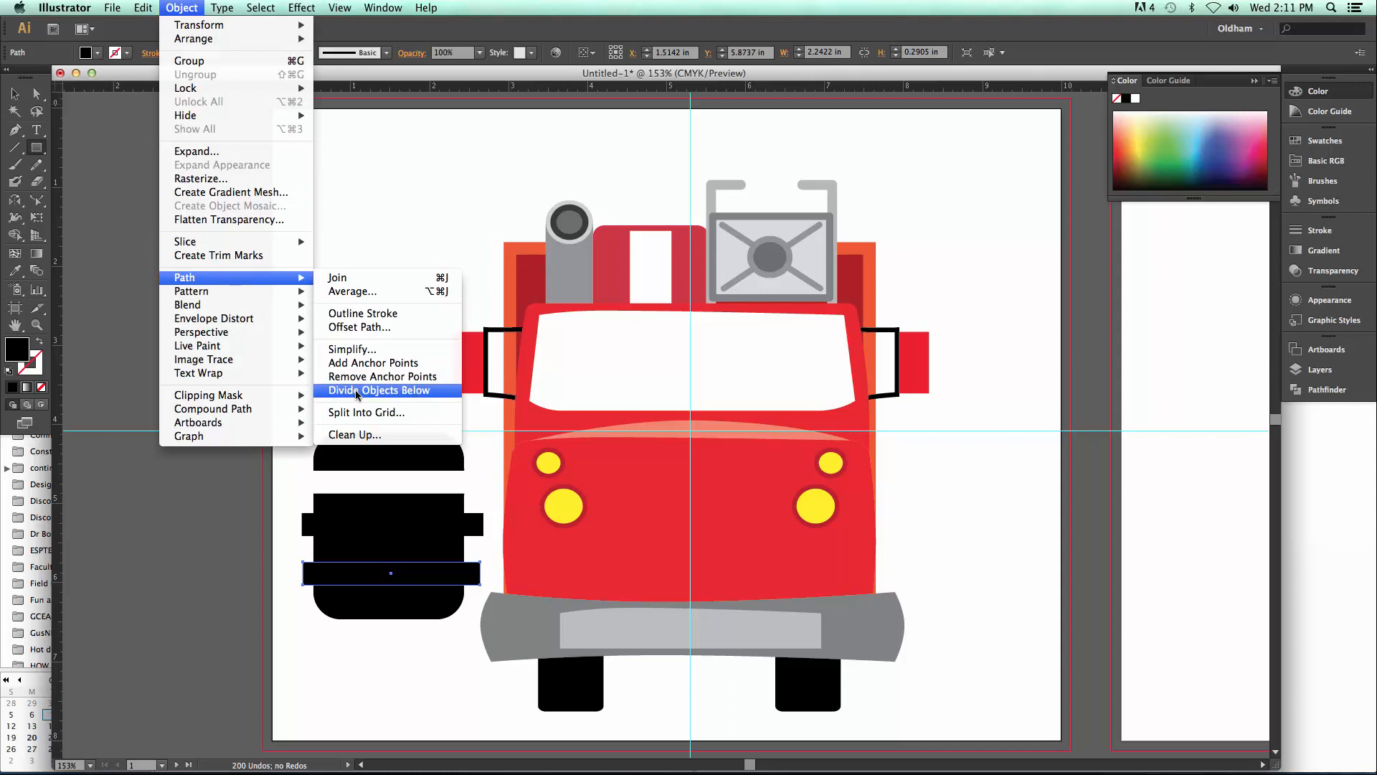
left_click(356, 393)
Deselect the divided pieces and delete the middle bar that extends past the black shape's sides
left_click(37, 94)
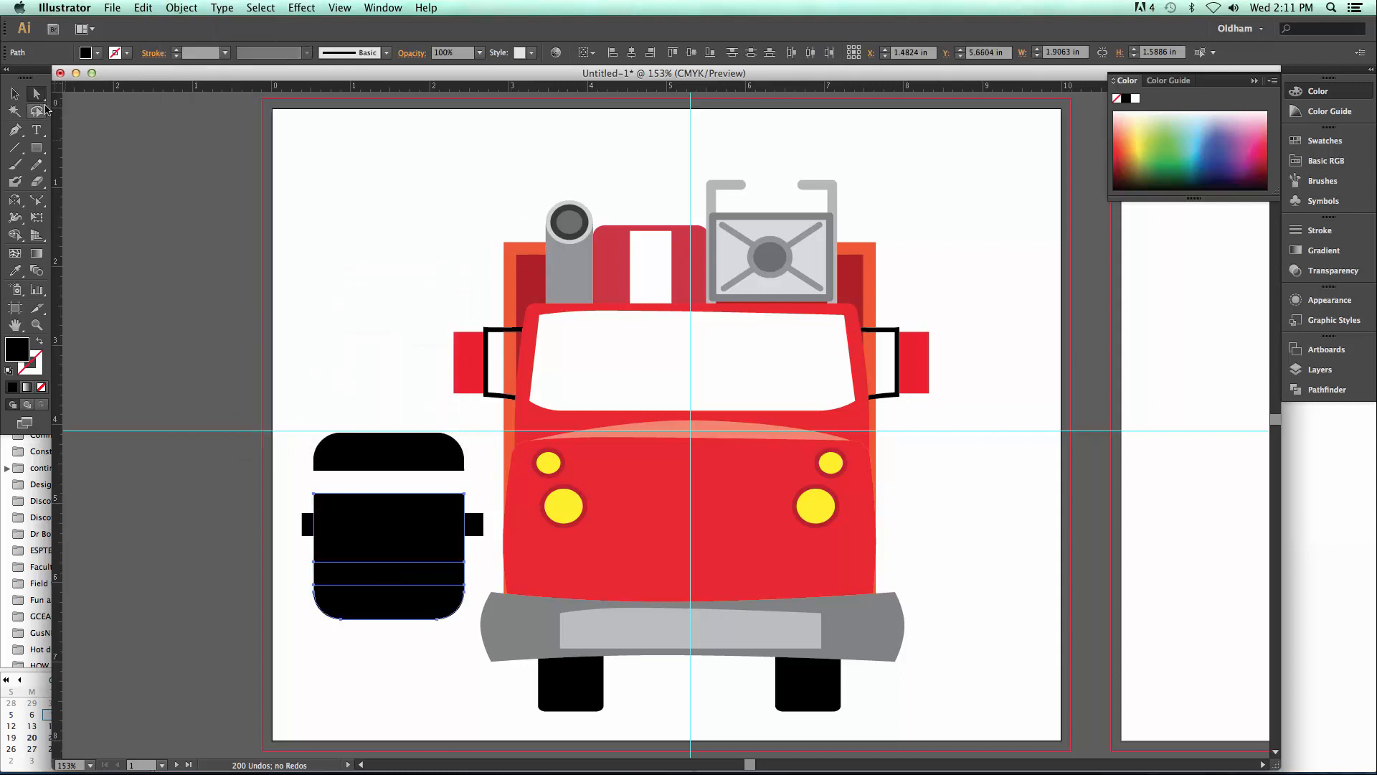
left_click(449, 373)
left_click(395, 528)
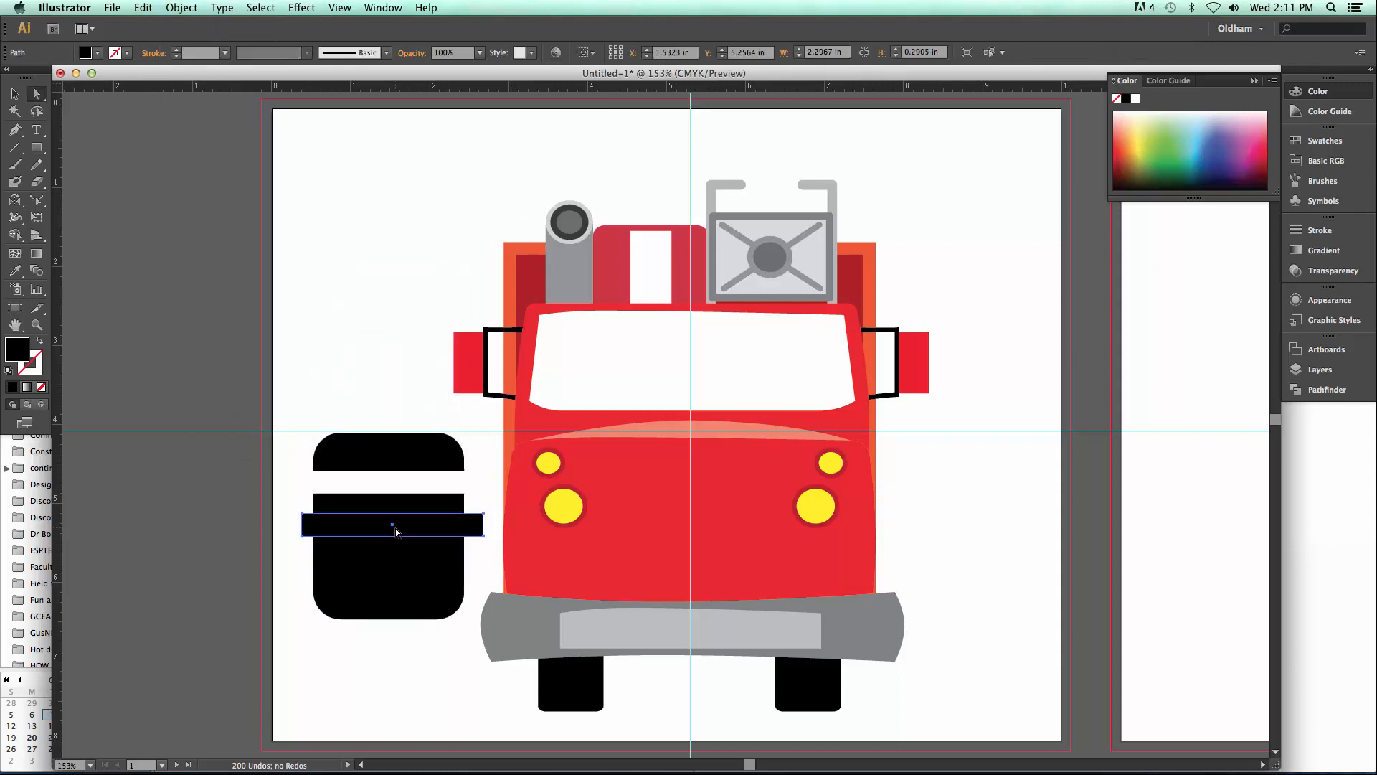
key("Delete")
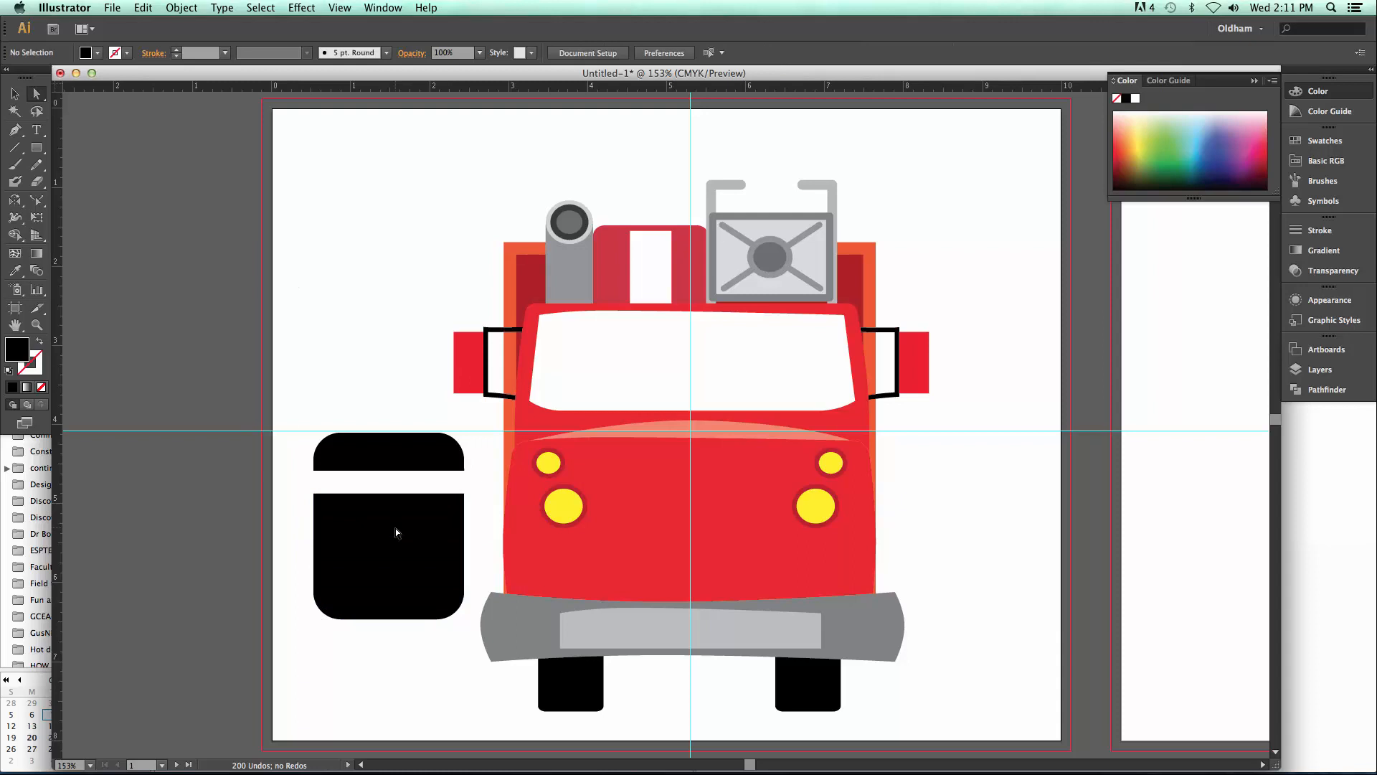
Delete the thin divided strip in the lower part of the black grille shape to open a second horizontal gap
left_click(384, 534)
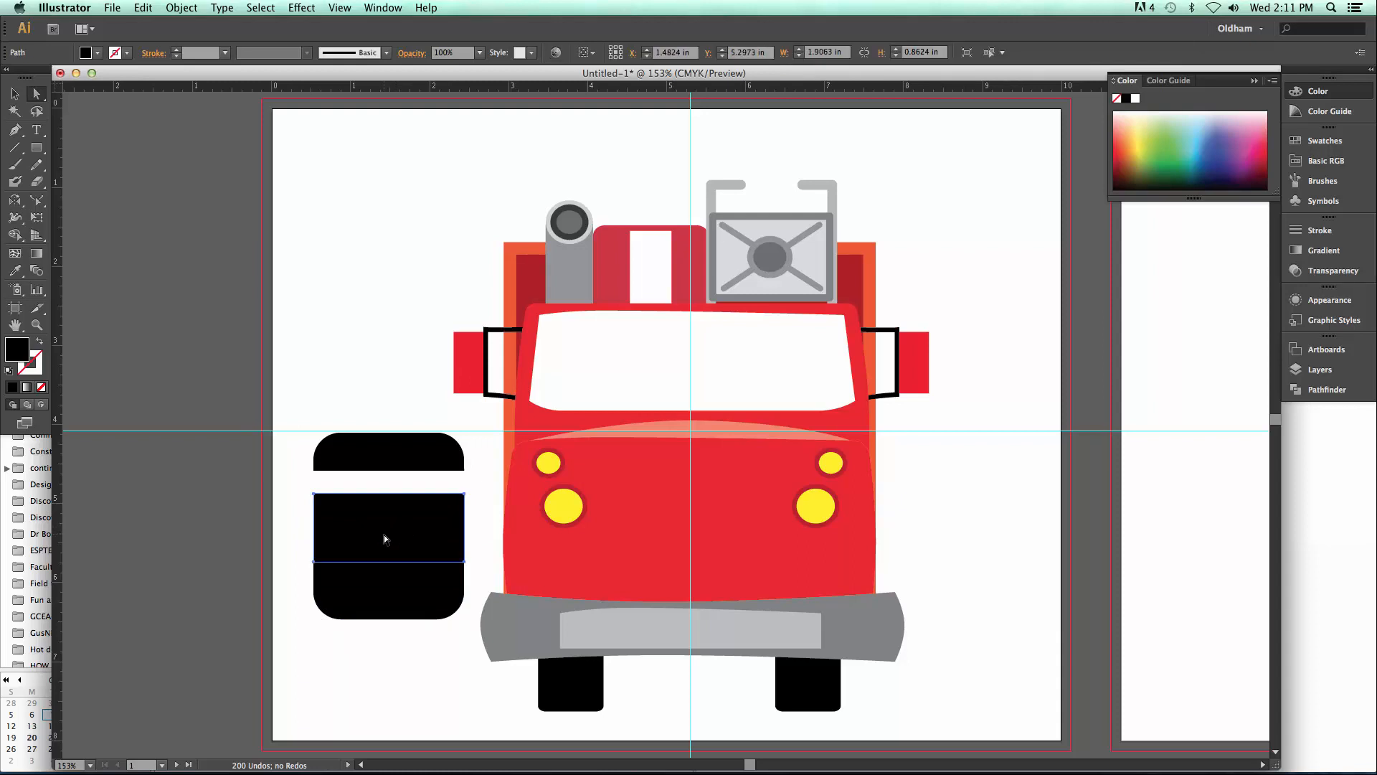
left_click(379, 575)
key("Delete")
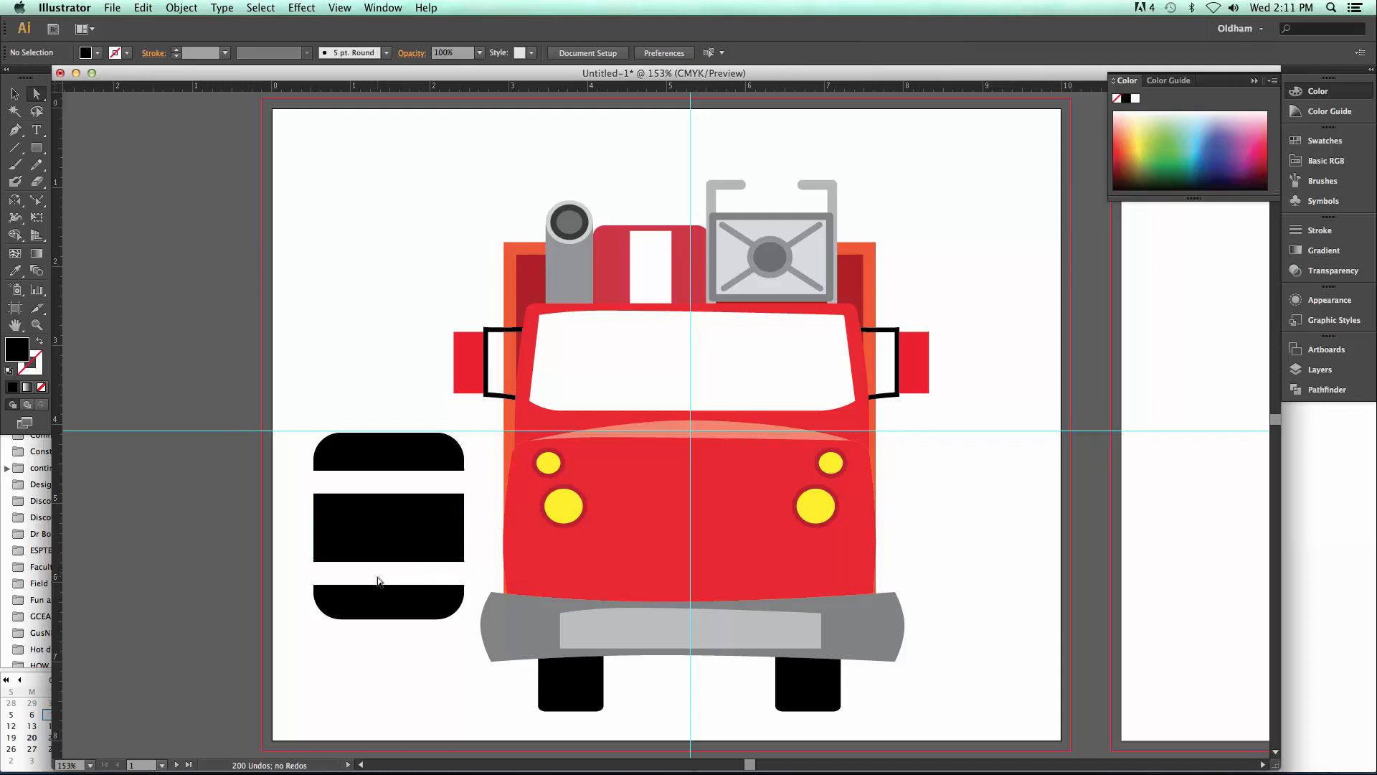
Draw a bar about 2.31 by 0.25 in across the middle black piece and divide that piece with Divide Objects Below
left_click(36, 147)
left_click_drag(297, 518, 479, 538)
left_click(182, 7)
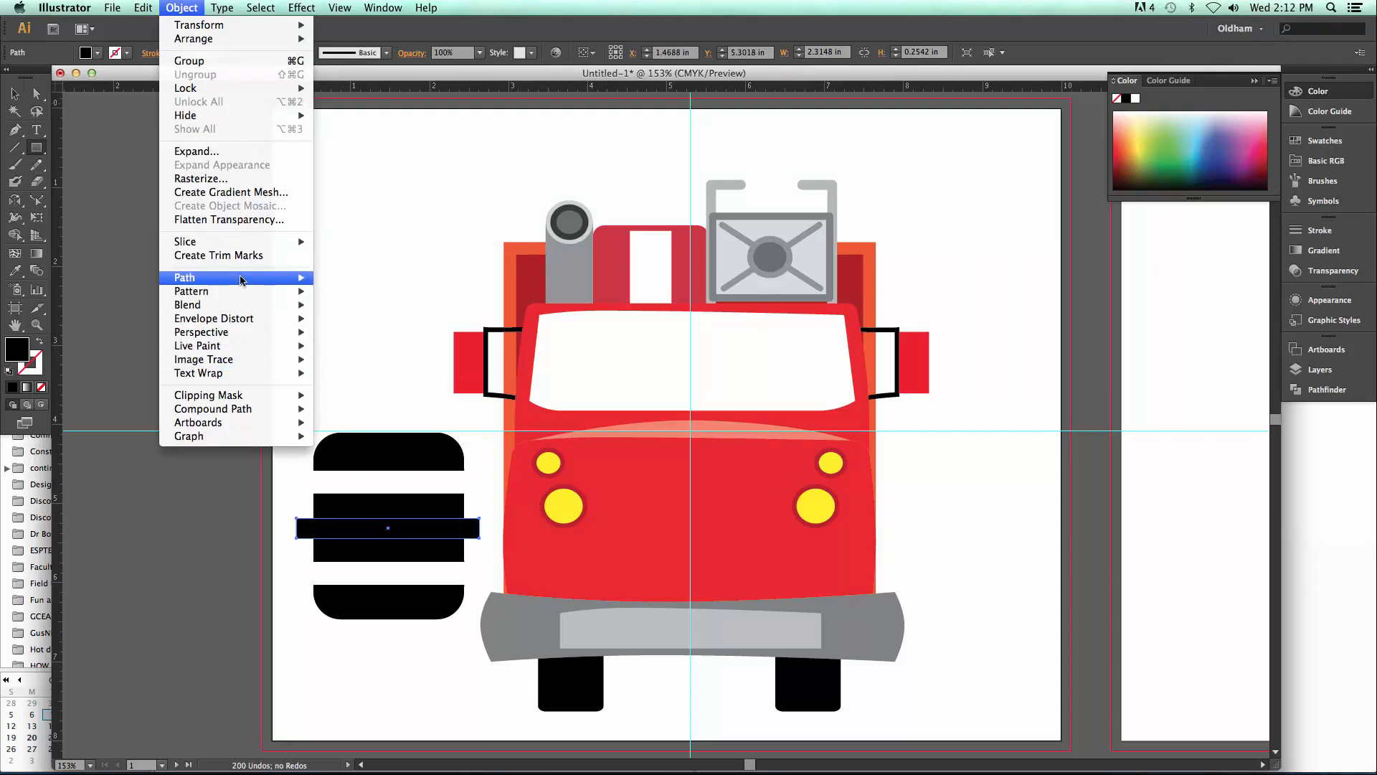
mouse_move(237, 277)
left_click(391, 389)
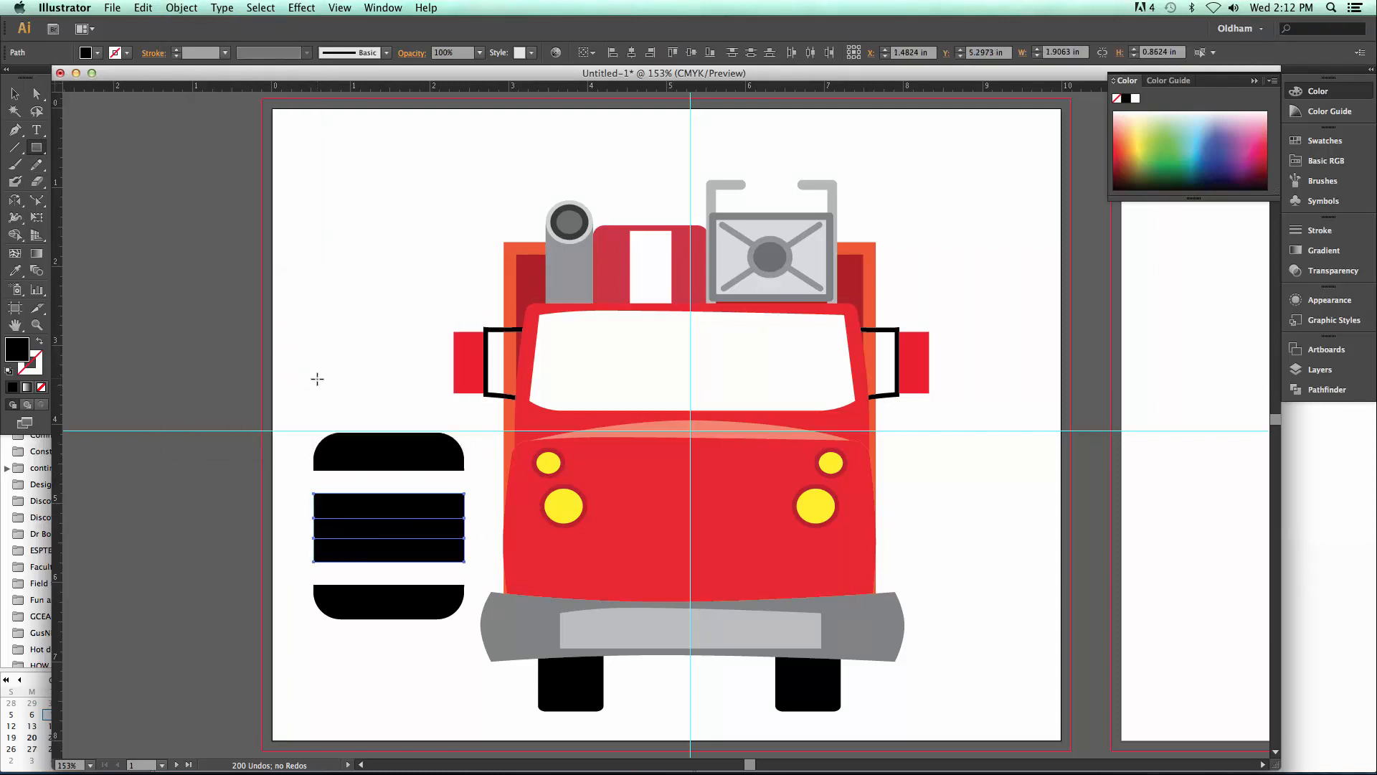
Deselect the divided pieces and delete the central strip from the middle black piece
left_click(23, 99)
left_click(37, 93)
left_click(326, 336)
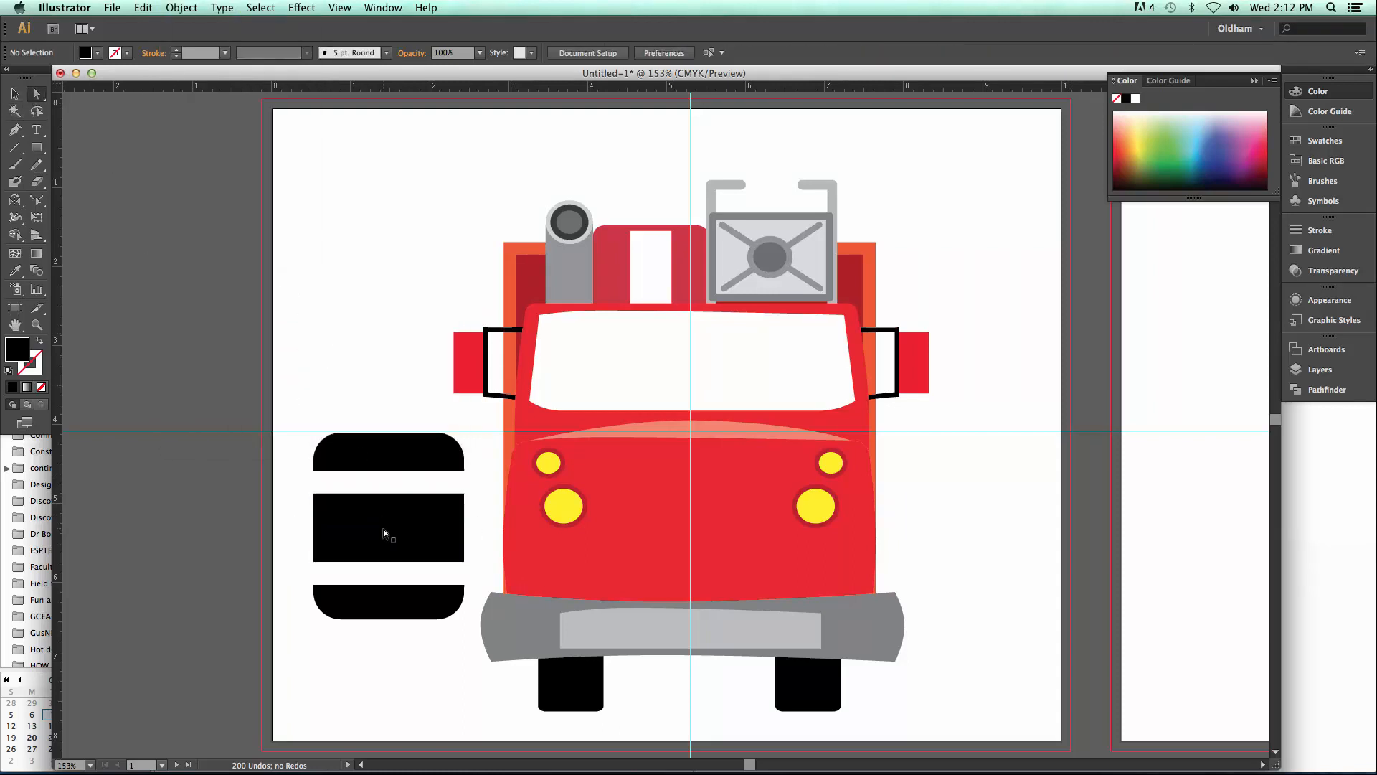
left_click(385, 532)
key("Delete")
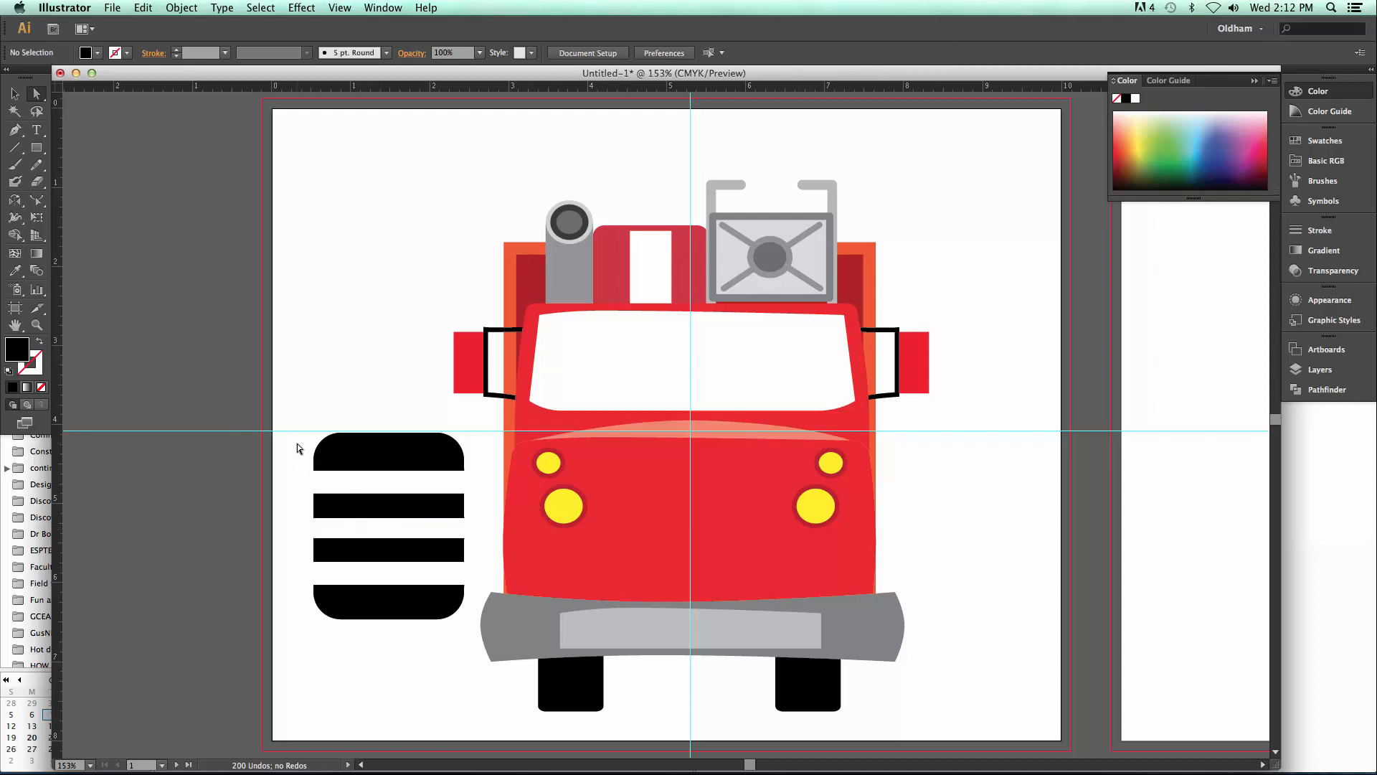
Move all four black grille slats together onto the truck's front, centered on the vertical guide between the headlights with the lowest slat behind the bumper
left_click(14, 93)
left_click(390, 454)
left_click_drag(317, 400, 395, 637)
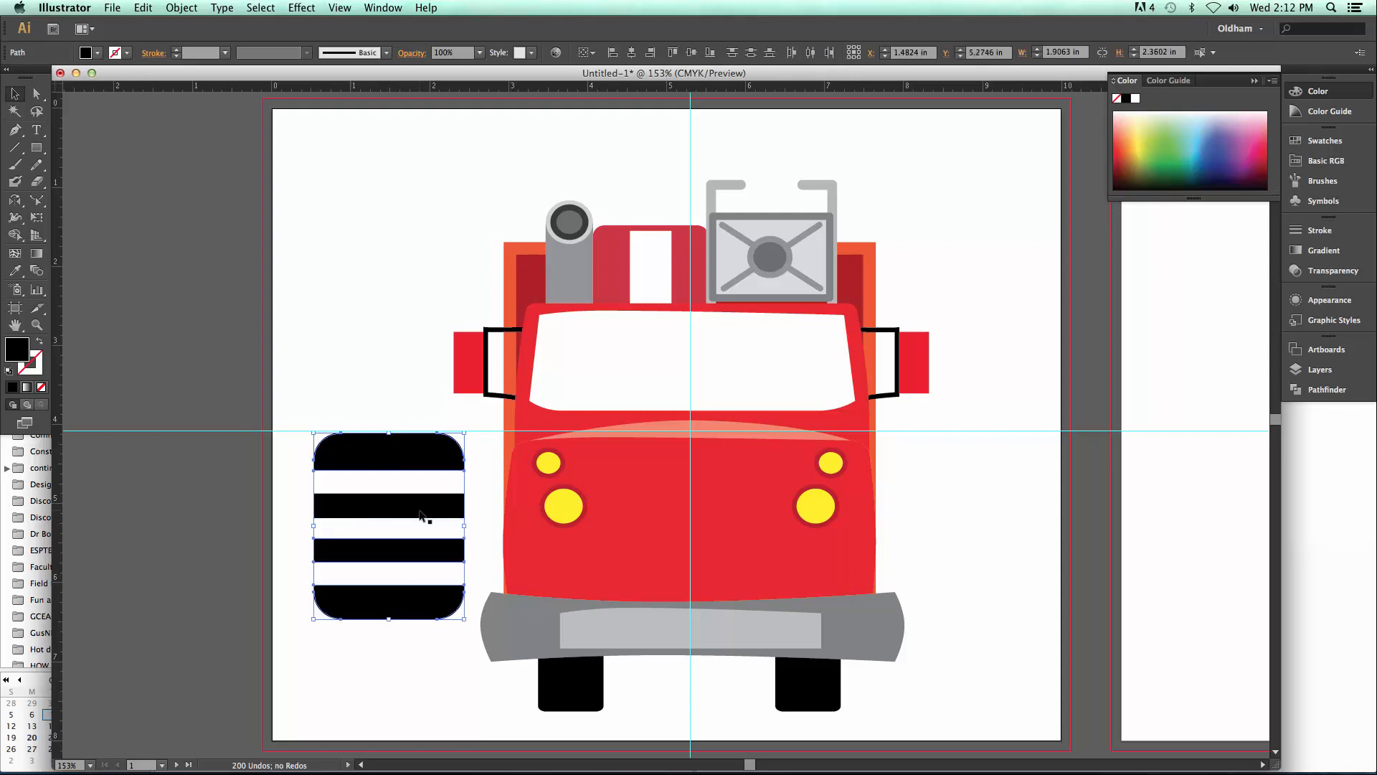
left_click(333, 509)
left_click_drag(348, 421, 283, 682)
left_click_drag(351, 556, 643, 559)
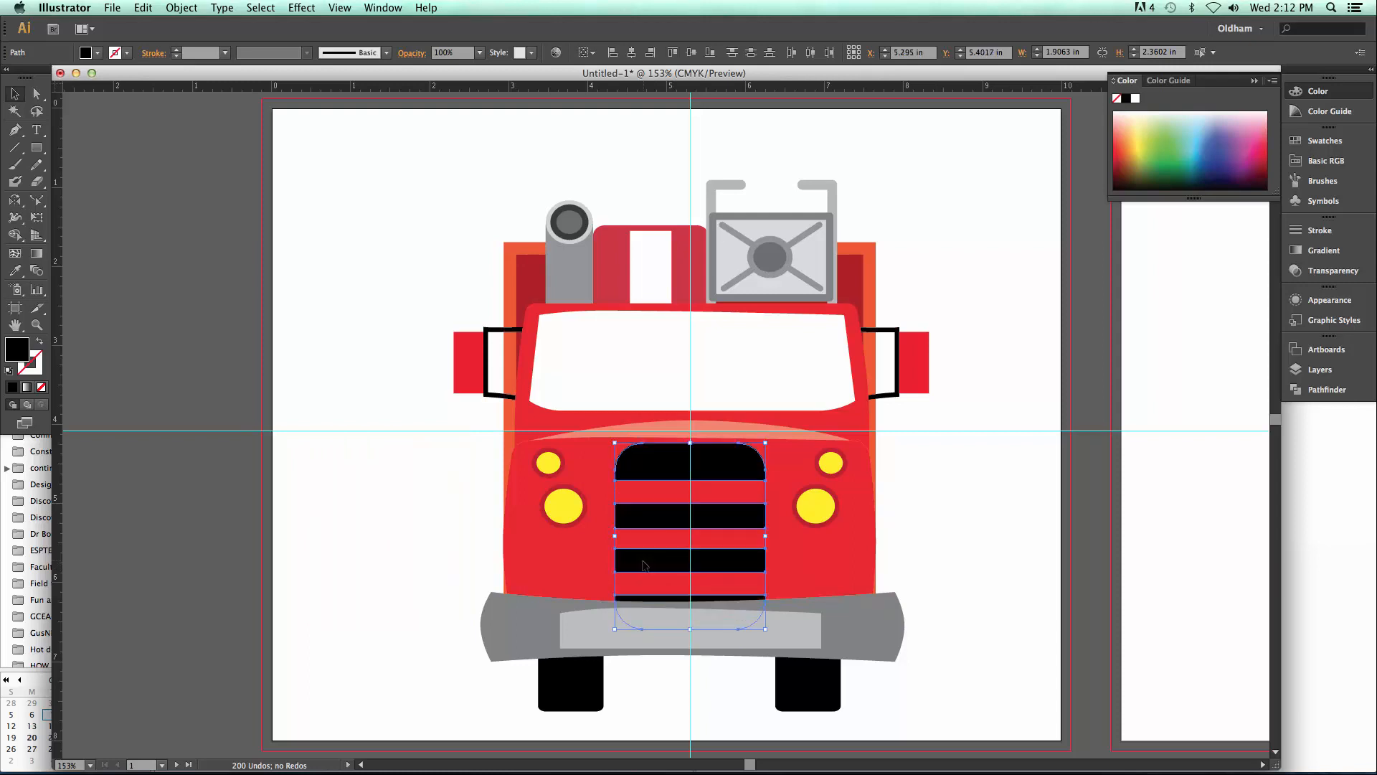
left_click(304, 501)
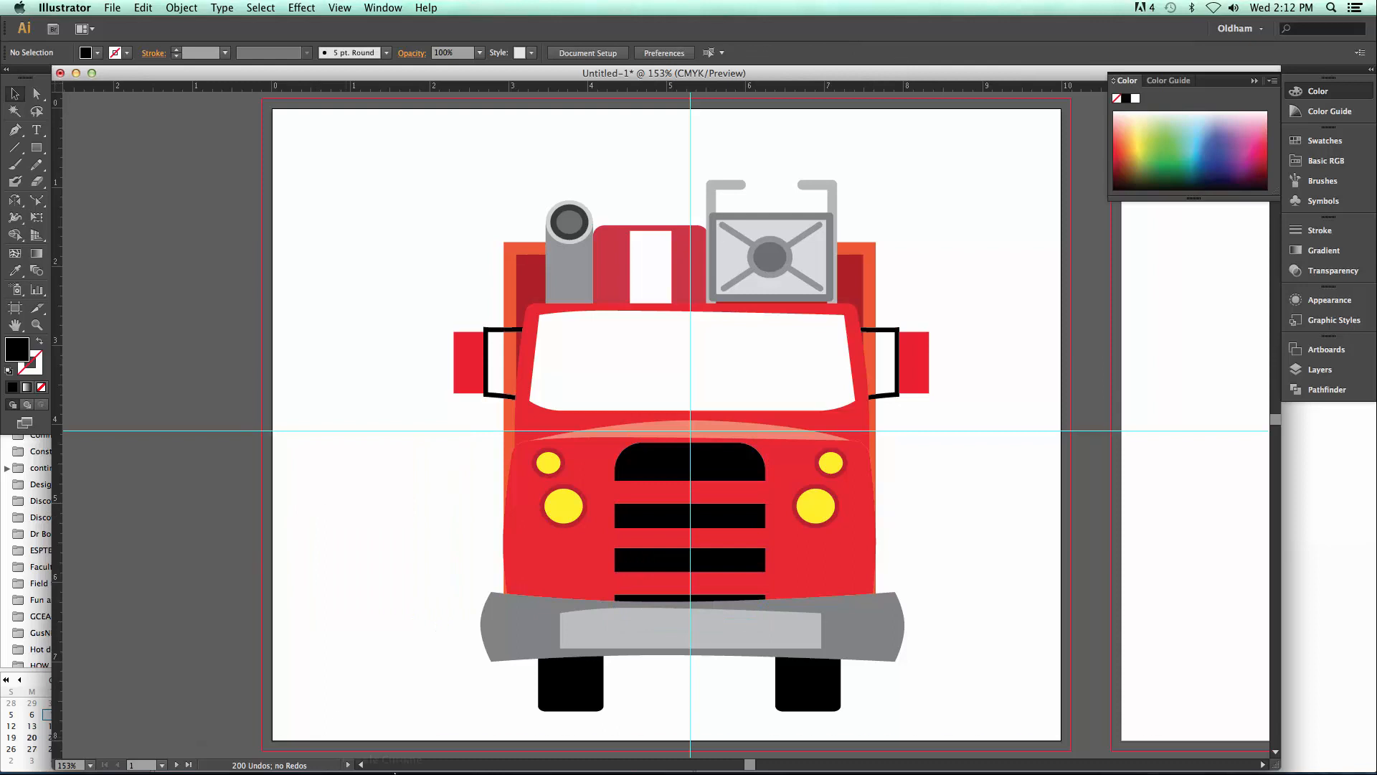
mouse_move(394, 771)
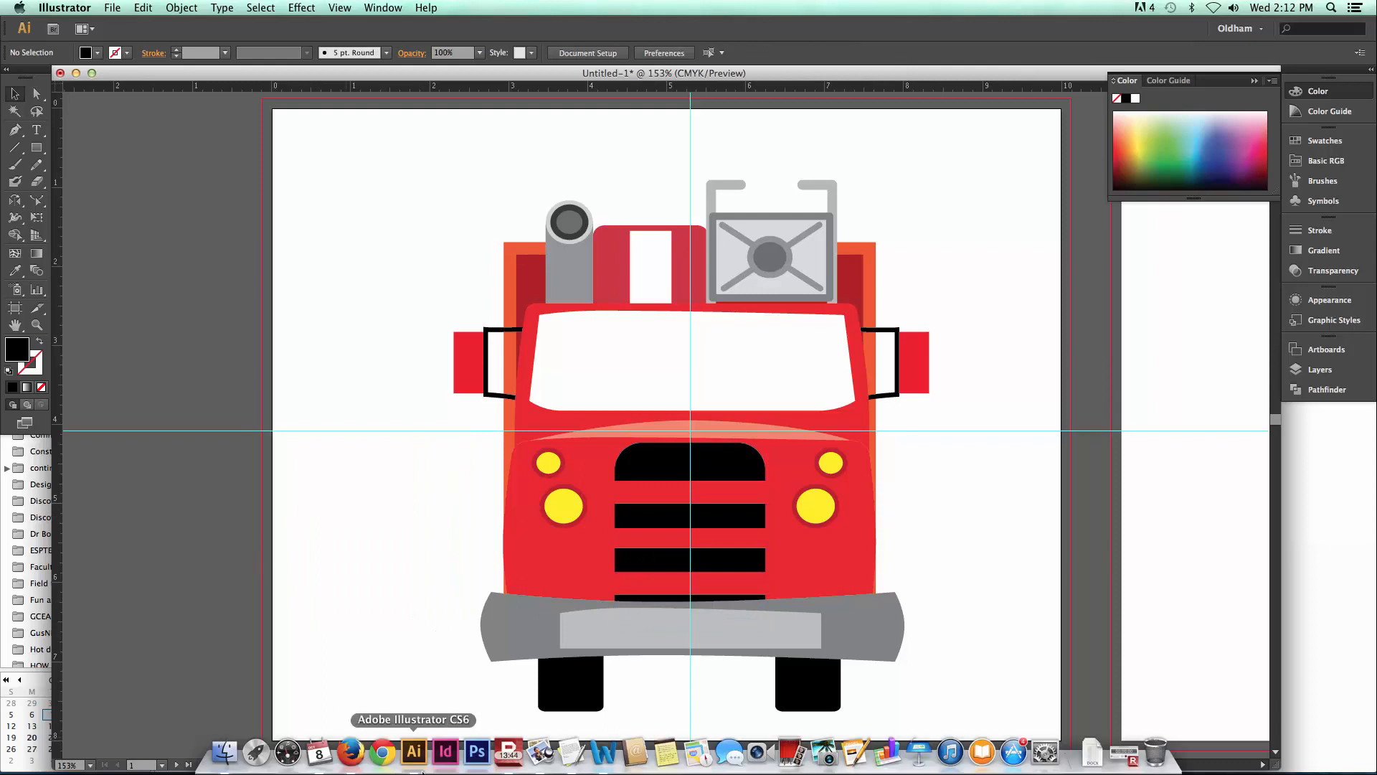
left_click(507, 753)
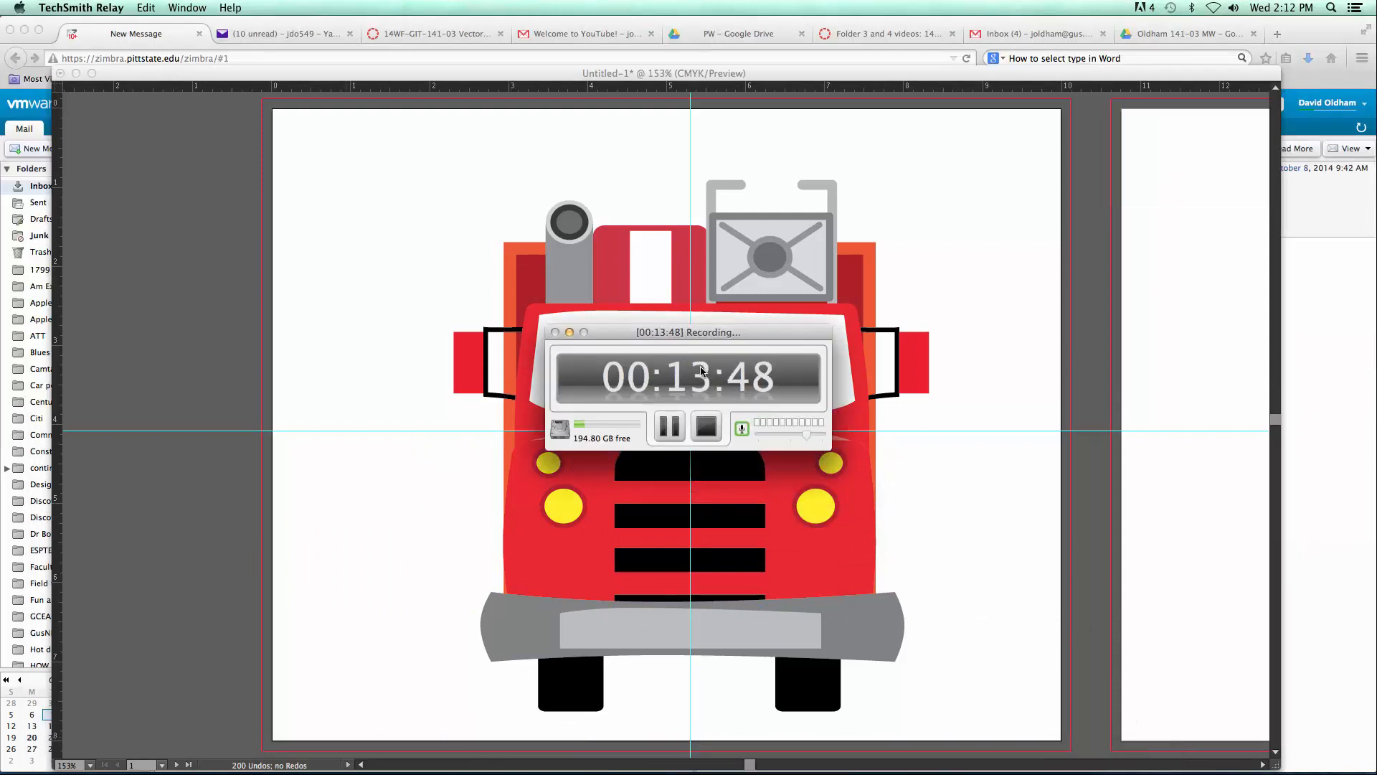